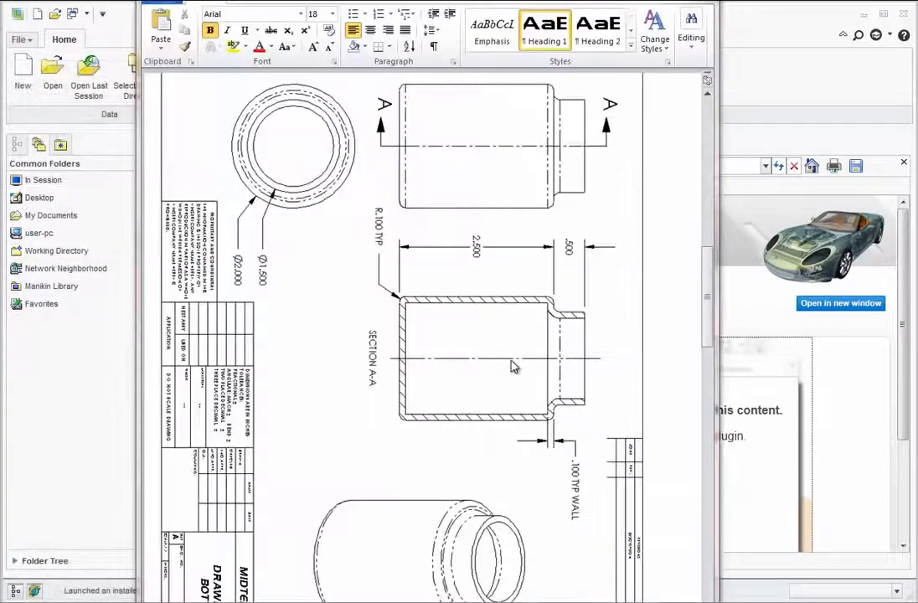
Step: Review the bottle, cap and assembly drawings in the midterm exam document, including section A-A and detail A
scroll(666, 365, "down", 12)
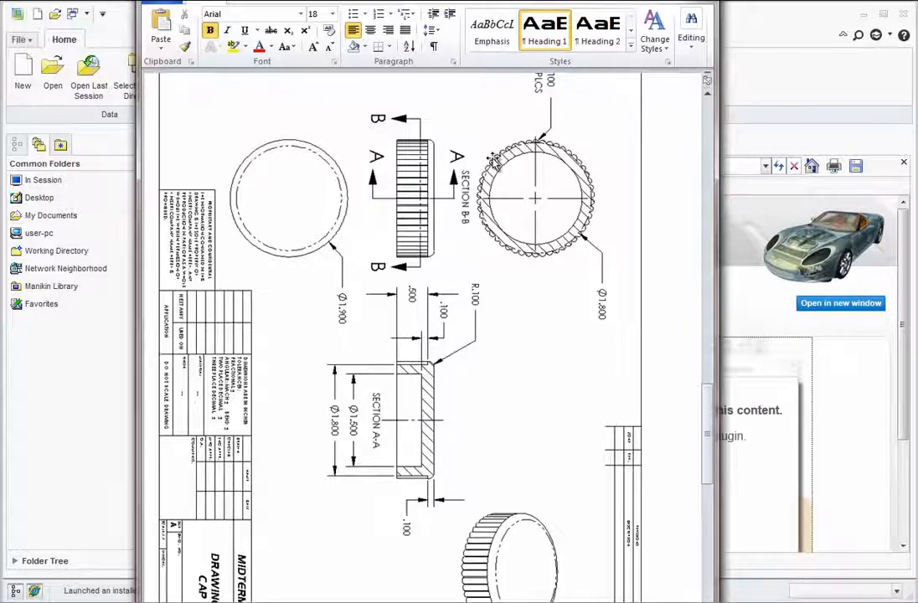
scroll(492, 360, "down", 3)
scroll(492, 360, "down", 15)
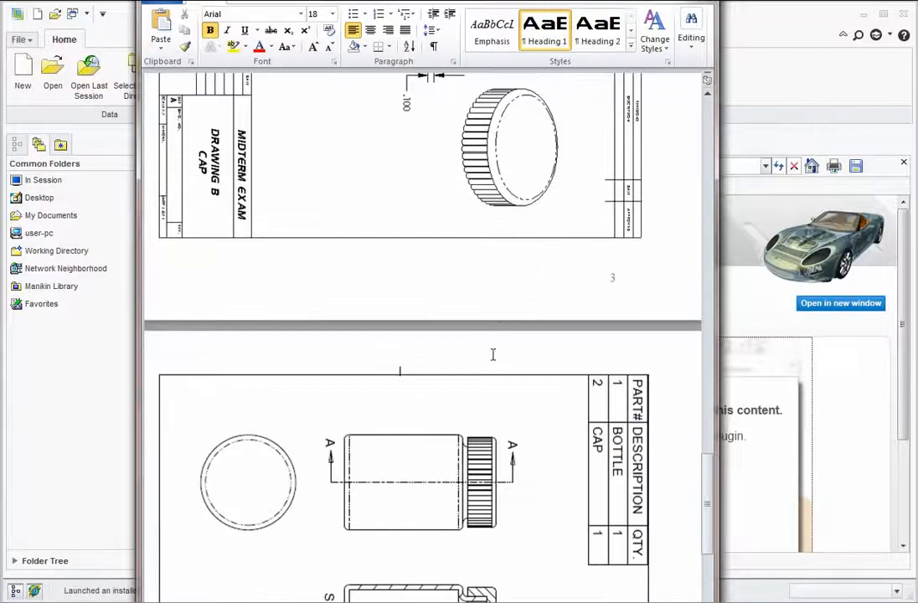
scroll(492, 353, "up", 1)
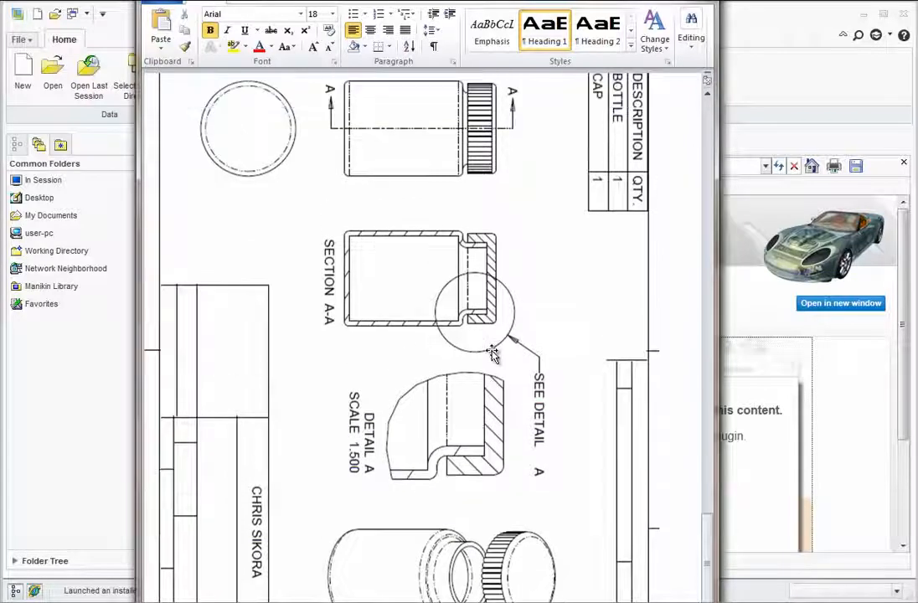
scroll(493, 353, "down", 1)
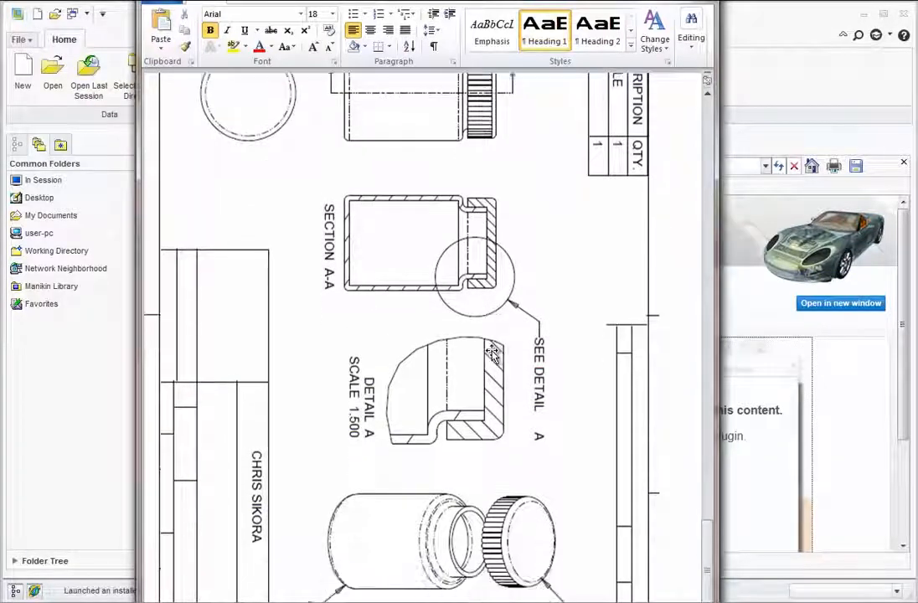
scroll(492, 353, "up", 2)
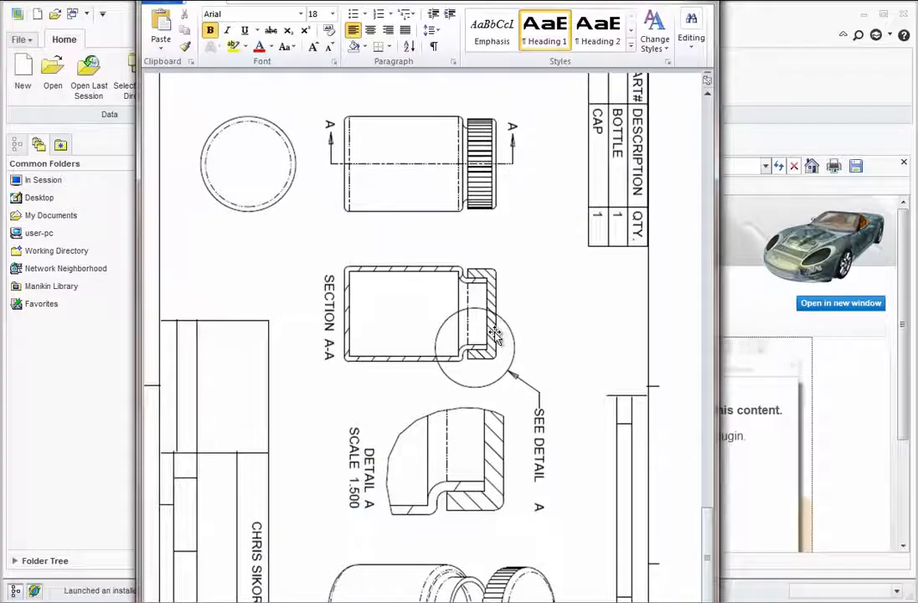
Step: Switch to Creo Parametric, close its embedded browser, and create a new solid part named BOTTLE with the default template
left_click(904, 165)
left_click(904, 165)
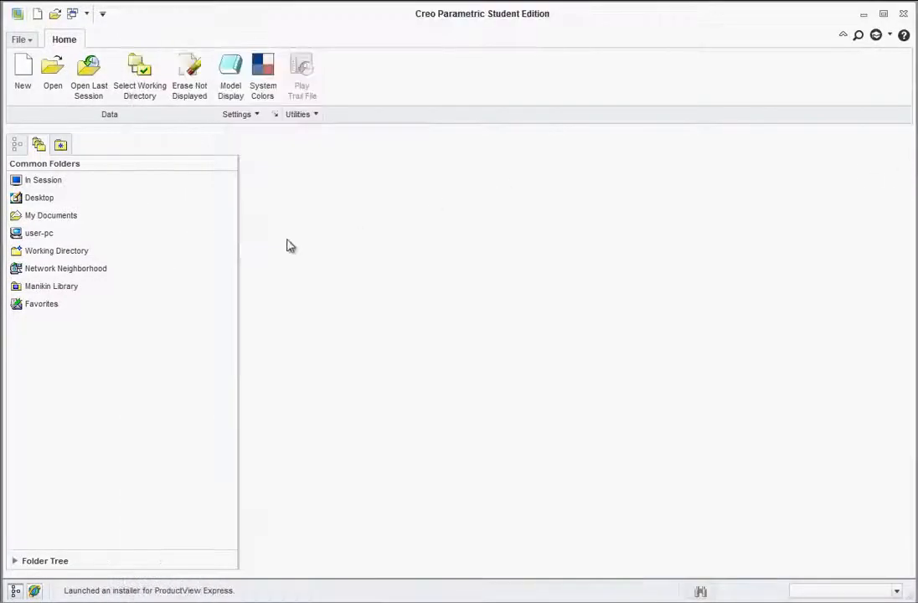
left_click(23, 72)
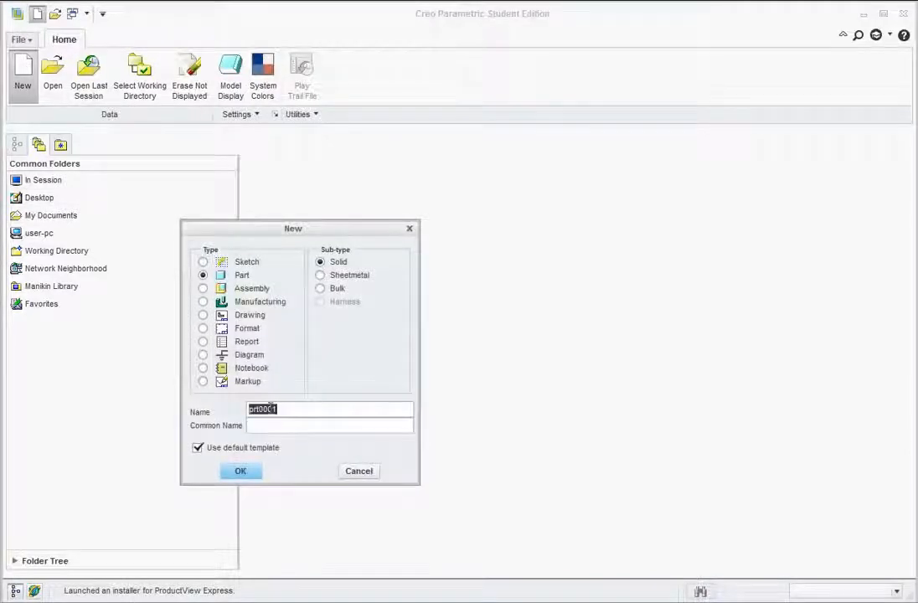
type("BOTT")
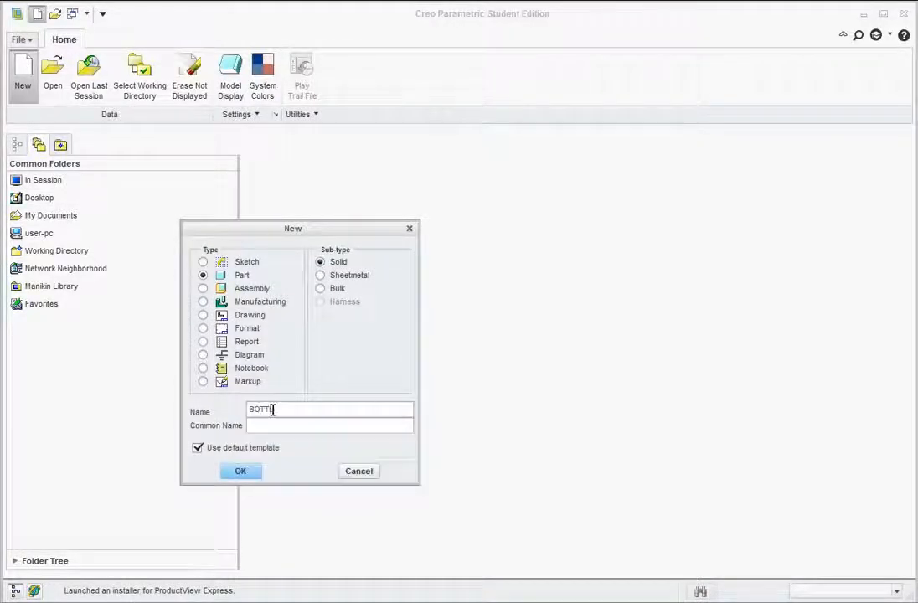
type("LE")
left_click(237, 472)
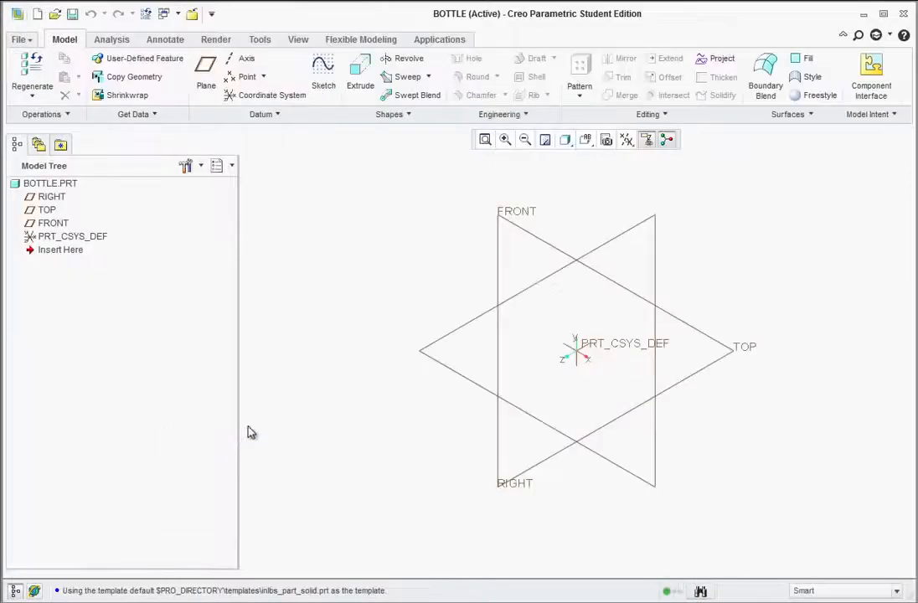
Step: Sketch a circle centred on the origin on the TOP plane, set its diameter to 2, and finish the sketch
left_click(44, 210)
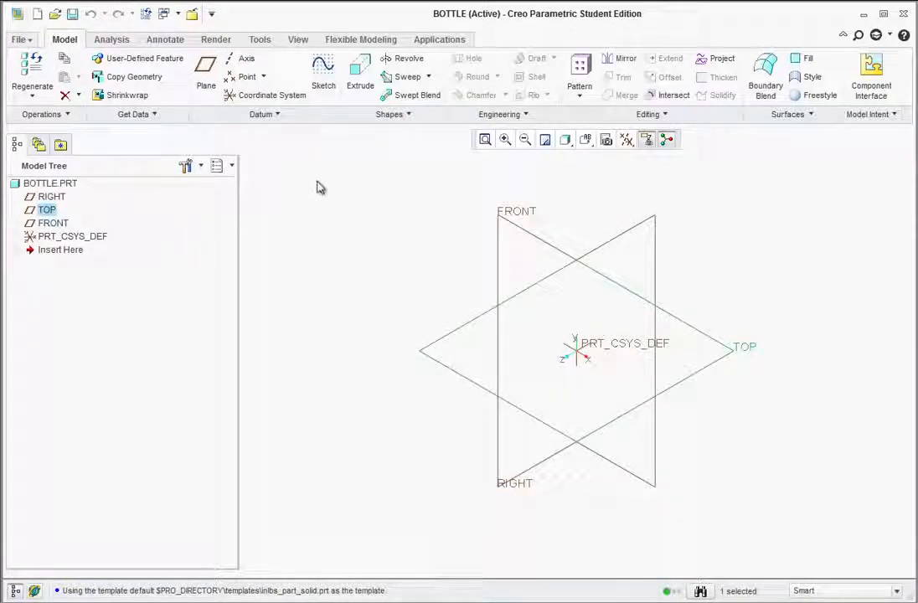
left_click(324, 73)
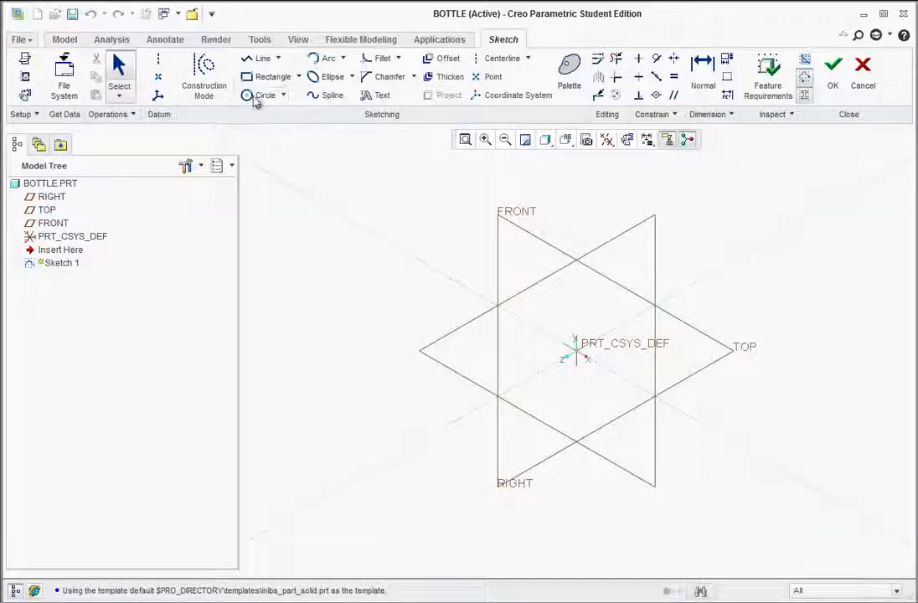
left_click(253, 94)
left_click(575, 352)
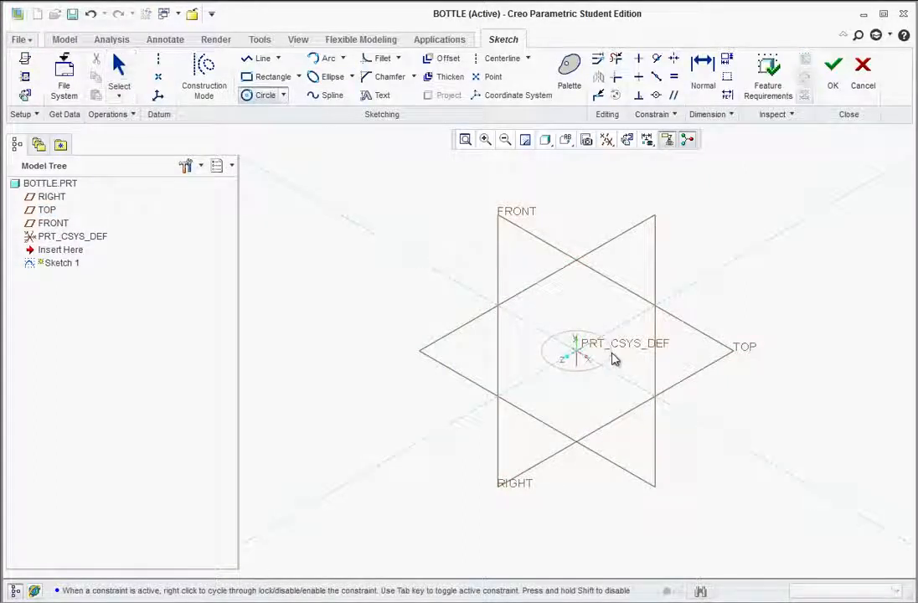
left_click(627, 395)
middle_click(595, 416)
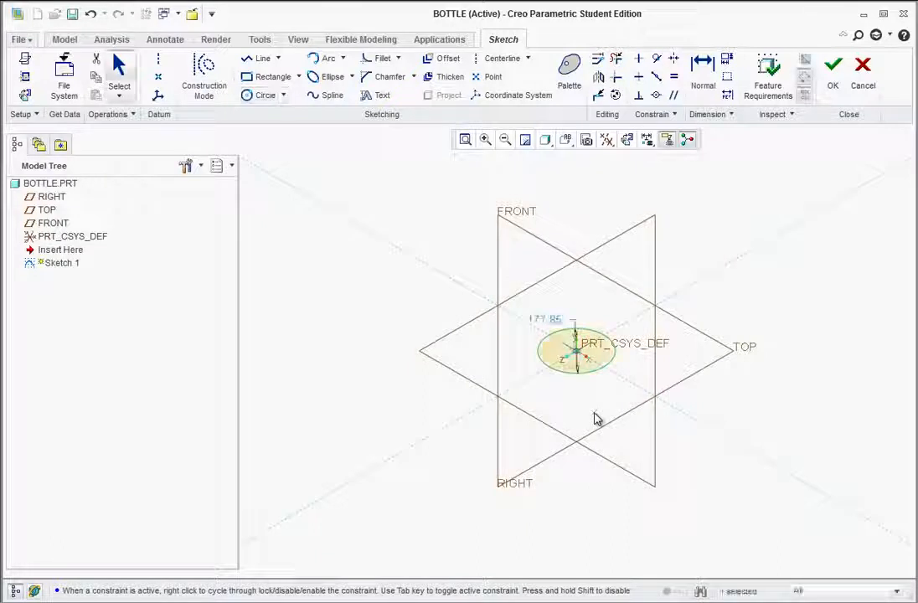
double_click(545, 320)
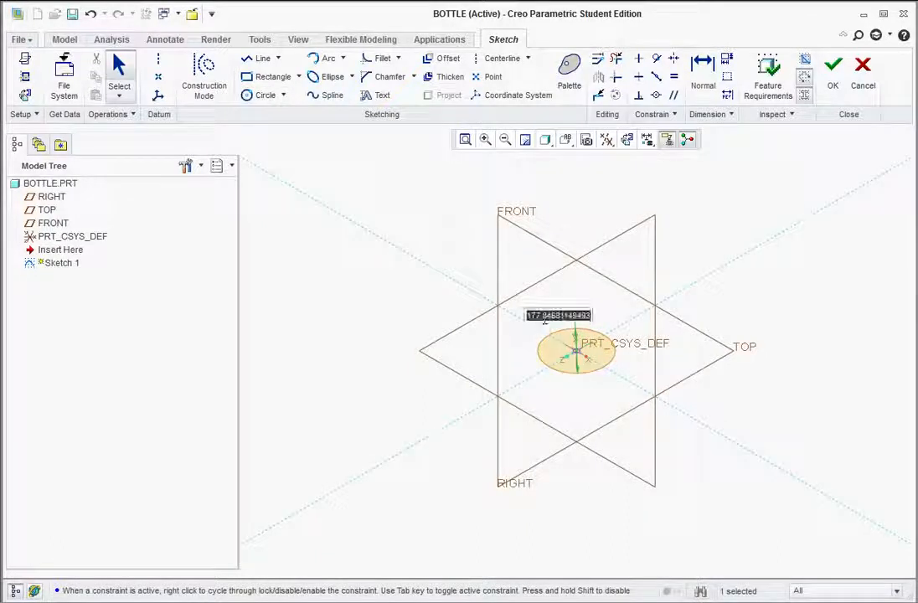
type("2")
key("Return")
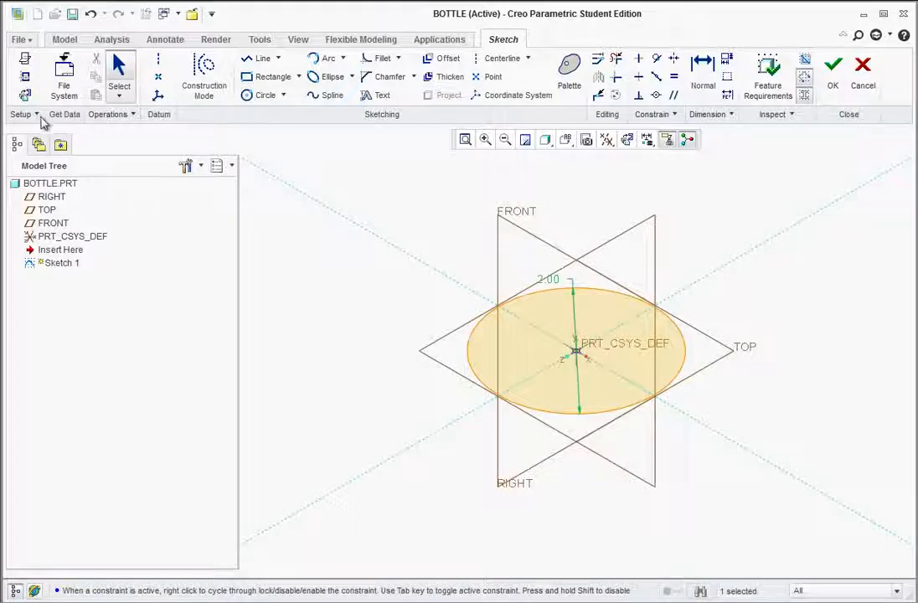
left_click(832, 74)
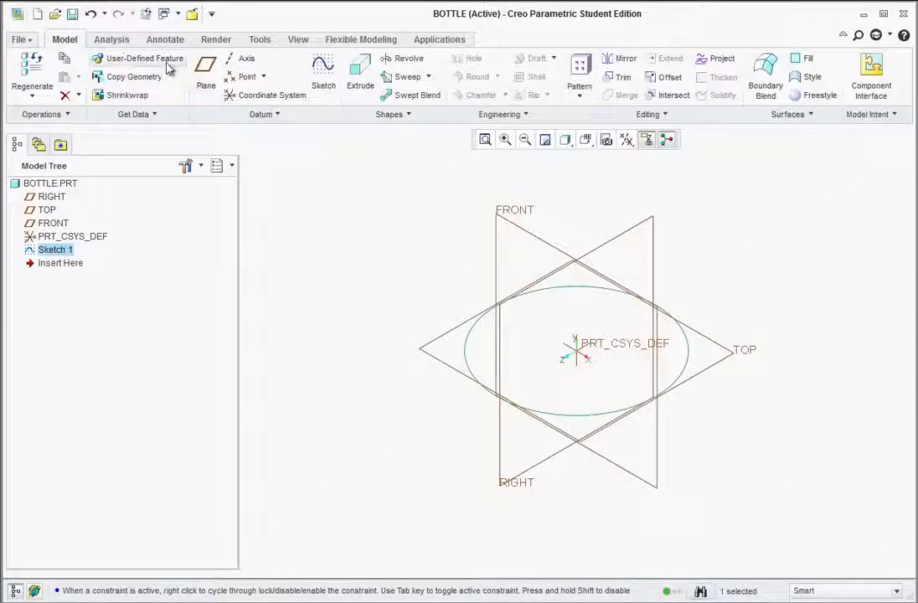
Step: Extrude the circle sketch 2.5 upward as a solid to form the bottle body
left_click(361, 80)
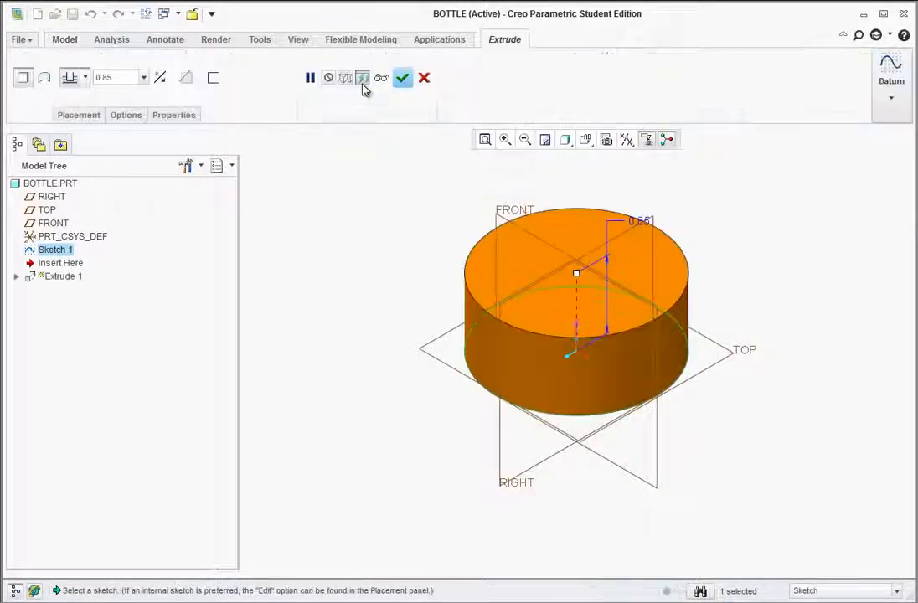
double_click(645, 224)
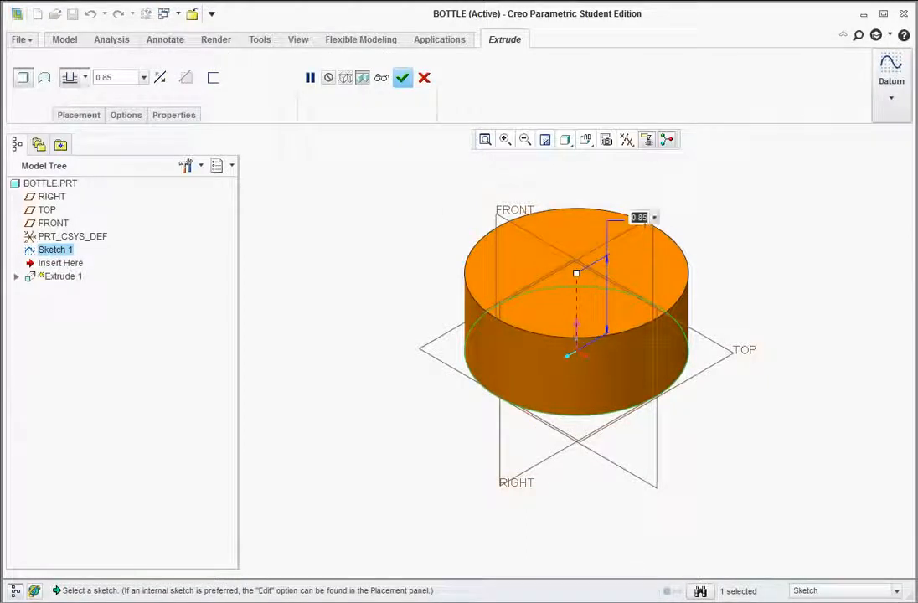
type("2.5")
key("Return")
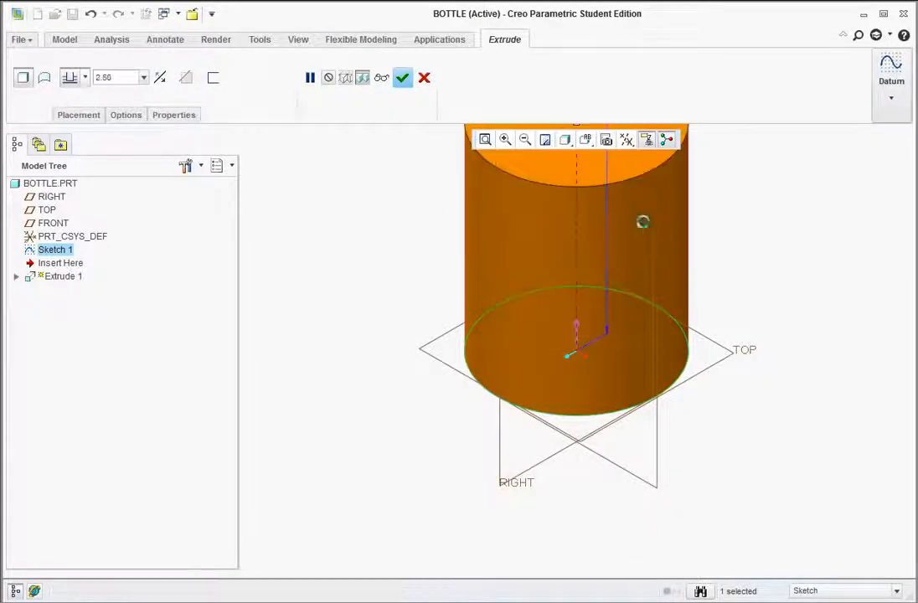
middle_click(643, 223)
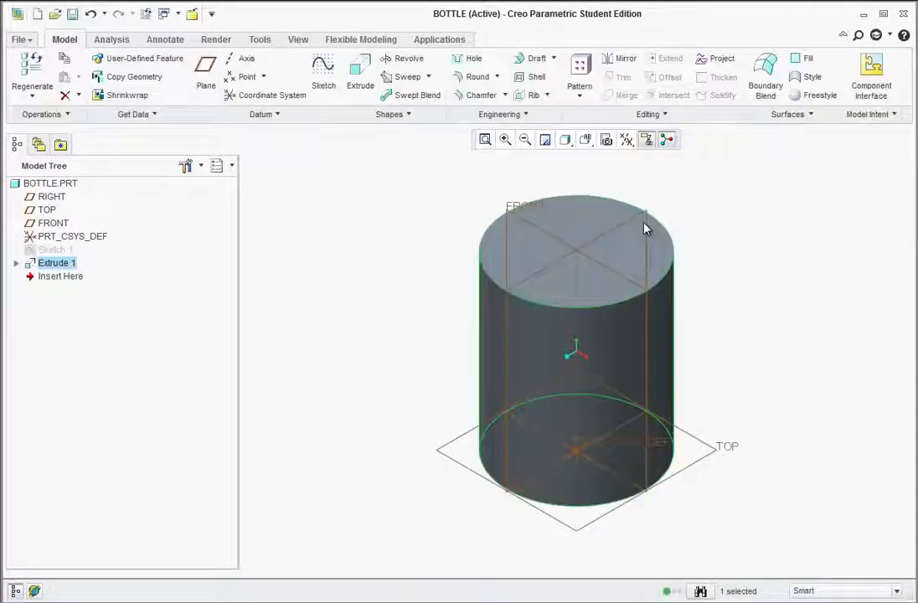
Step: Sketch a concentric circle on the cylinder's top face, set its diameter to 1.5, and finish the sketch
left_click(584, 225)
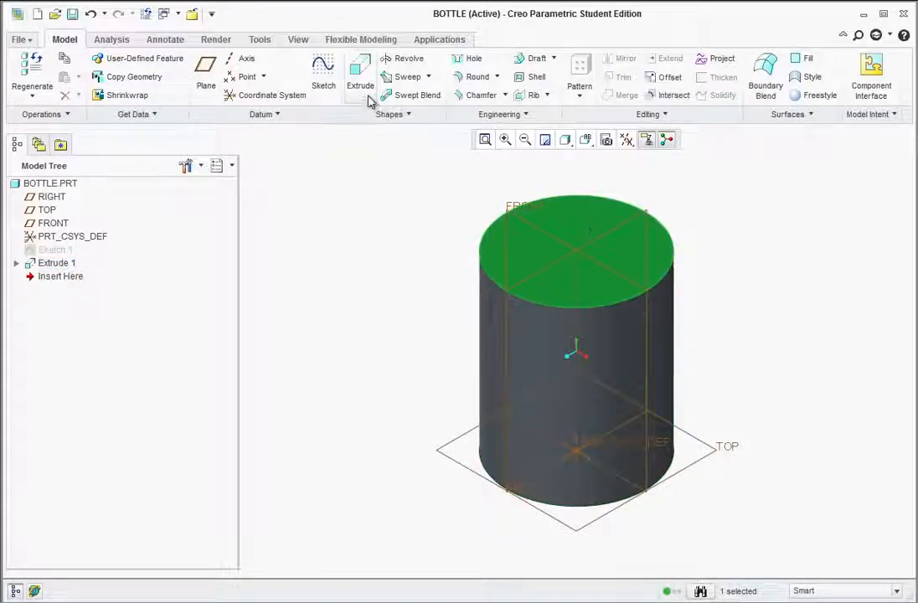
left_click(324, 74)
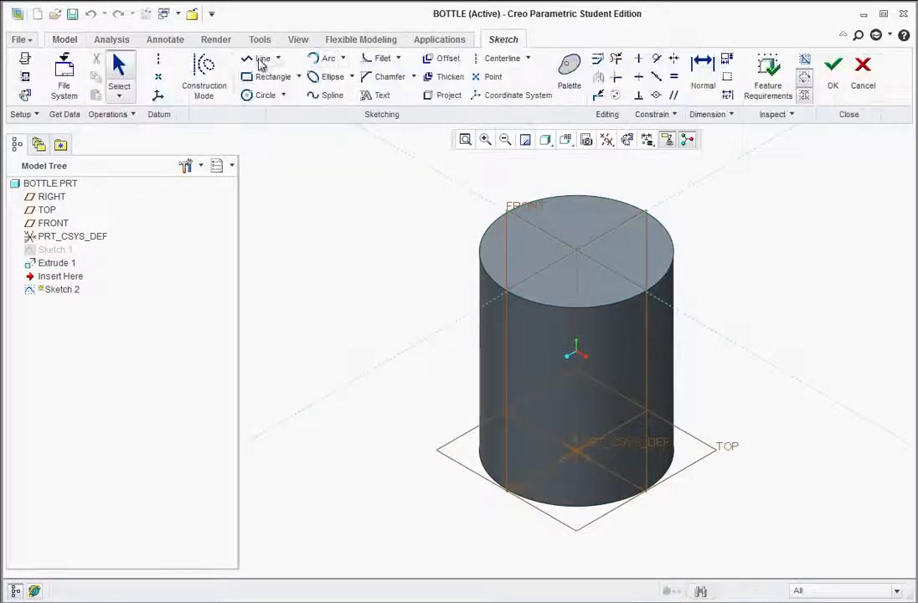
left_click(252, 95)
left_click(577, 254)
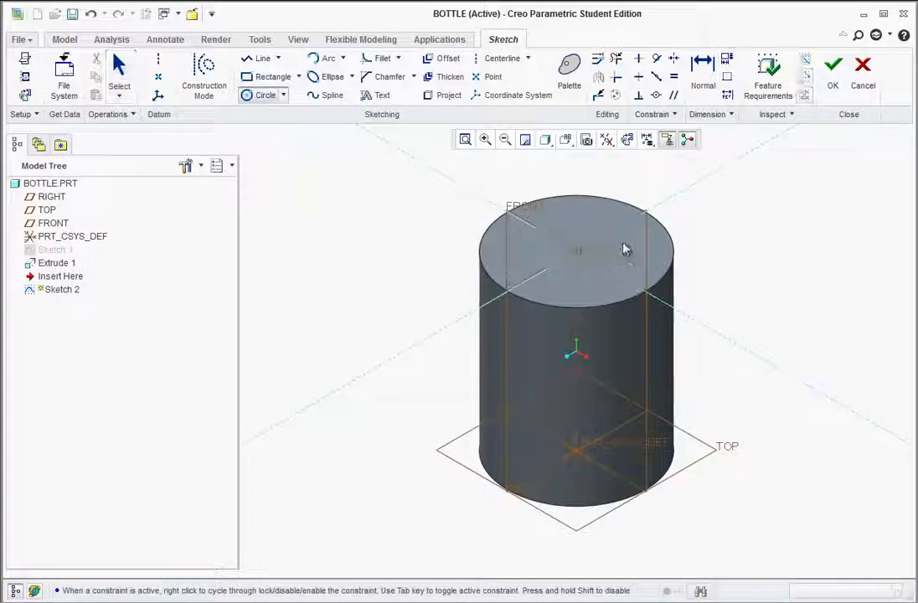
left_click(647, 240)
middle_click(385, 204)
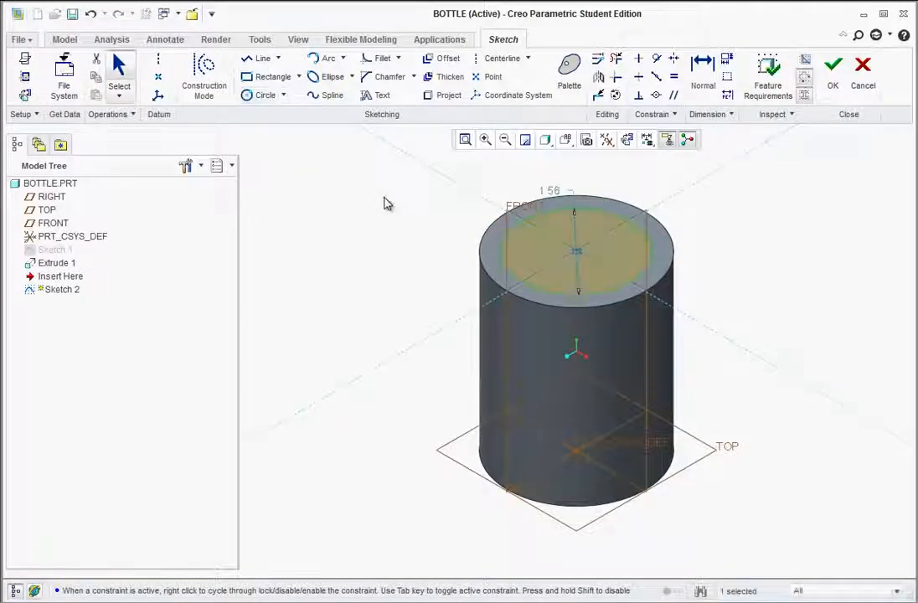
double_click(551, 192)
type("1.5")
key("Return")
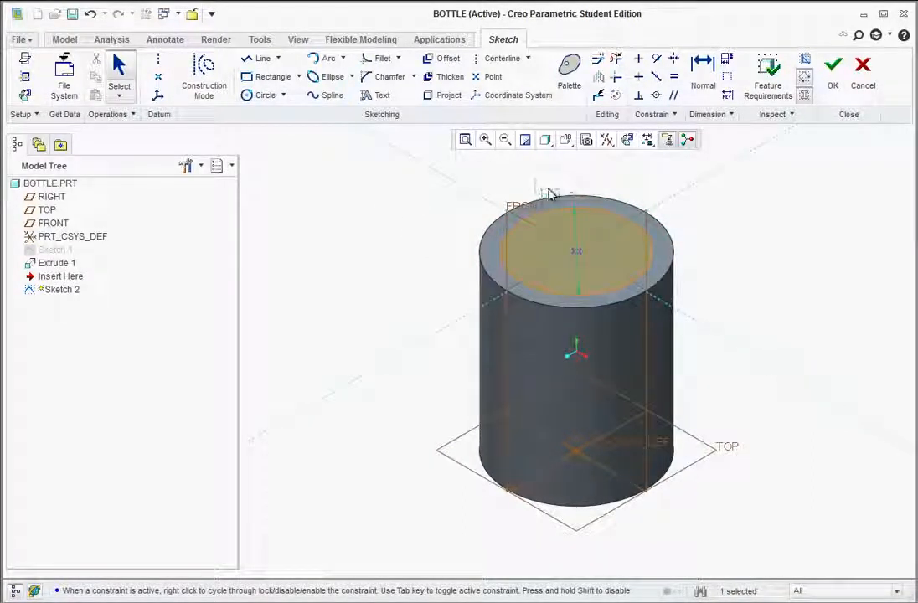
left_click(831, 67)
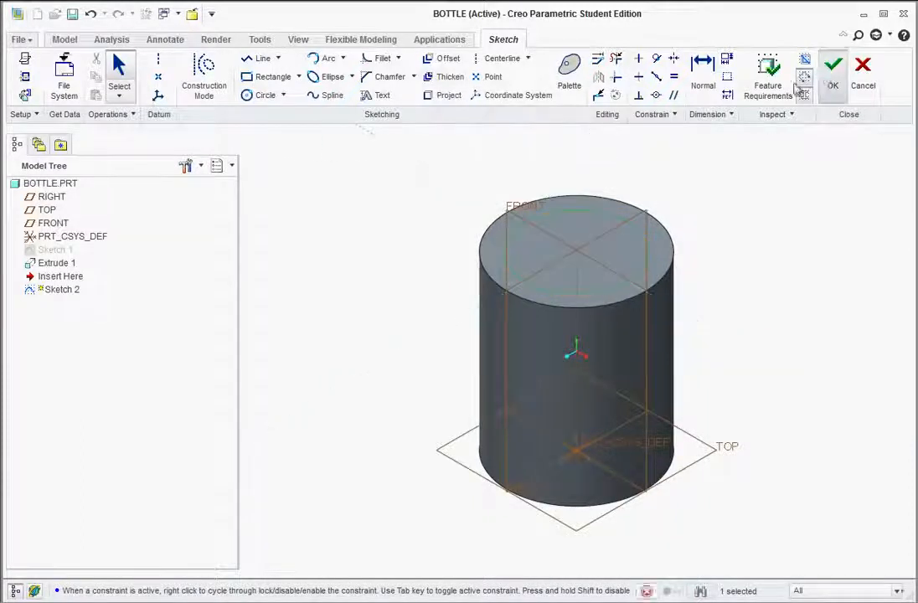
Step: Extrude the 1.5 circle 0.5 upward from the body's top face to form the bottle neck
left_click(362, 73)
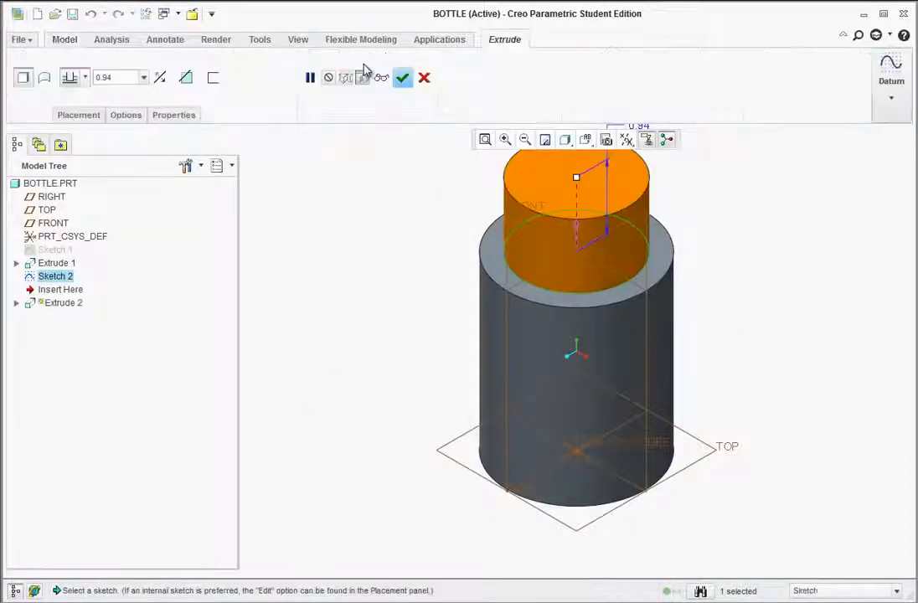
left_click_drag(120, 77, 66, 80)
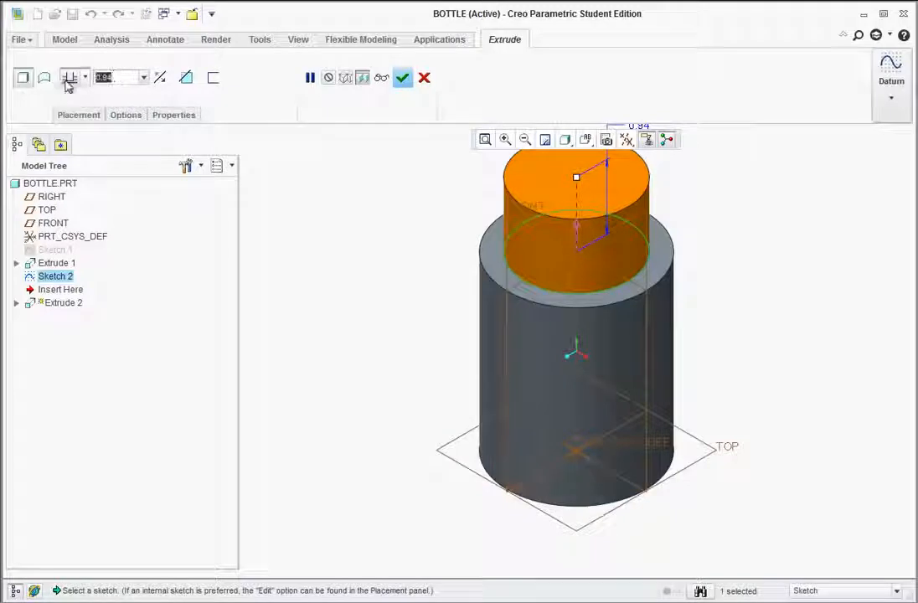
type(".5")
key("Return")
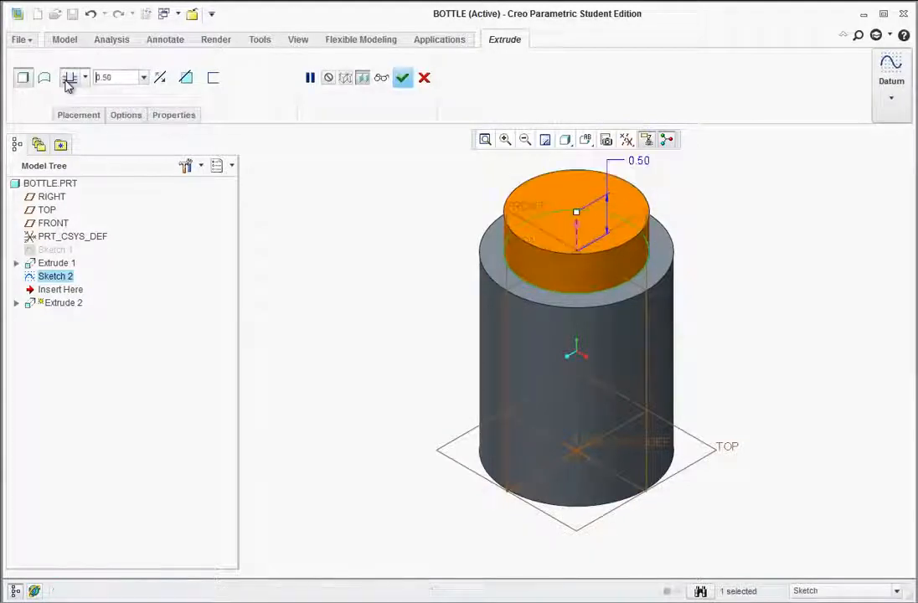
left_click(401, 78)
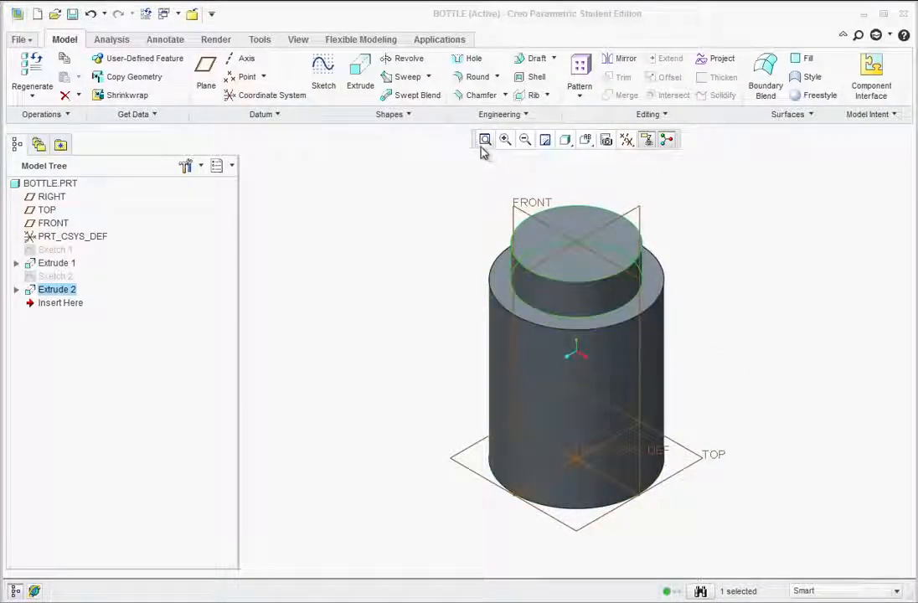
Step: Round the body's bottom edge, its outer shoulder edge and the edge at the neck's base with a 0.10 radius
left_click(476, 76)
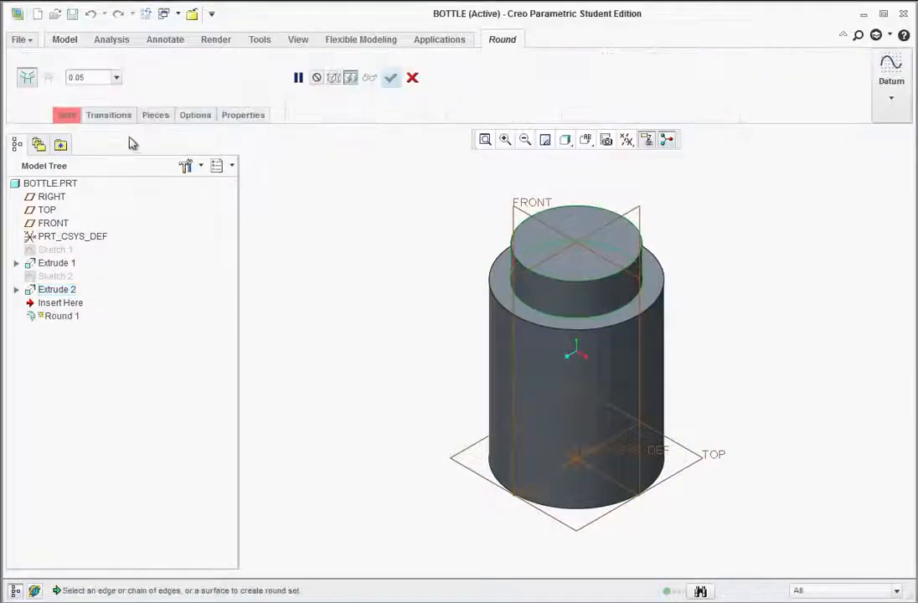
double_click(96, 77)
type("0.10")
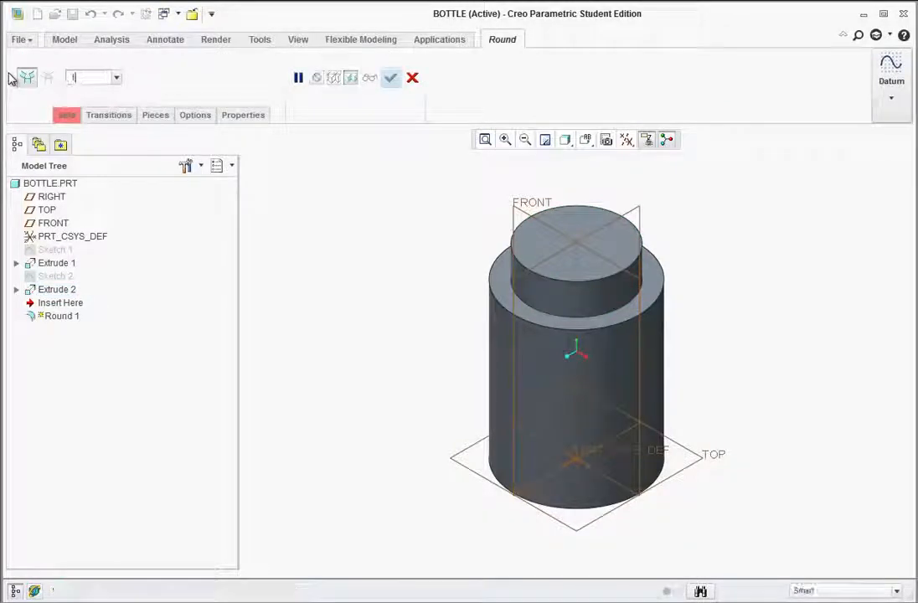
left_click(501, 484)
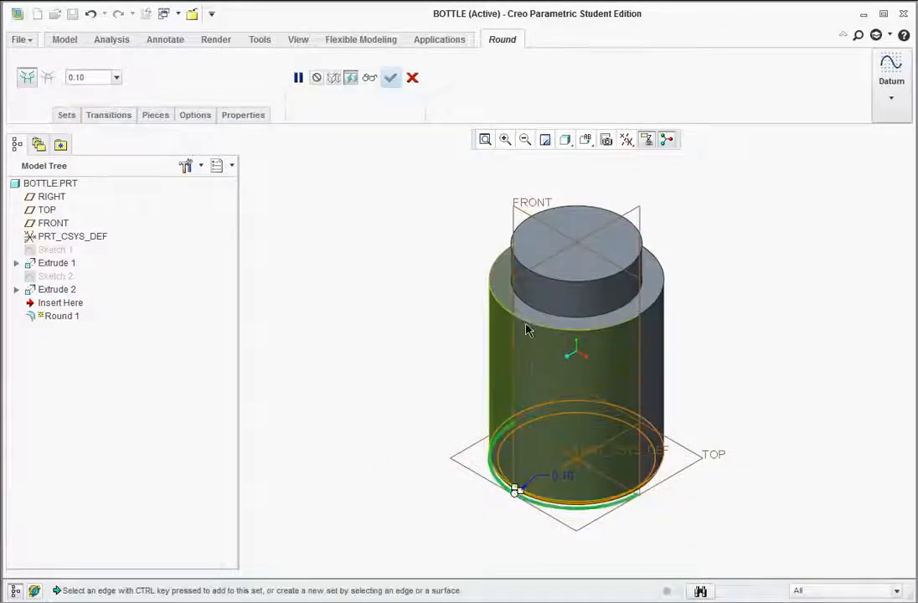
left_click(526, 315)
left_click(532, 306)
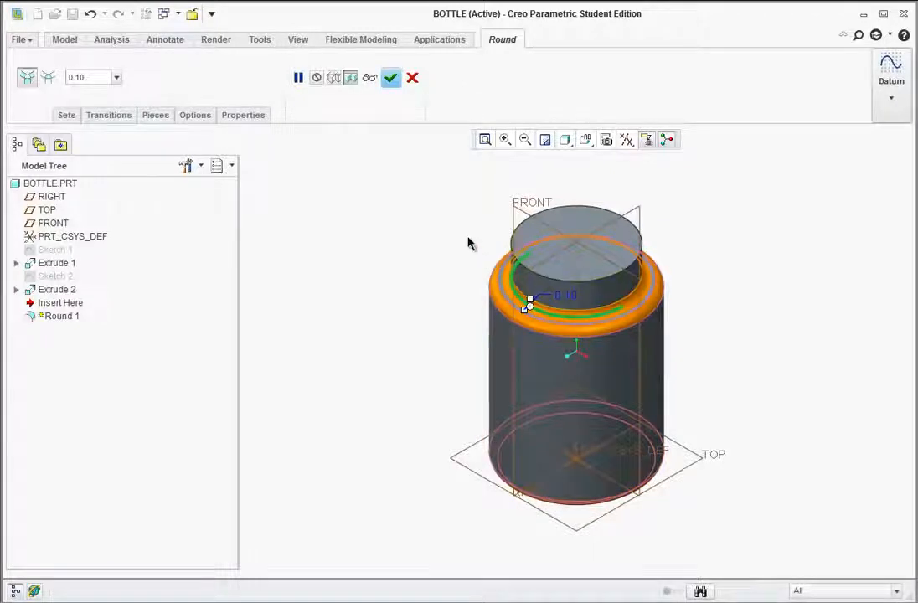
left_click(390, 77)
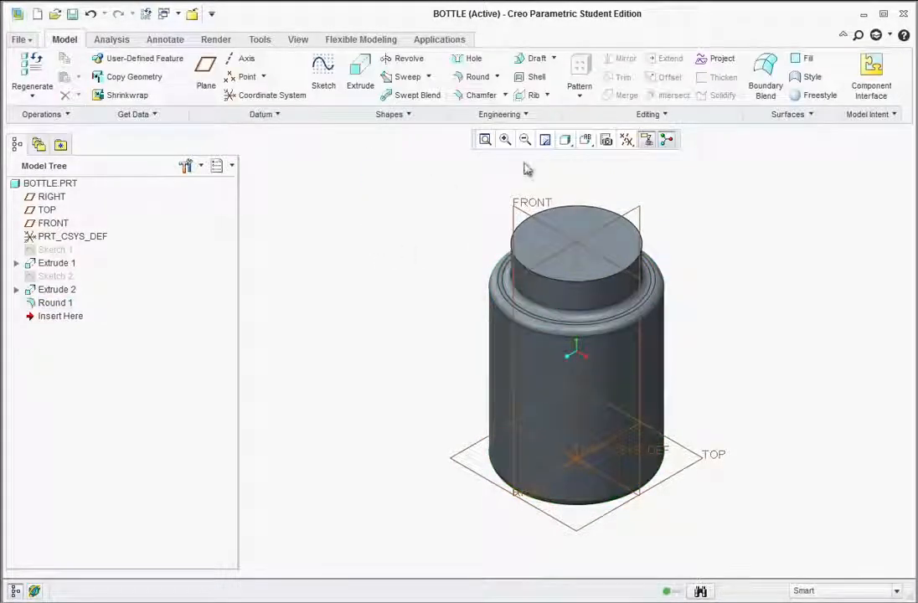
Step: Hide all datum axes, points, coordinate systems and planes, as well as the spin center
left_click(627, 139)
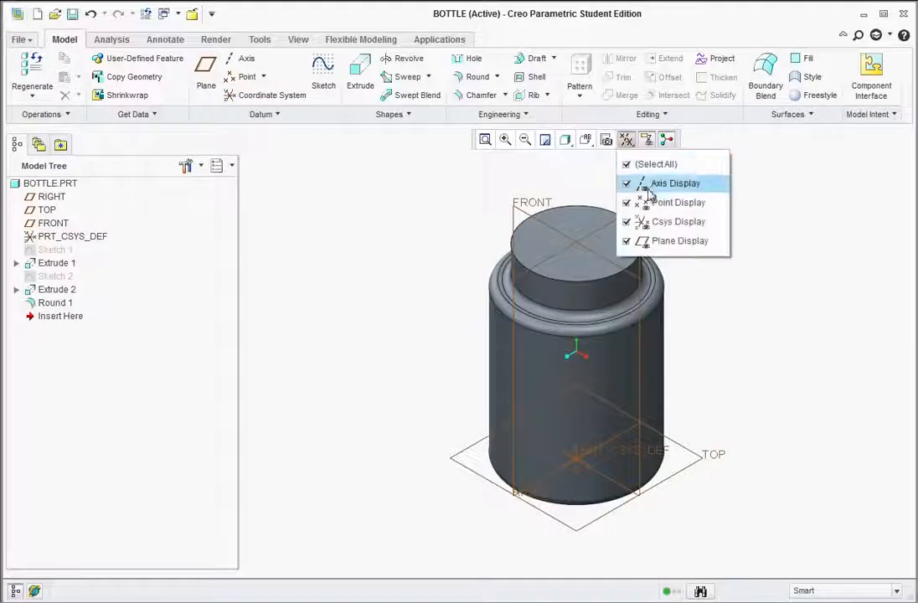
left_click(644, 240)
left_click(638, 185)
left_click(629, 221)
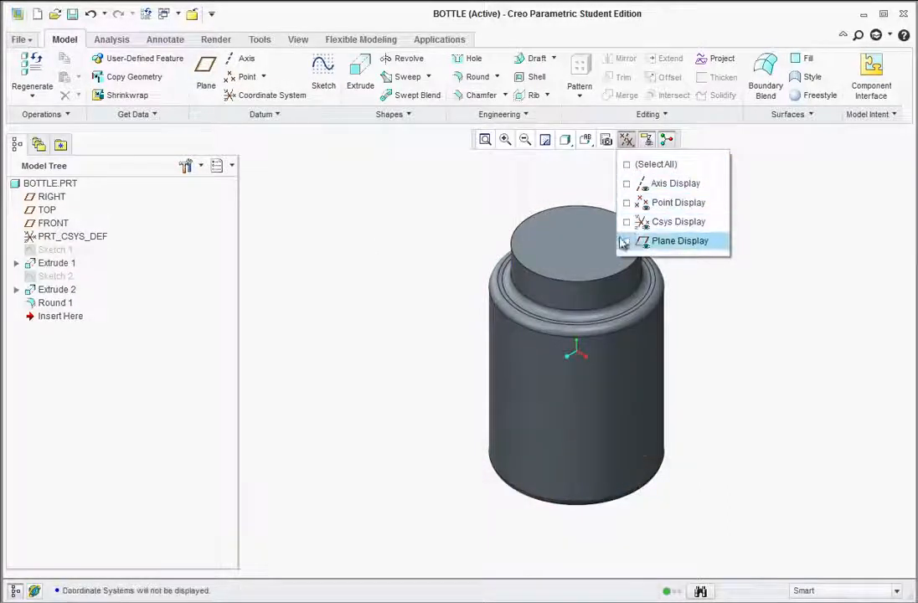
left_click(646, 139)
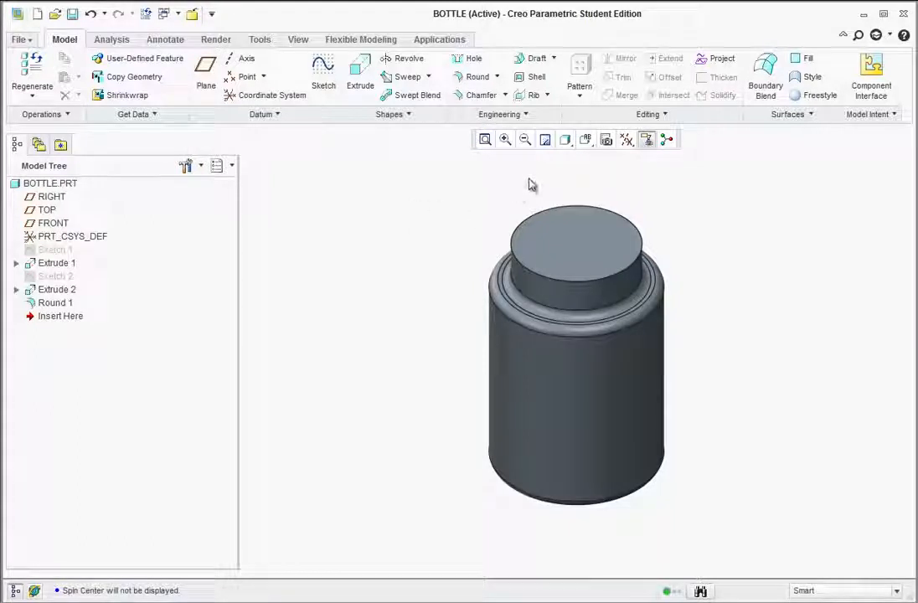
Step: Shell the bottle with a 0.10 wall thickness, removing the neck's top face
left_click(536, 77)
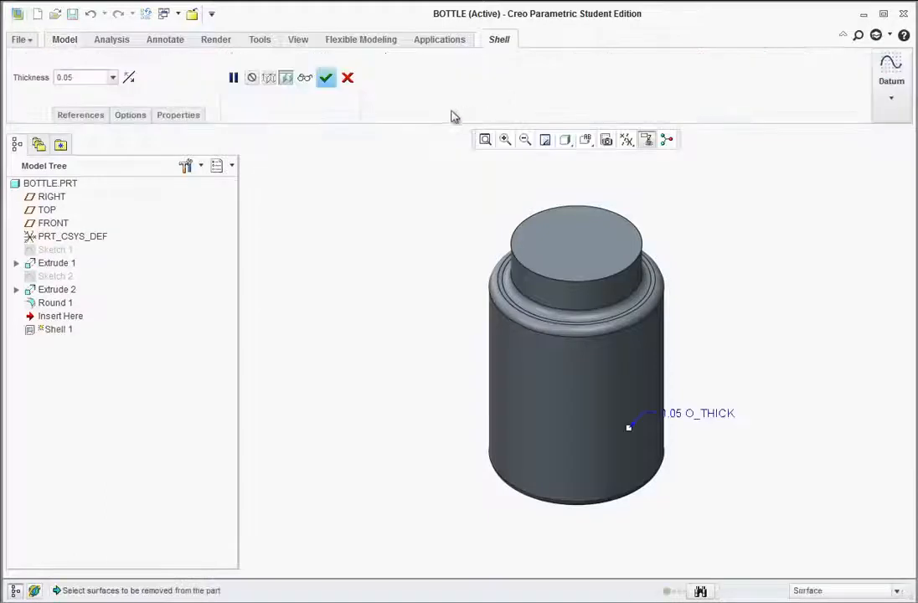
key("BackSpace")
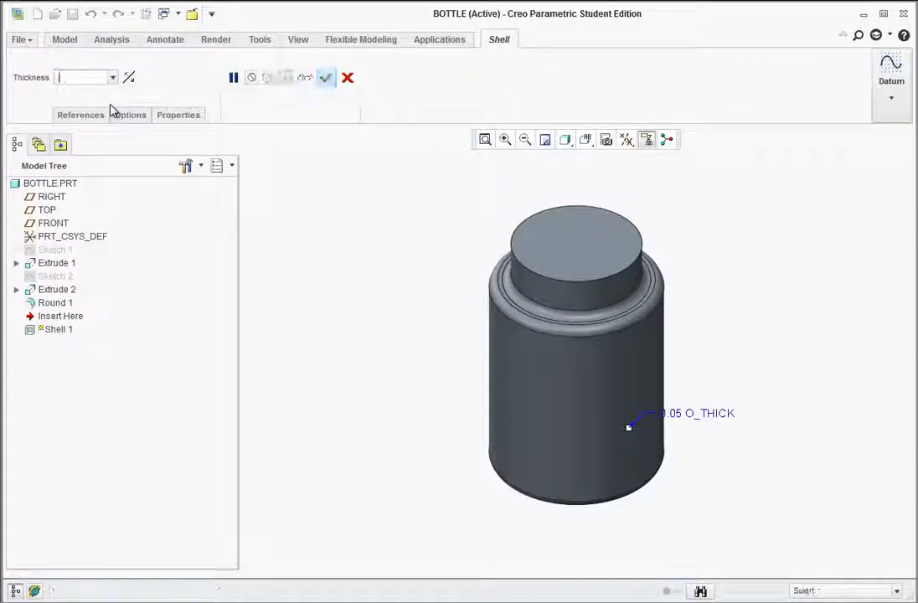
type("0.10")
key("Return")
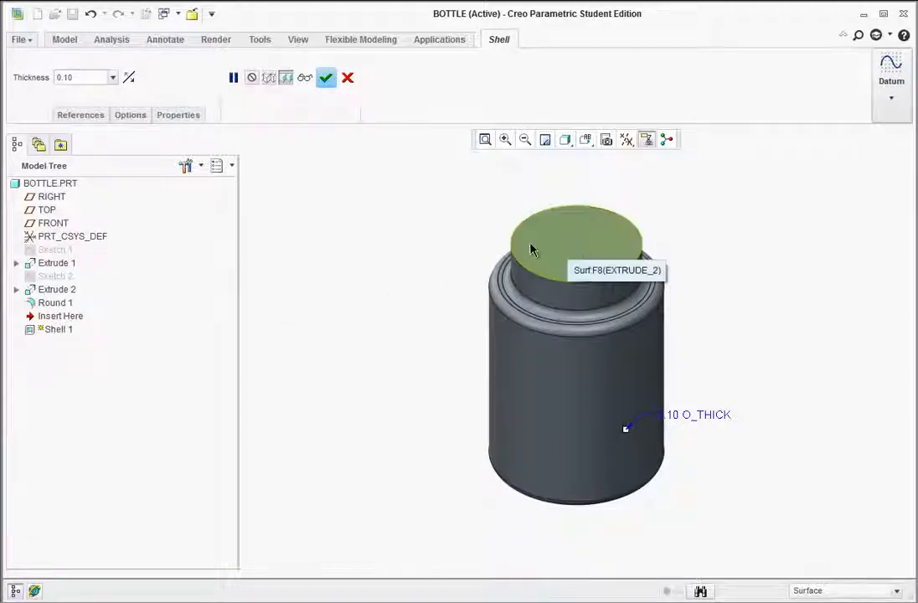
left_click(575, 255)
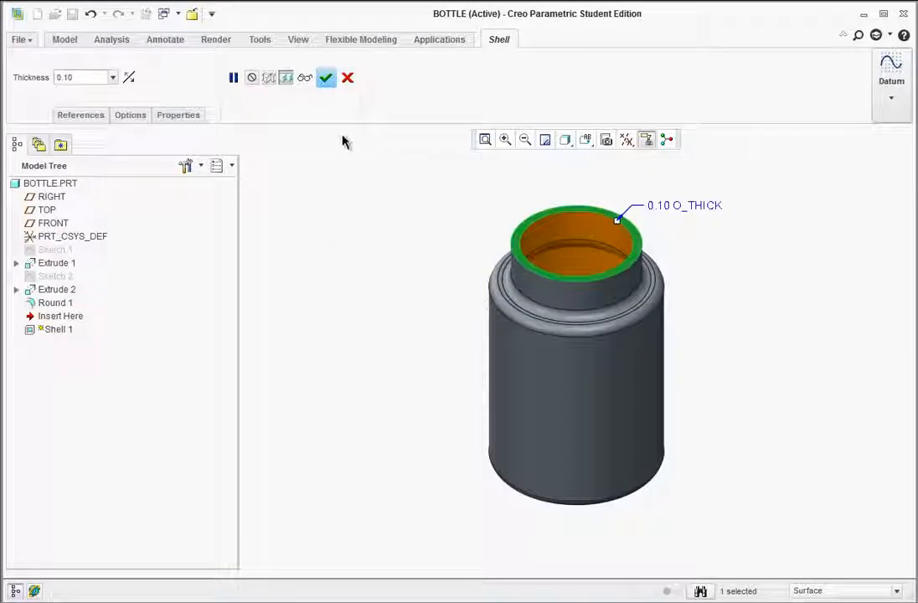
left_click(325, 79)
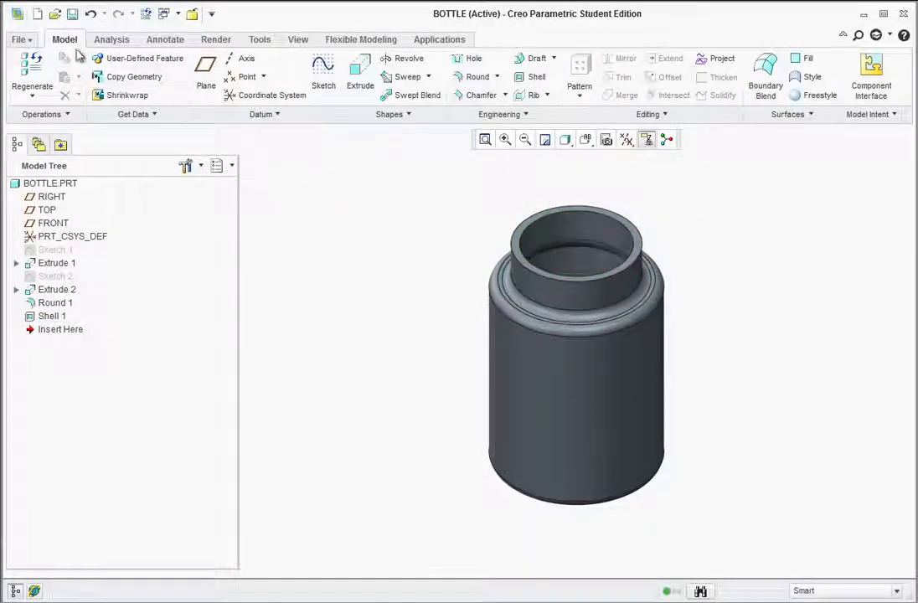
Step: Create a new solid part named CAP using the default template
left_click(36, 15)
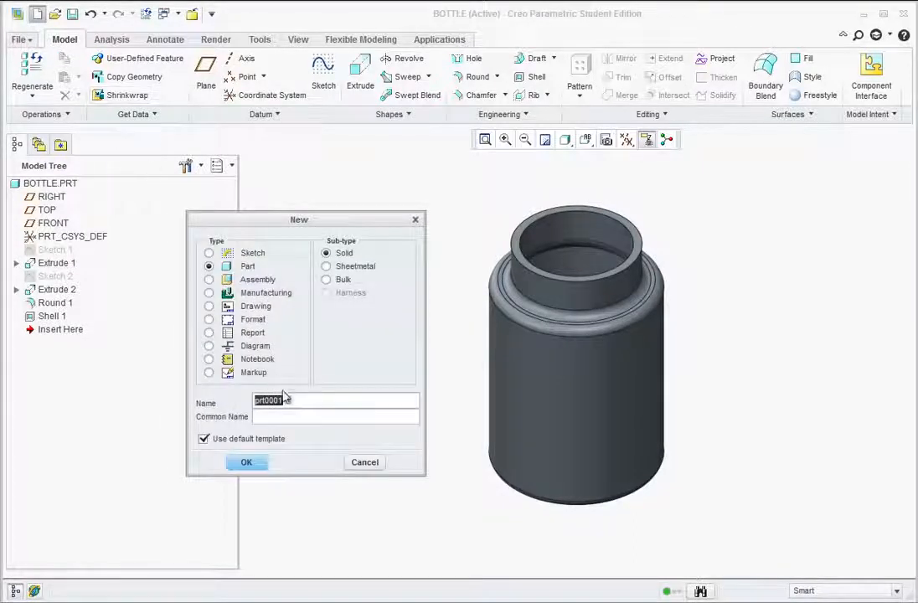
type("CAP")
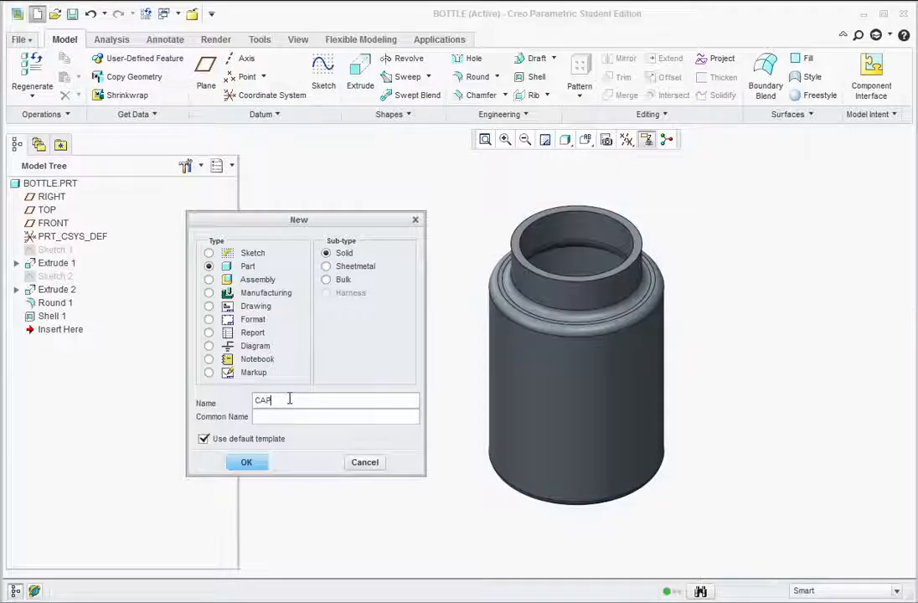
left_click(248, 464)
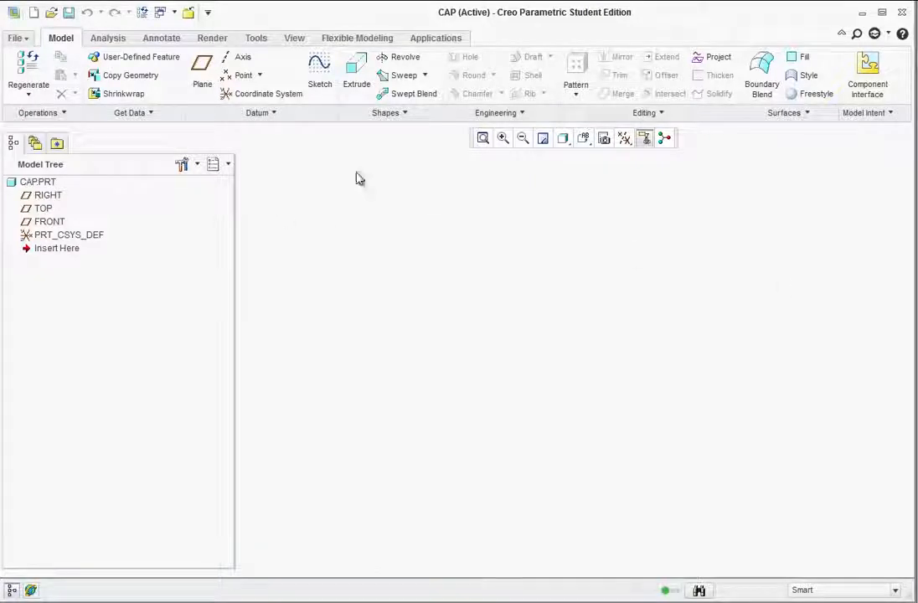
Step: Sketch a circle about 705 in diameter on the TOP plane, centred on the origin
left_click(42, 209)
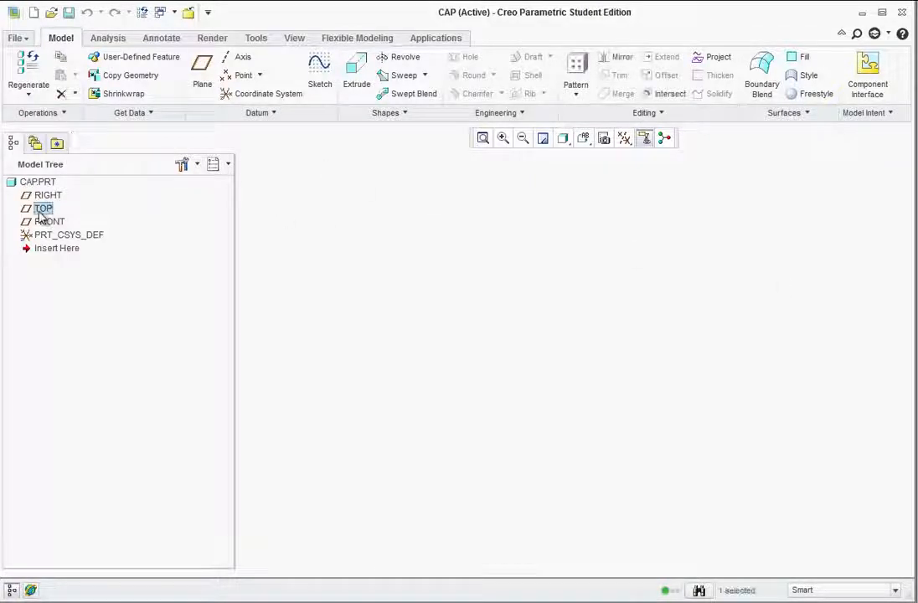
left_click(320, 71)
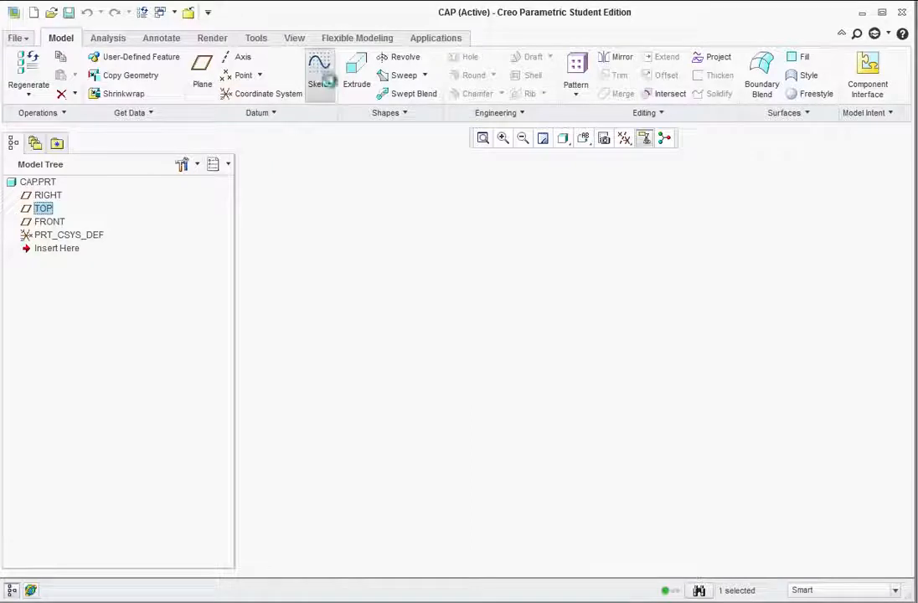
left_click(257, 93)
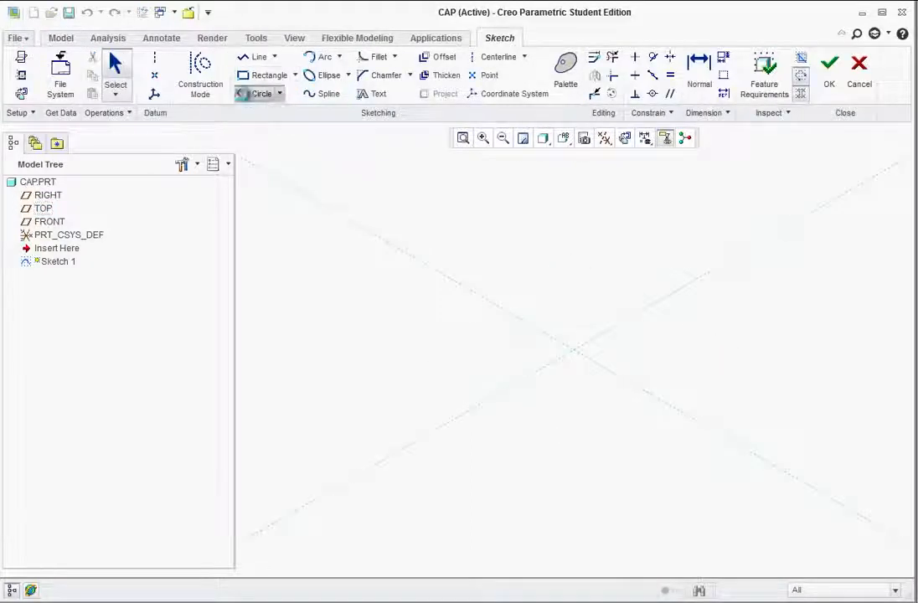
left_click(573, 349)
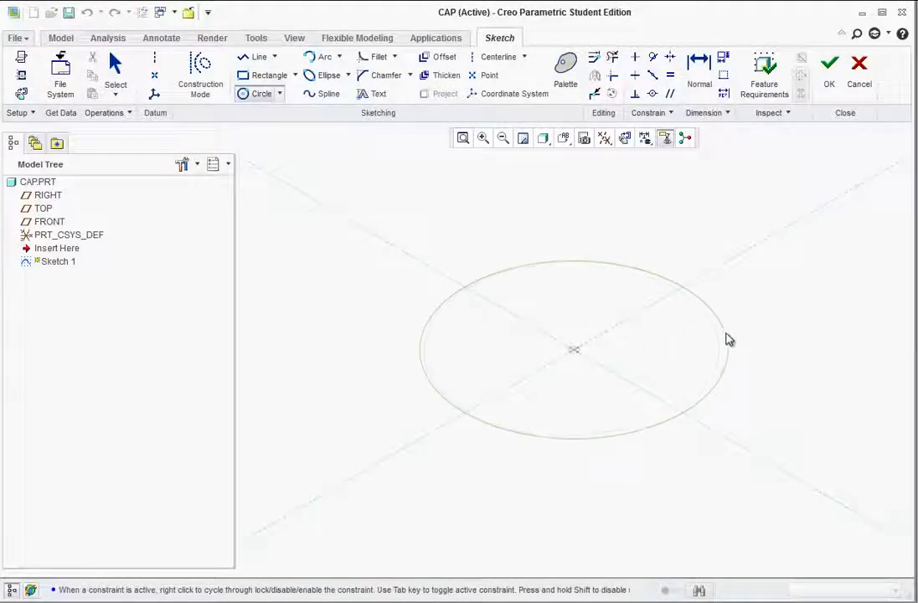
left_click(726, 342)
middle_click(769, 508)
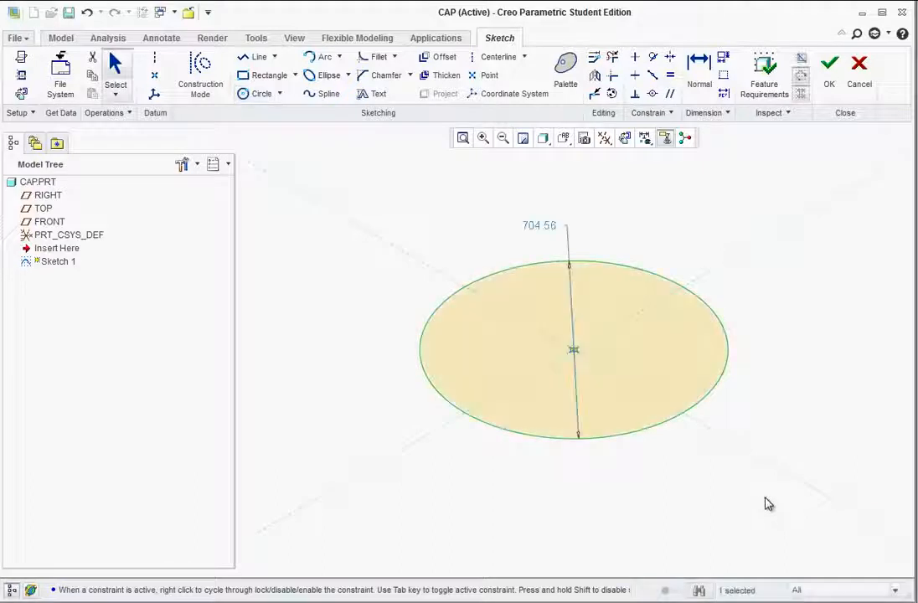
Step: Set the circle's diameter to 1.9 and finish the sketch
double_click(534, 224)
type("1")
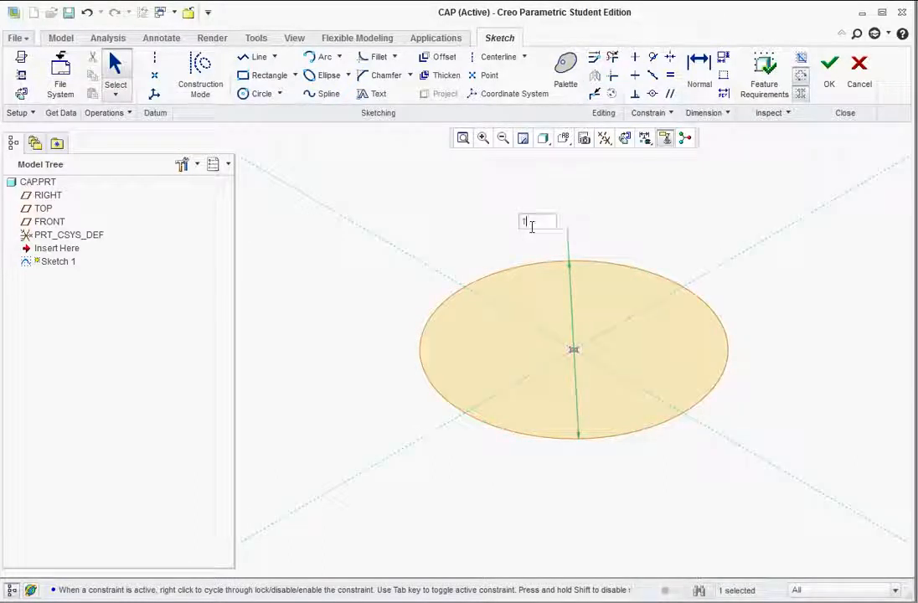
type(".9")
key("Return")
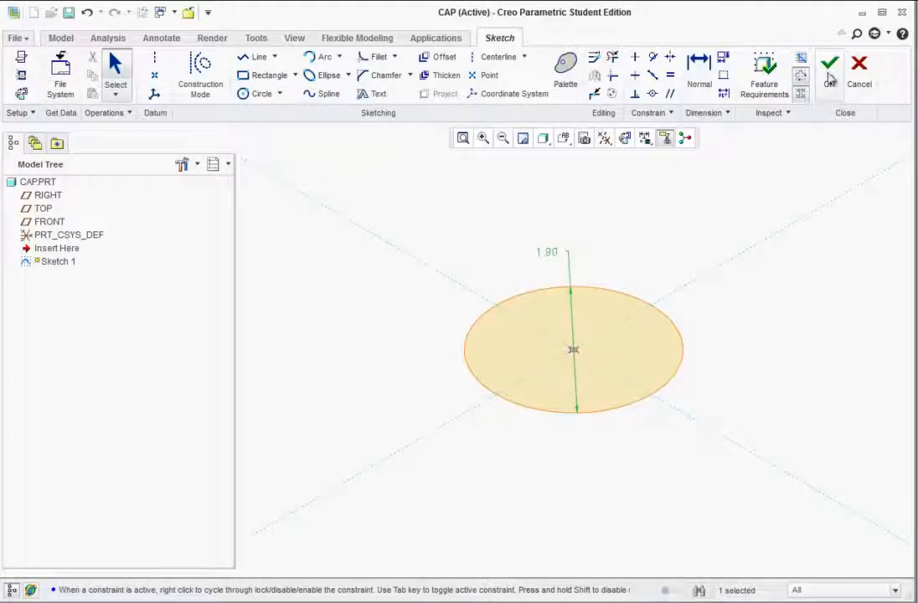
left_click(829, 78)
Step: Extrude the 1.9 circle 0.1 upward as a solid to form the cap's disc
left_click(354, 73)
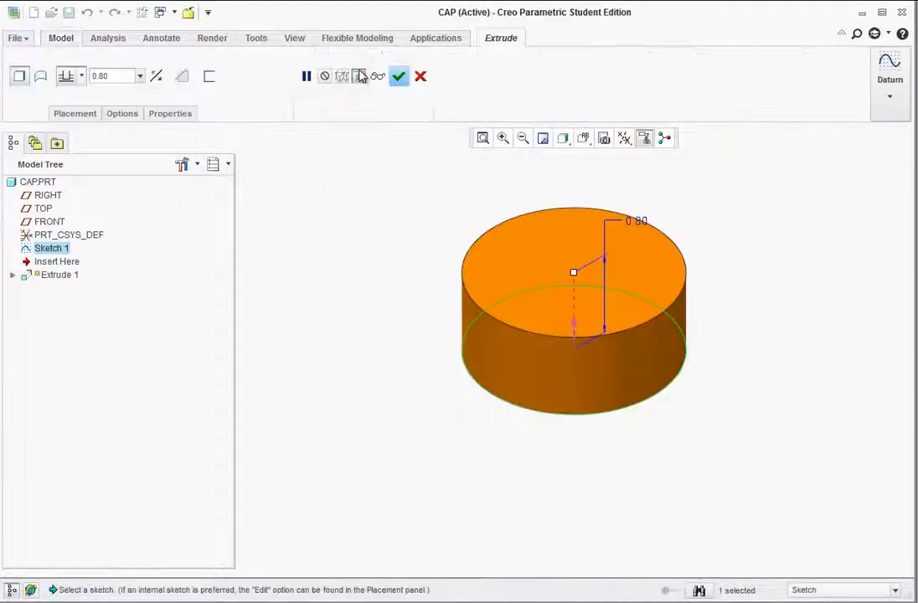
double_click(636, 220)
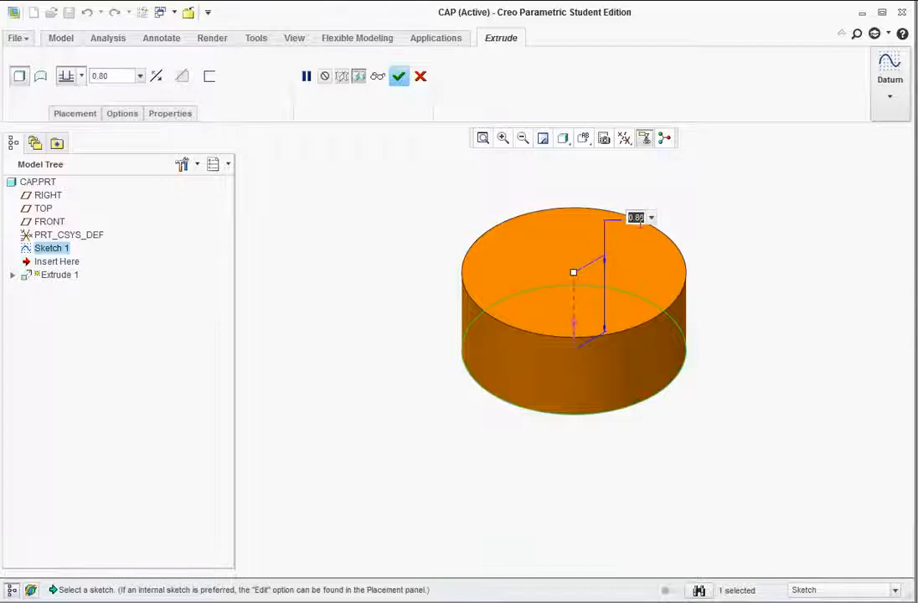
type("0.1")
key("Return")
middle_click(642, 228)
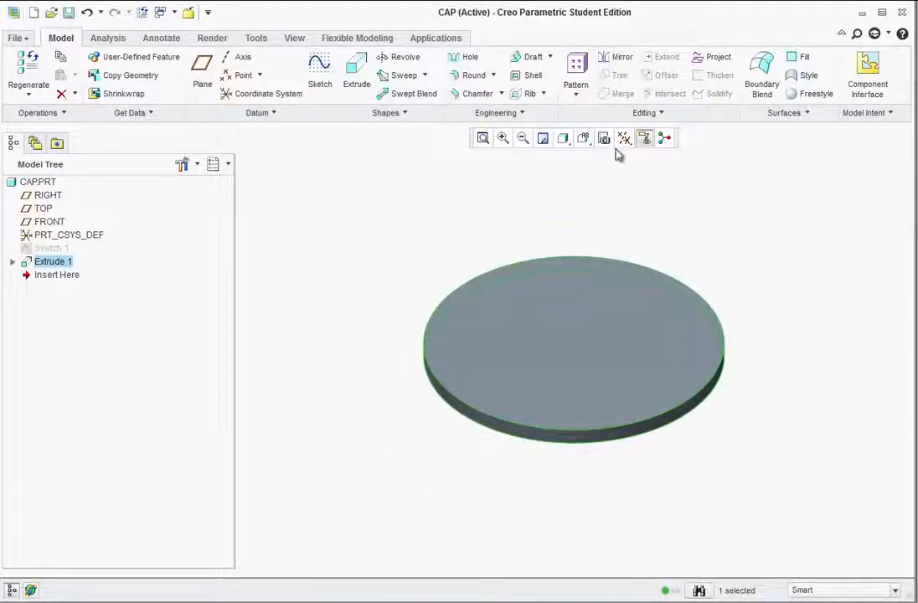
left_click(588, 144)
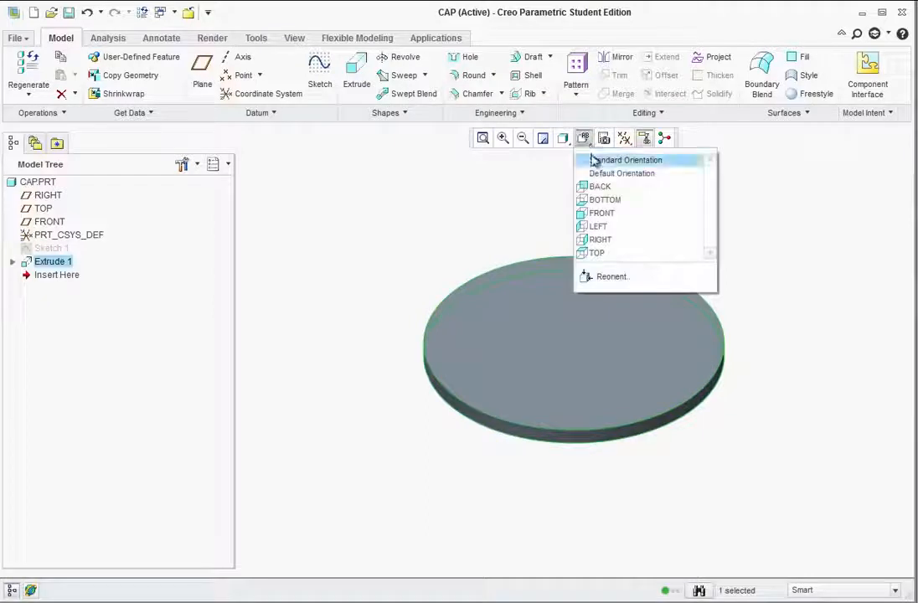
left_click(429, 221)
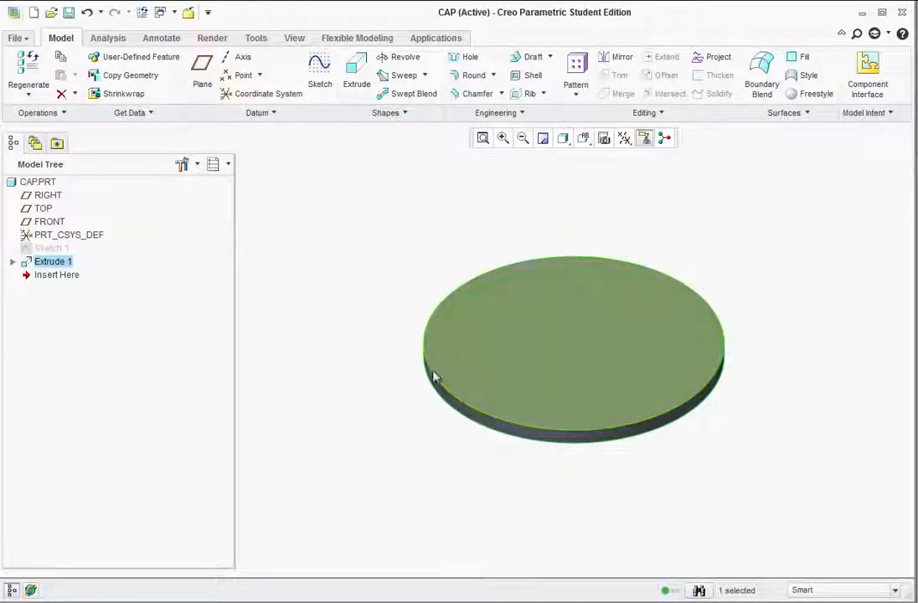
Step: Round the disc's upper outer edge with a 0.10 radius
left_click(467, 77)
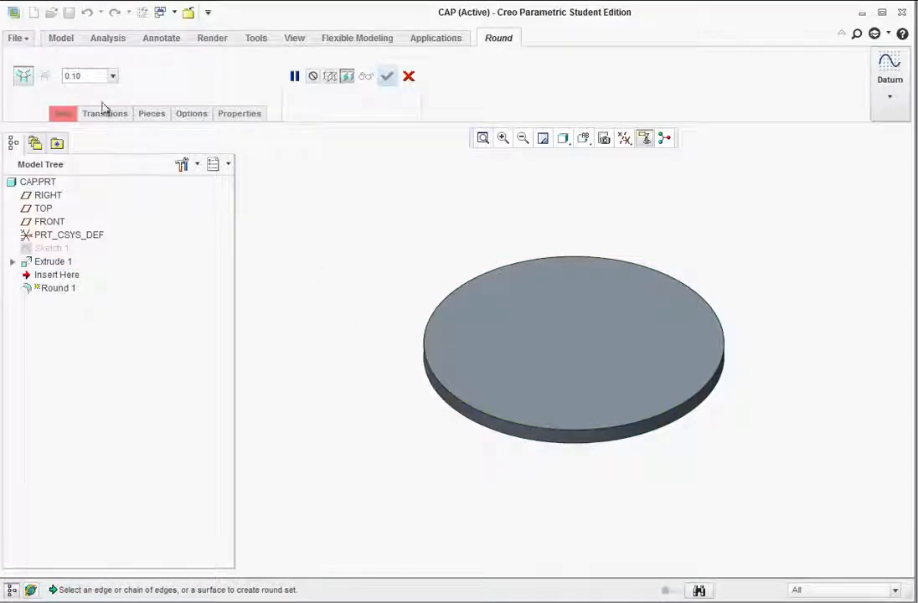
left_click(453, 399)
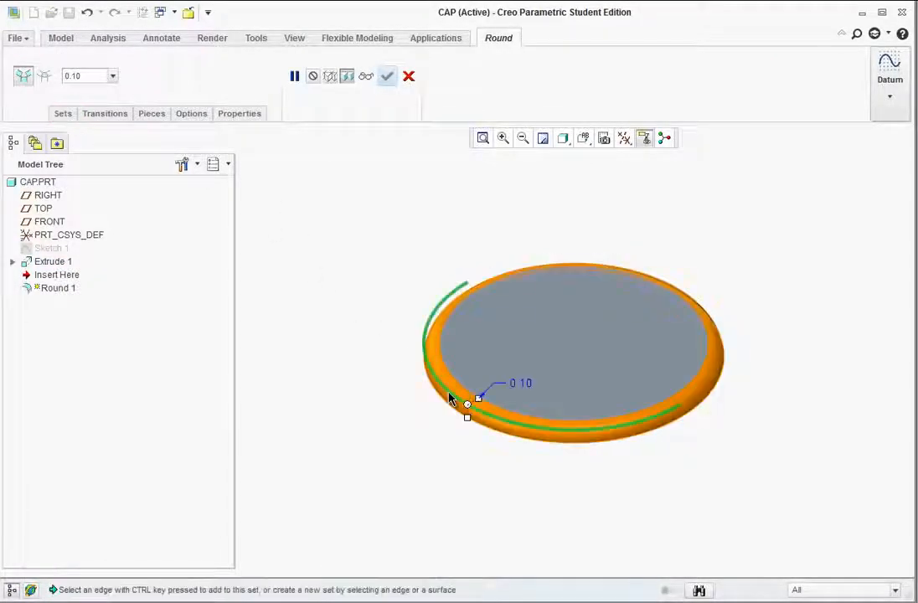
left_click(386, 76)
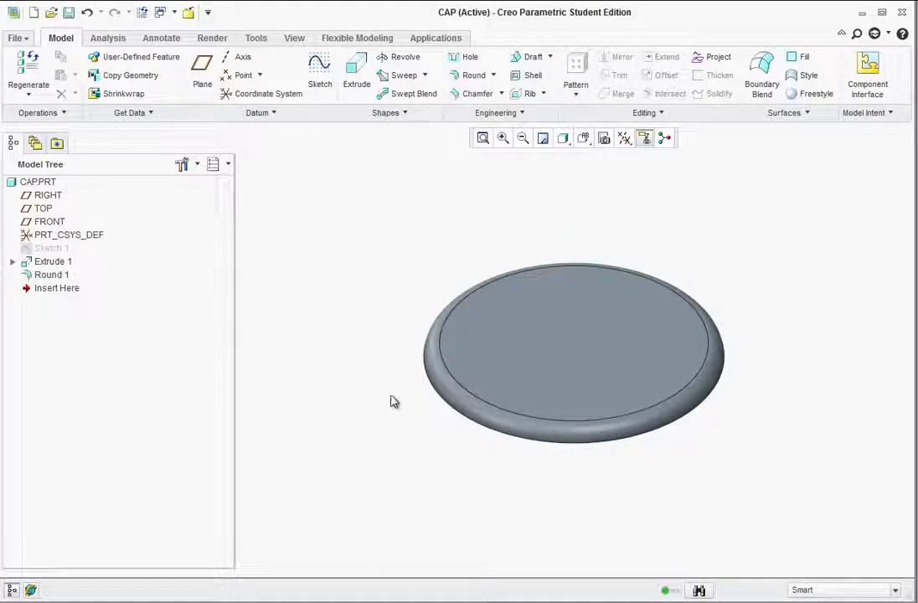
Step: Sketch a circle about 1.65 in diameter on the disc's flat underside, centred on the origin
mouse_move(391, 399)
middle_mouse_down()
mouse_move(426, 327)
mouse_move(412, 330)
mouse_move(500, 439)
middle_mouse_up()
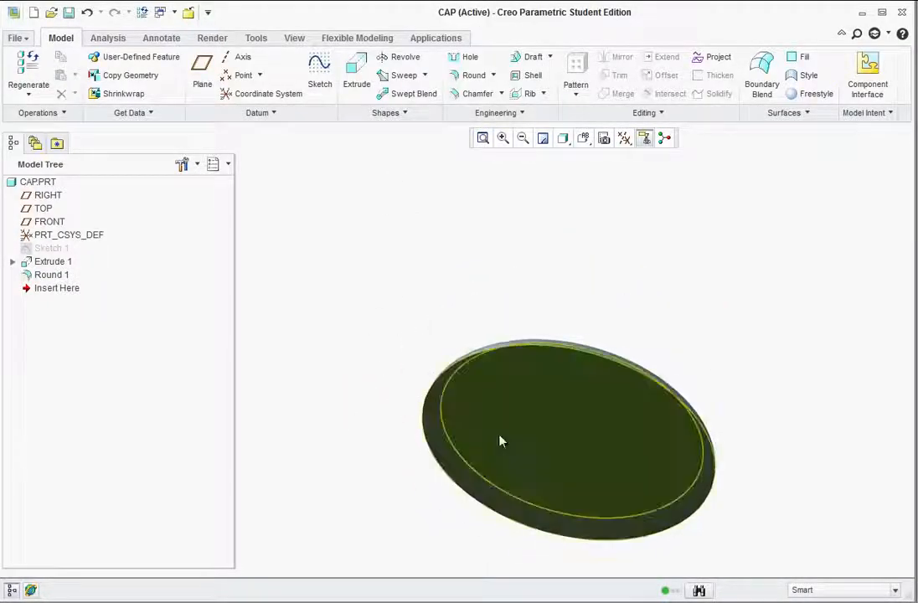
scroll(500, 439, "up", 2)
scroll(579, 484, "down", 4)
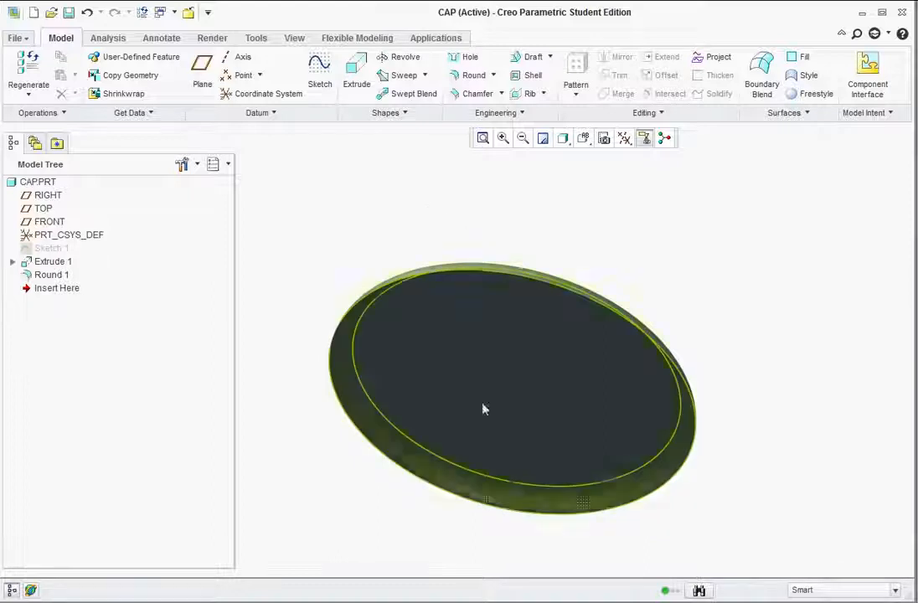
left_click(548, 401)
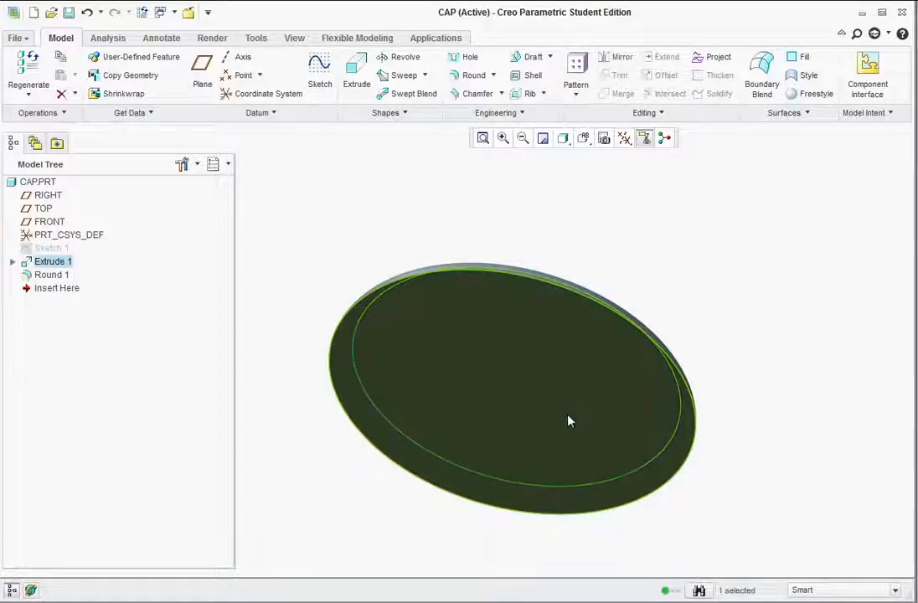
left_click(554, 368)
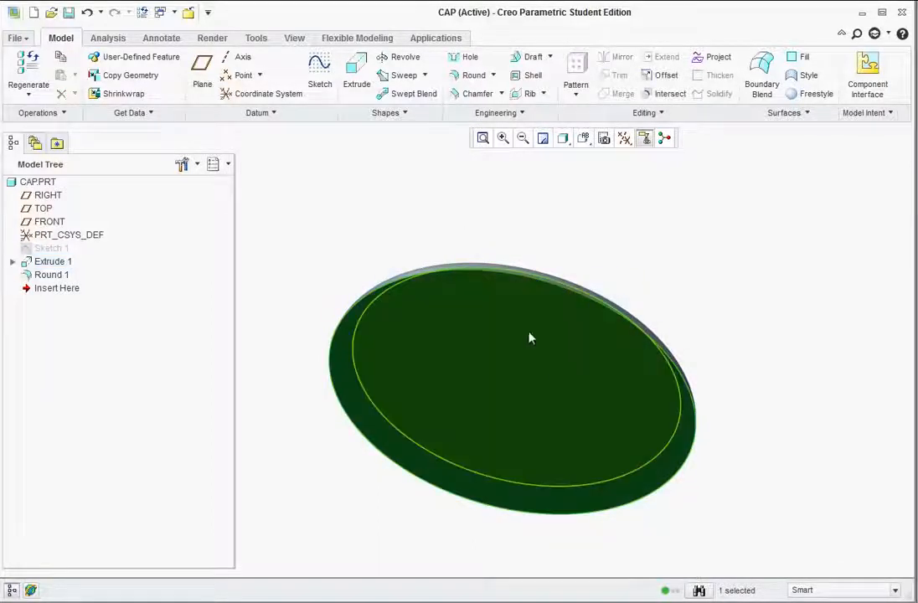
left_click(320, 71)
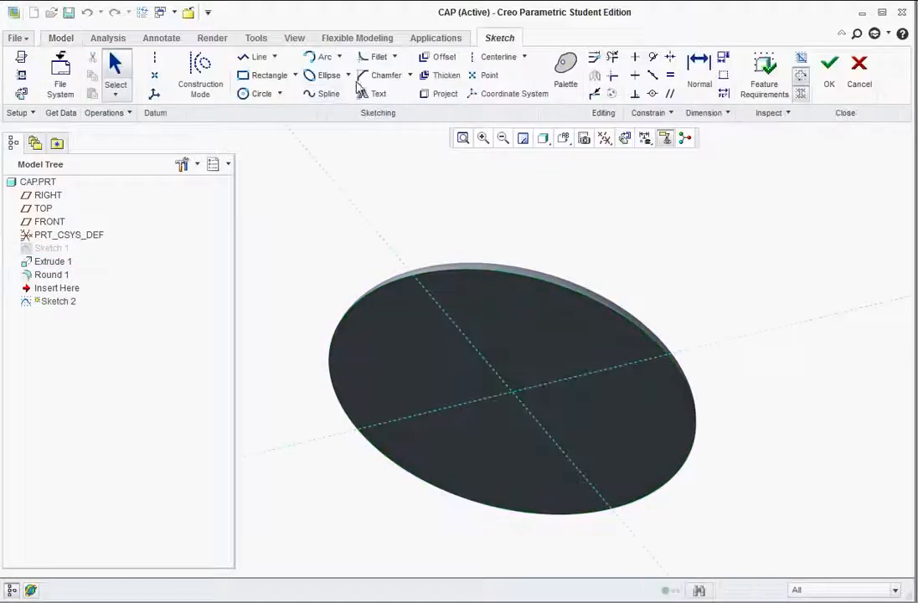
left_click(251, 93)
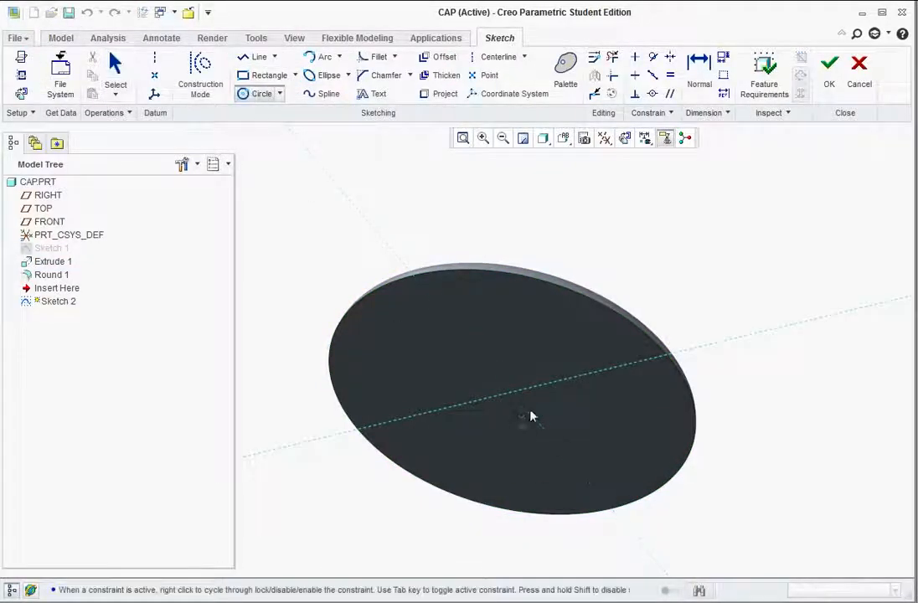
left_click(513, 391)
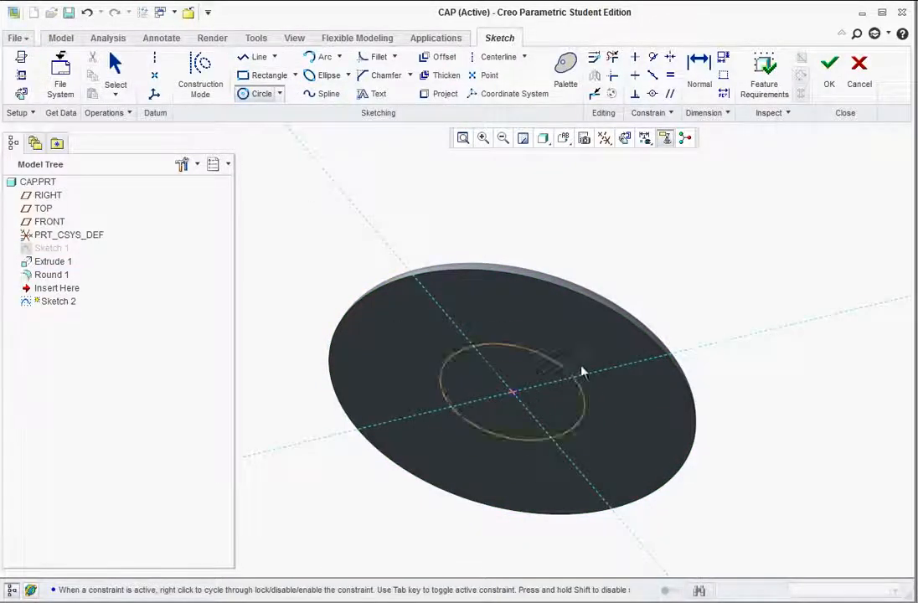
left_click(619, 338)
middle_click(285, 205)
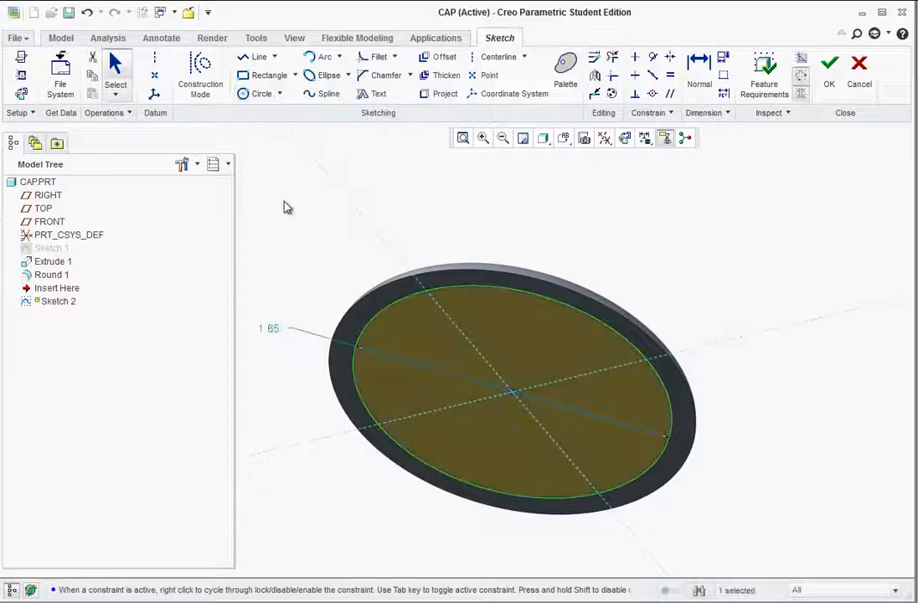
Step: Set the underside circle's diameter to 1.8 and finish the sketch
double_click(270, 327)
type("1")
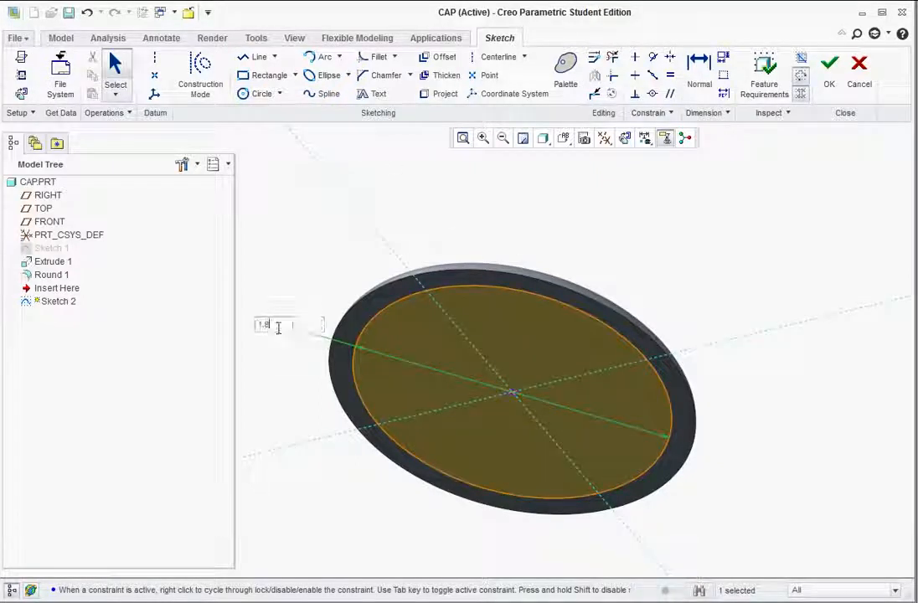
type(".8")
key("Return")
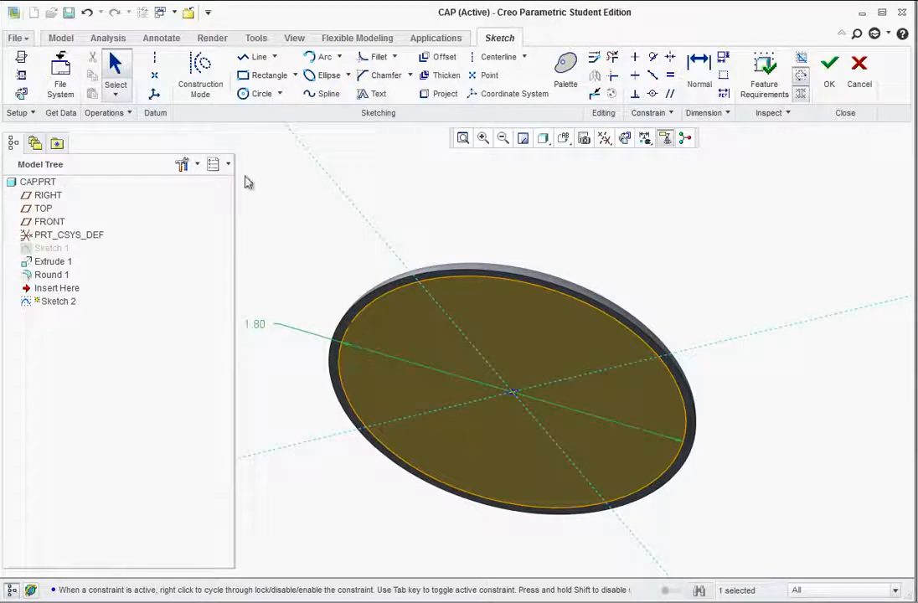
left_click(829, 71)
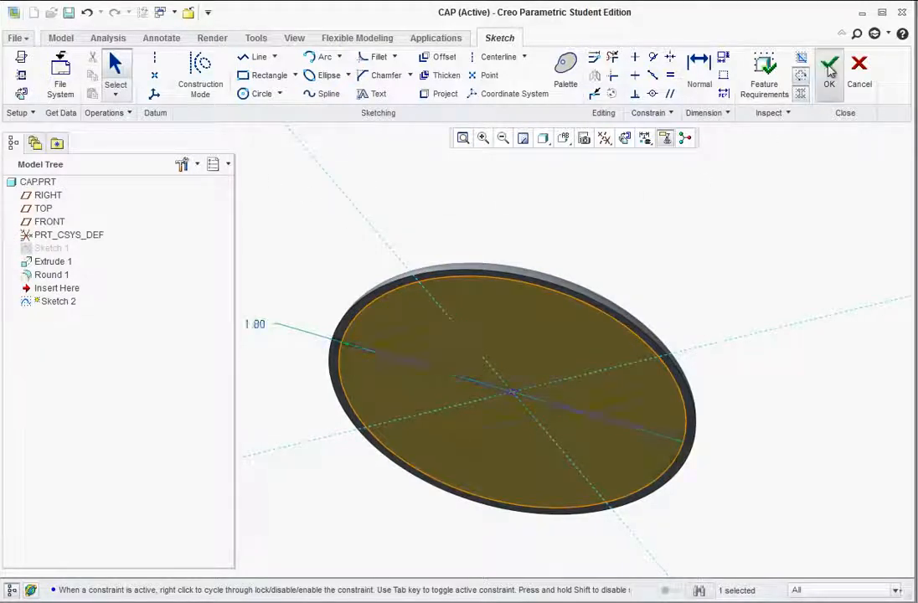
Step: Extrude the 1.8 circle 0.5 downward from the disc's underside as a solid
left_click(351, 70)
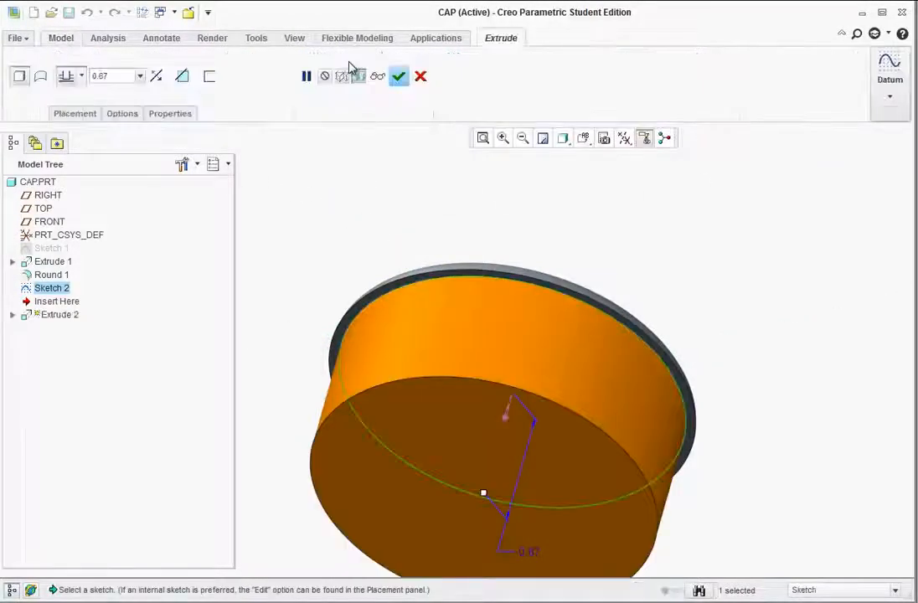
left_click_drag(124, 77, 46, 74)
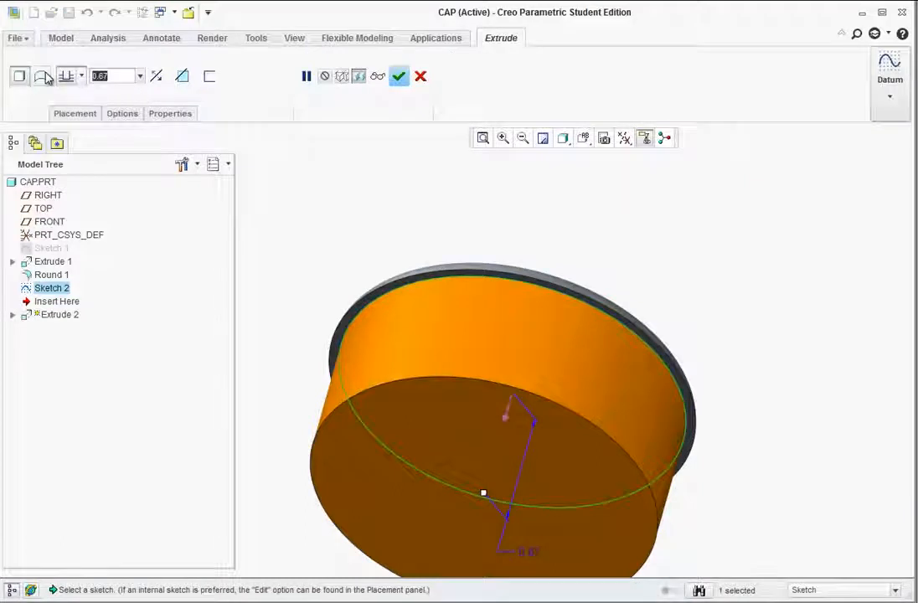
type("0.5")
key("Return")
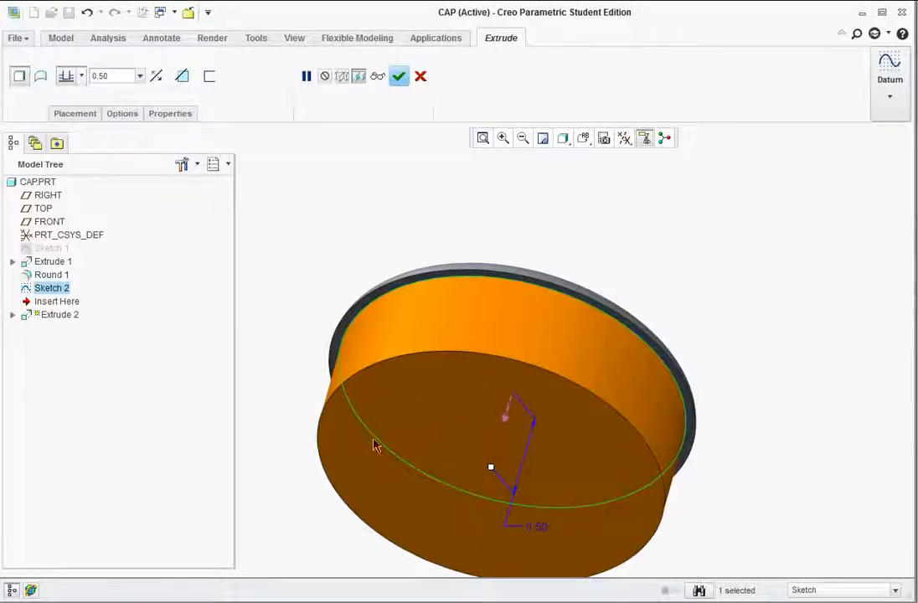
left_click(399, 76)
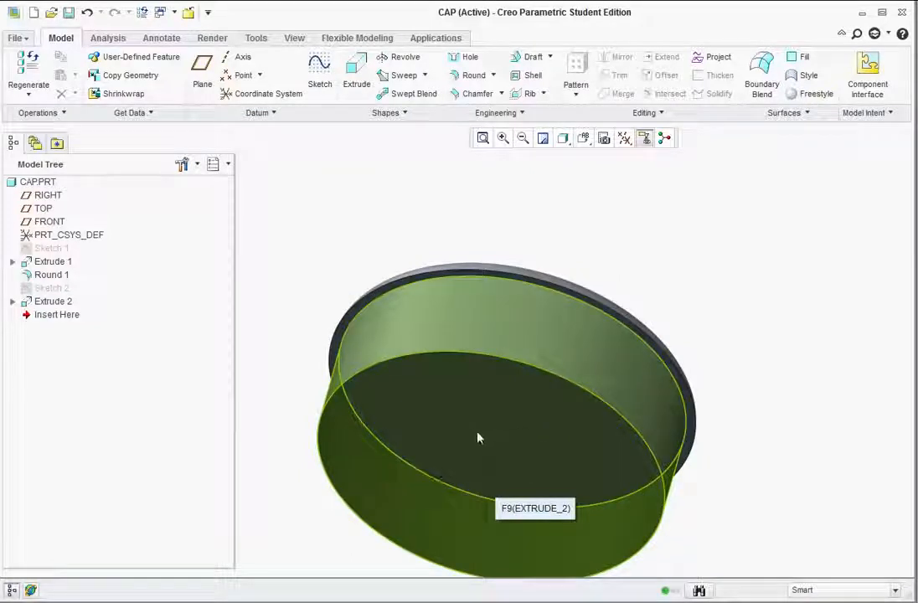
Step: Sketch a circle about 1.42 in diameter on the new cylinder's flat bottom face, centred on the origin
left_click(489, 448)
left_click(488, 448)
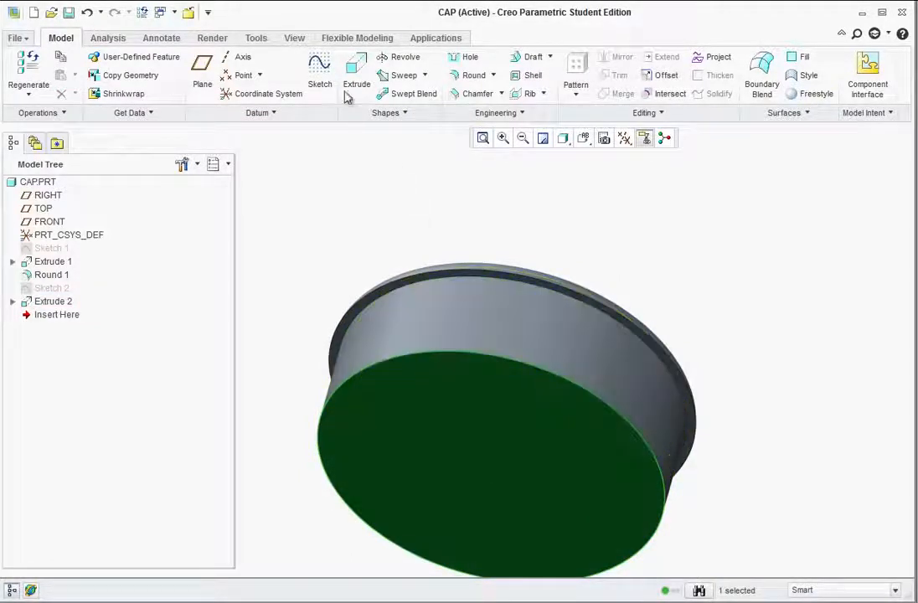
left_click(321, 68)
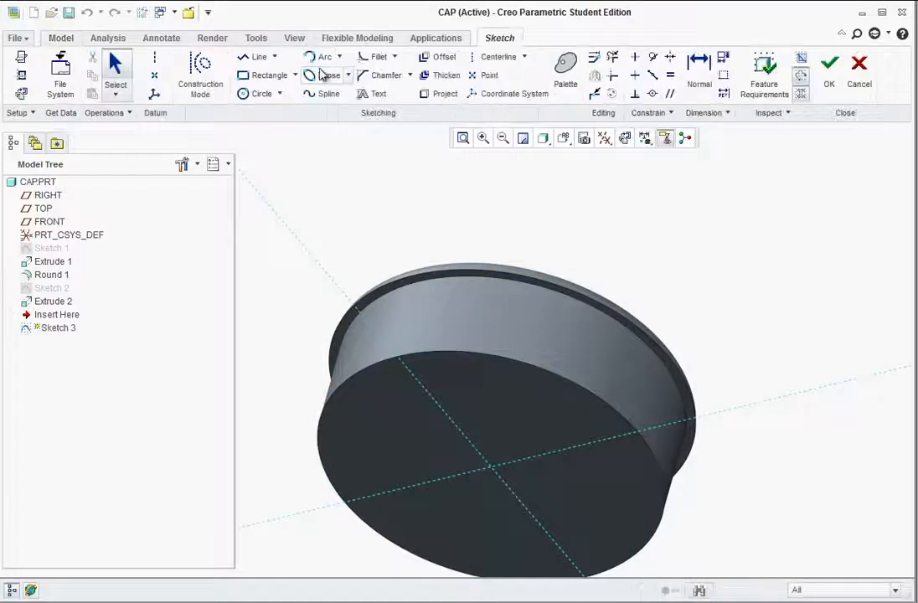
left_click(243, 93)
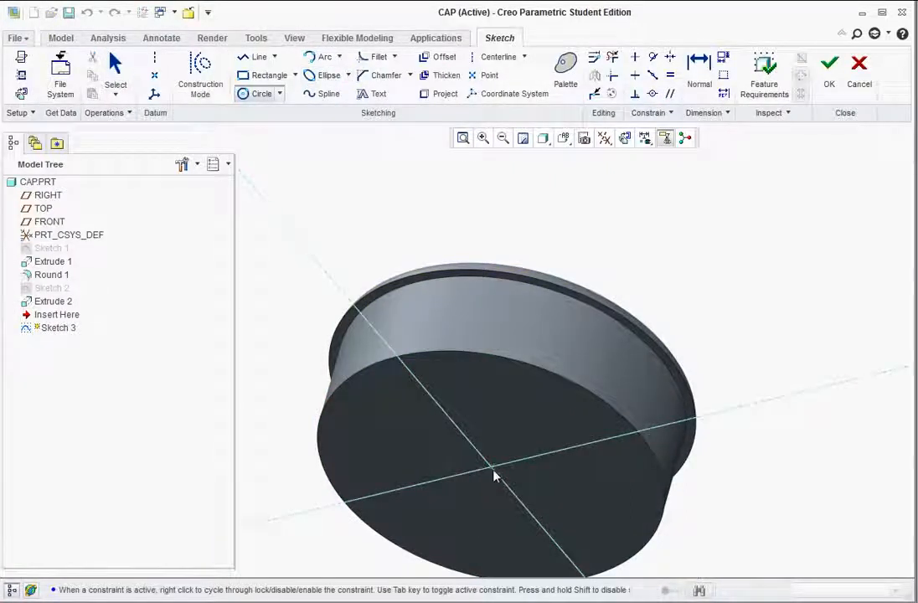
left_click(491, 466)
left_click(556, 409)
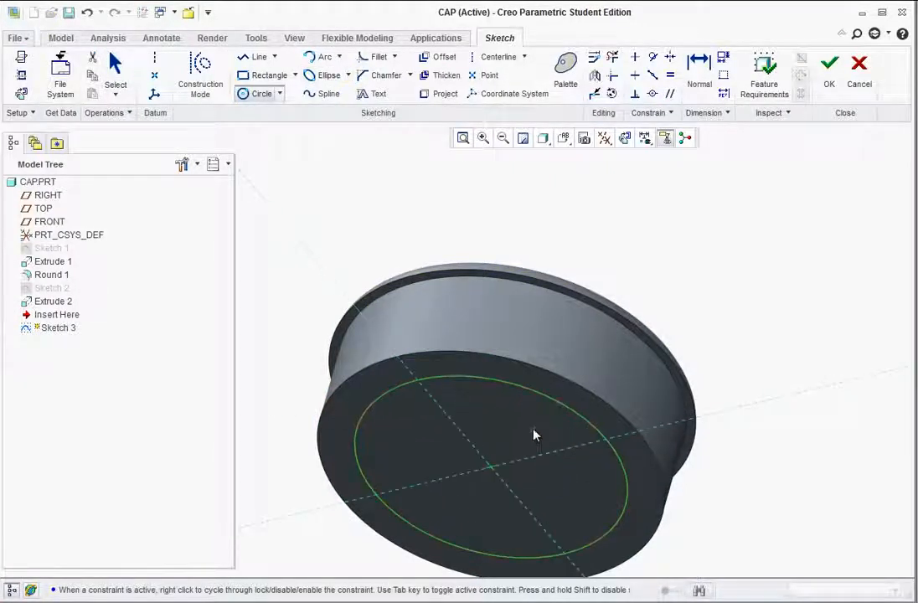
middle_click(536, 434)
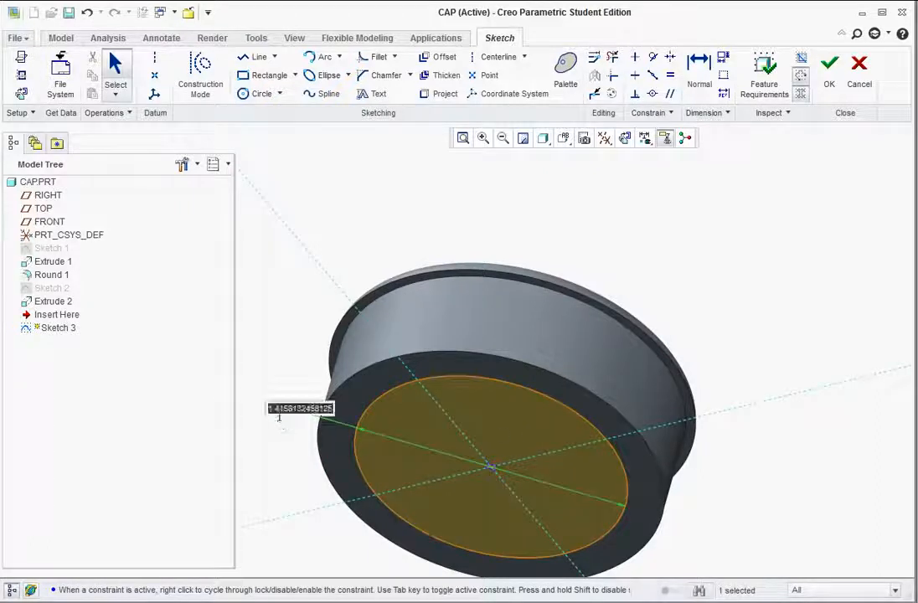
Step: Set the bottom-face circle's diameter to 1.5 and finish the sketch
type("1.8")
key("Return")
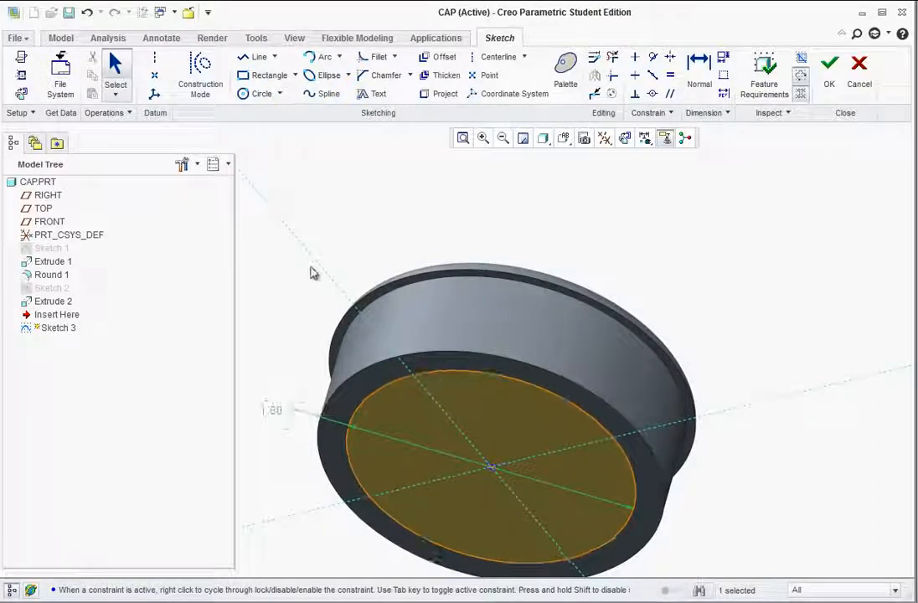
left_click(829, 67)
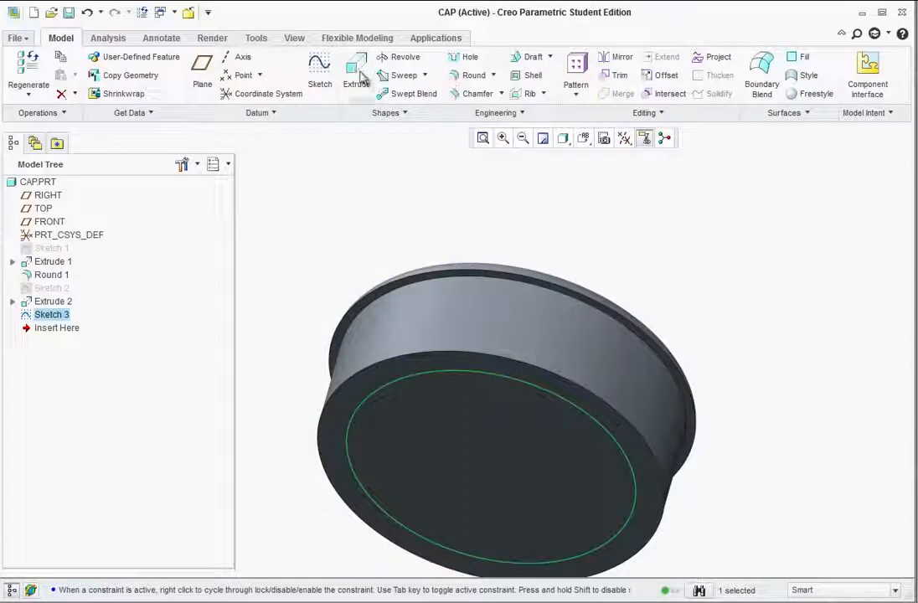
Step: Extrude the circle 0.40 into the cylinder with material removed to hollow out the cap
left_click(358, 75)
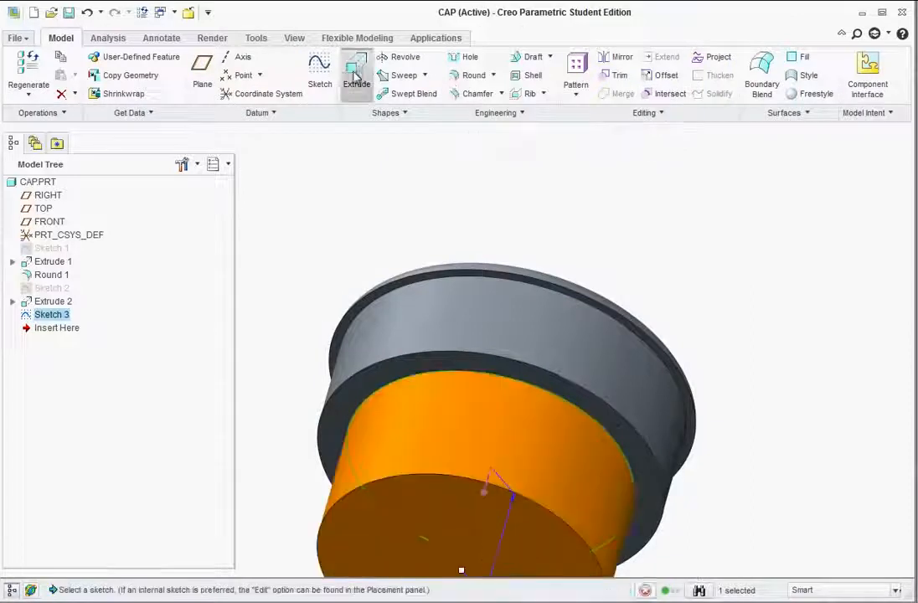
left_click(486, 497)
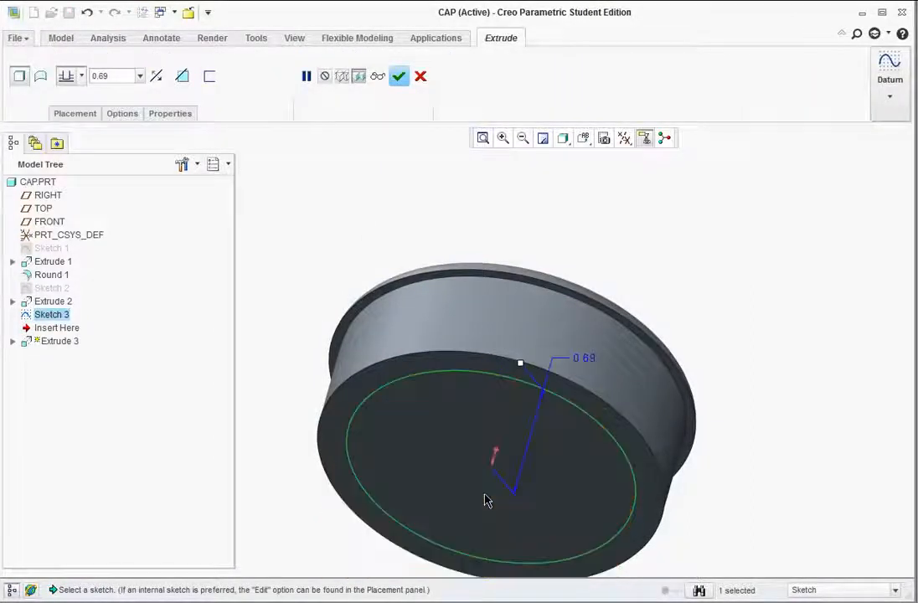
double_click(588, 362)
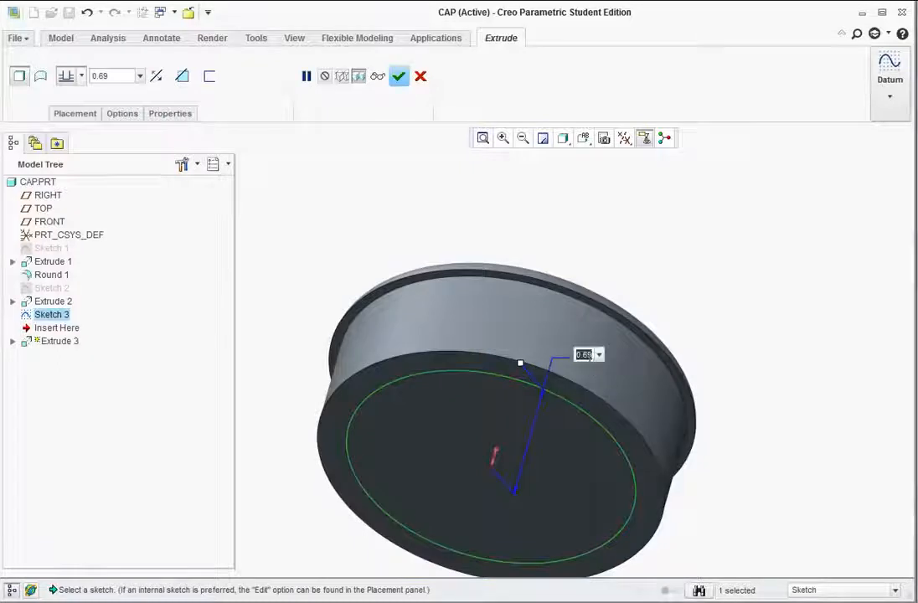
type("0.8")
key("Return")
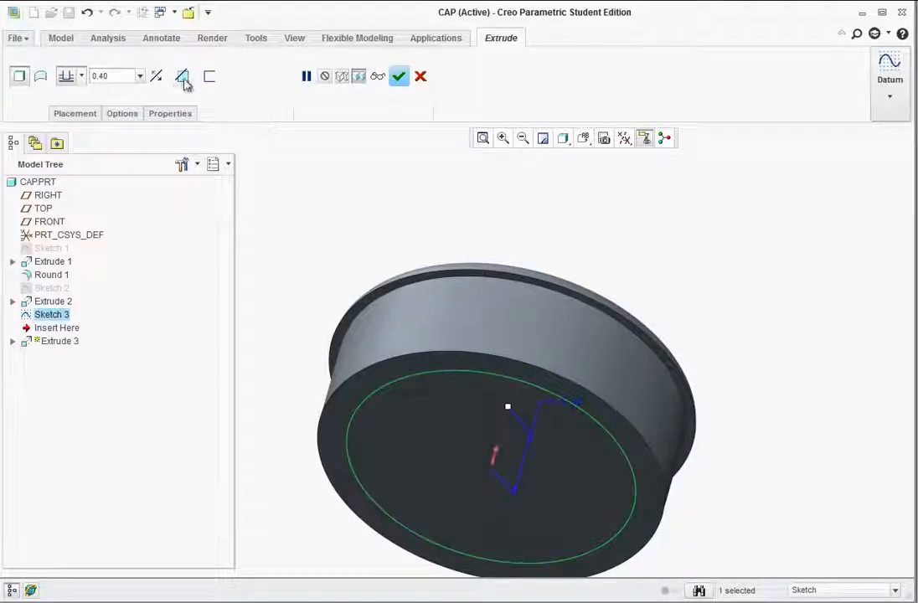
left_click(183, 77)
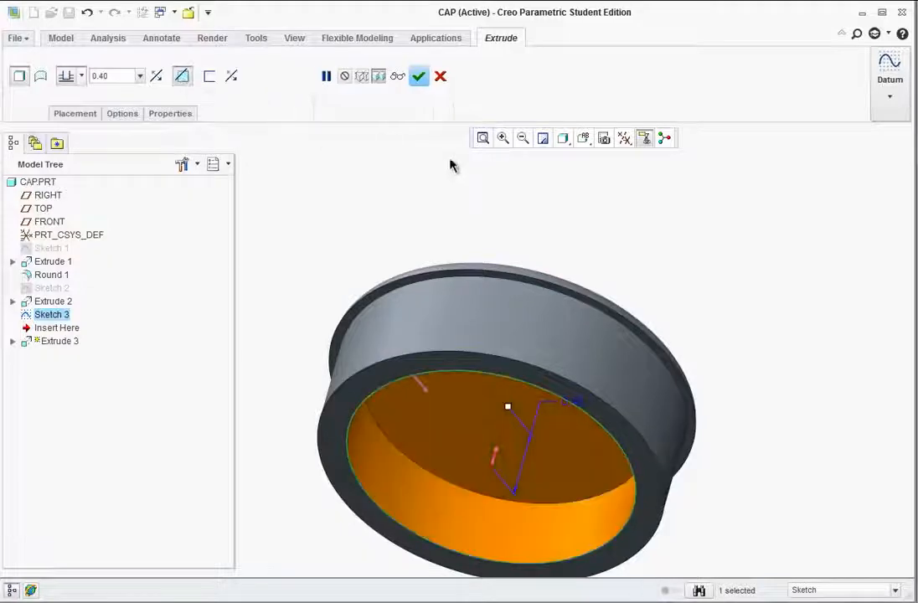
left_click(419, 77)
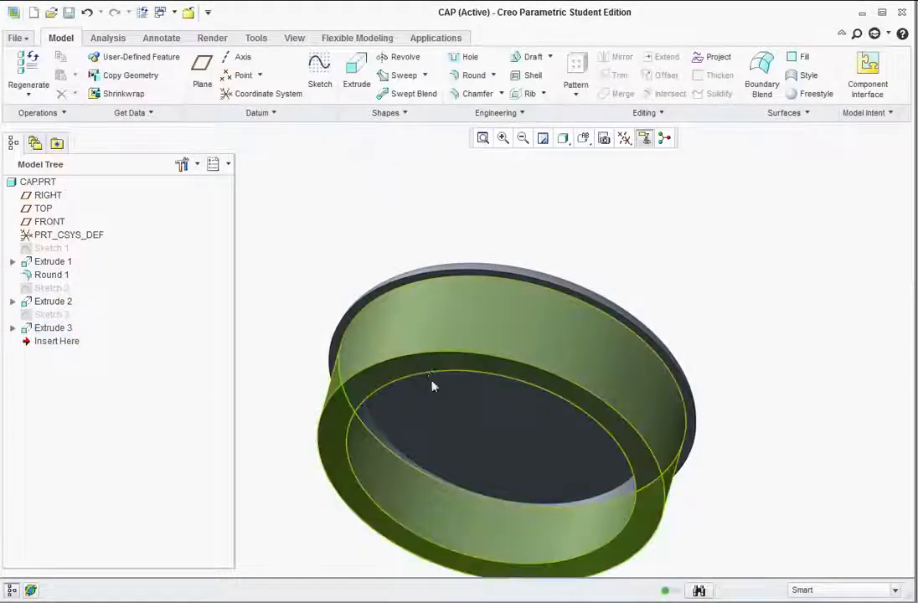
Step: Start a sketch on the cap's bottom rim face with the RIGHT plane as reference, viewed in the FRONT orientation
middle_click_drag(432, 383, 473, 456)
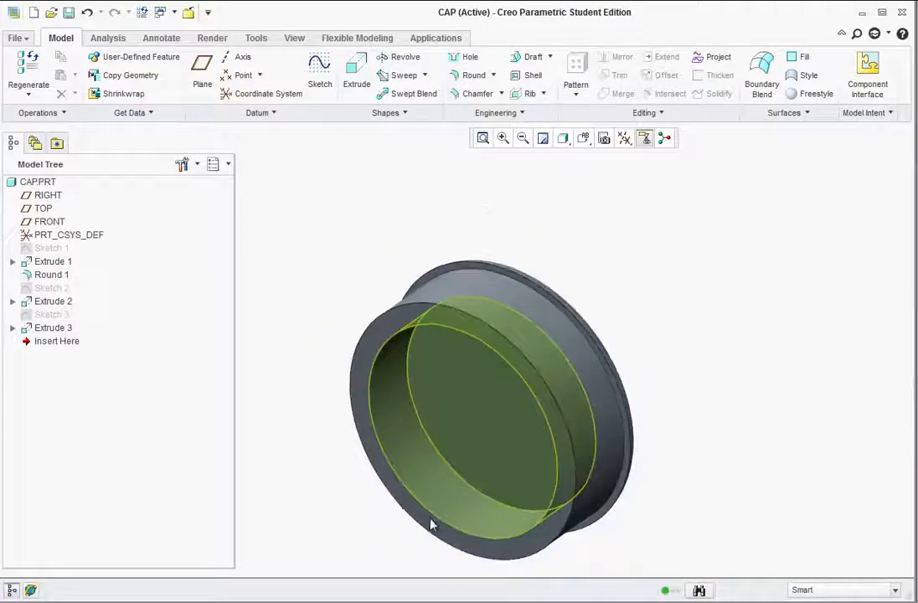
middle_click_drag(430, 523, 446, 248)
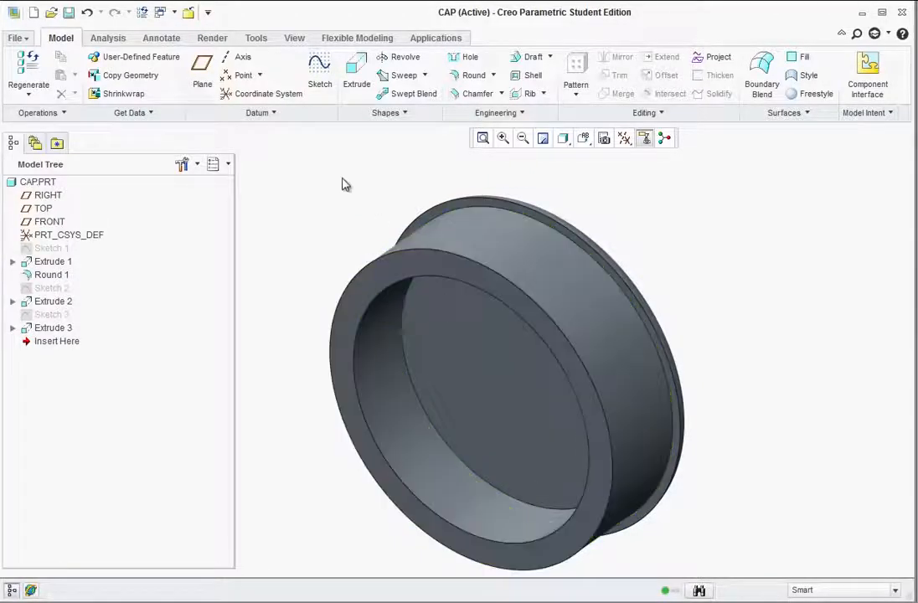
left_click(319, 74)
left_click(360, 250)
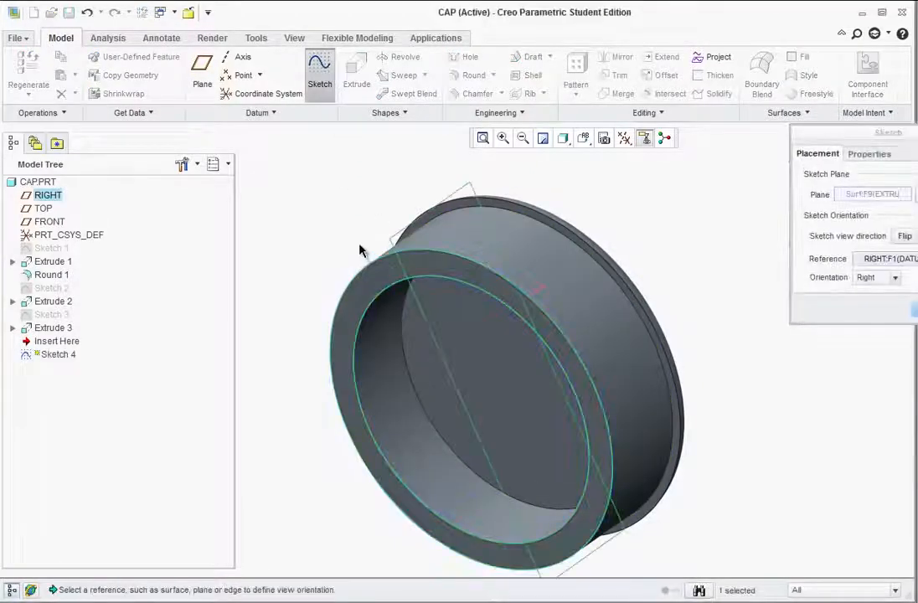
middle_click(360, 249)
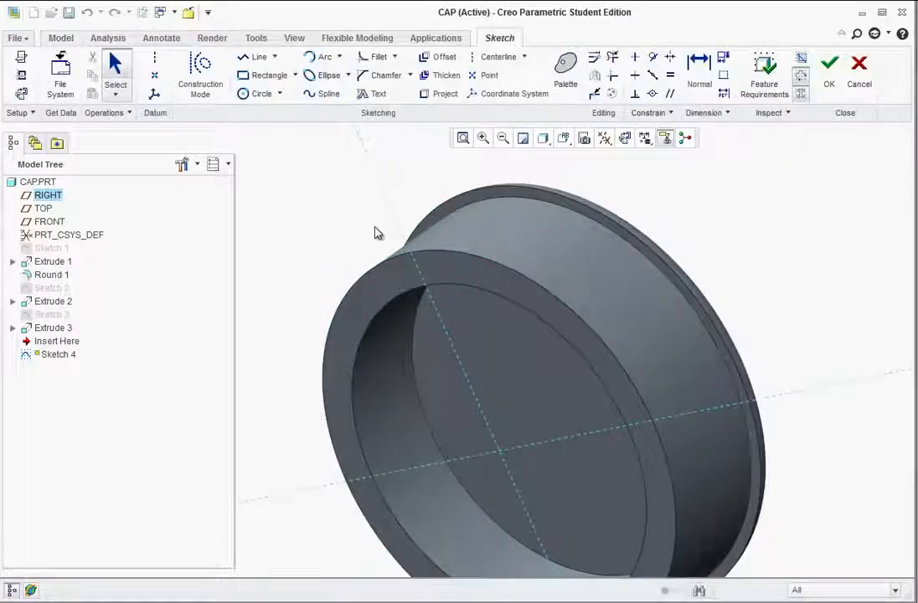
left_click(563, 138)
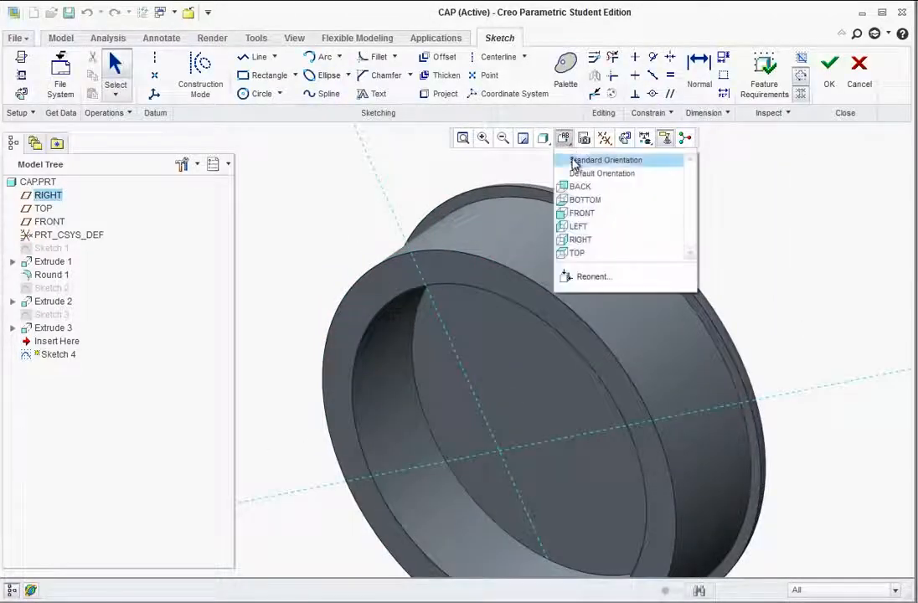
left_click(579, 212)
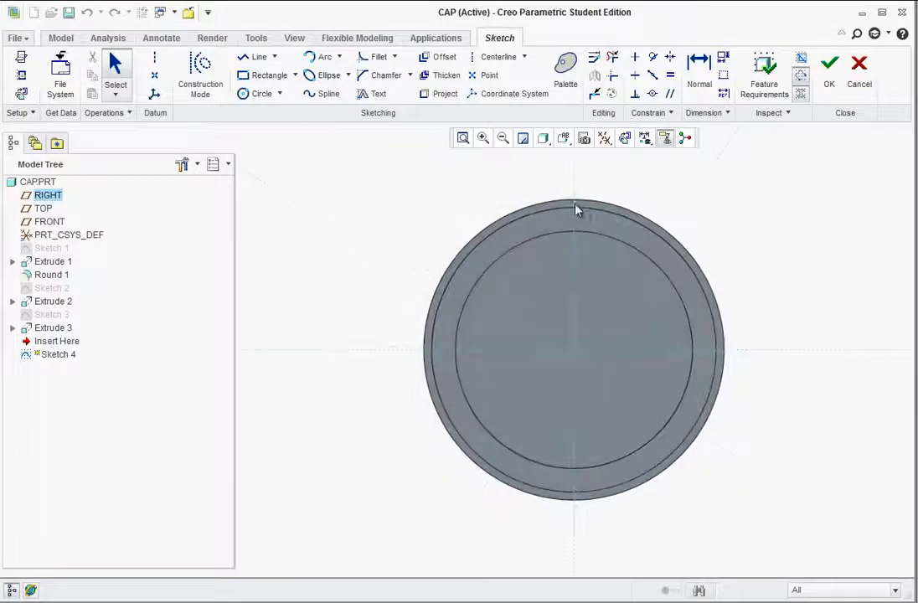
scroll(586, 213, "down", 3)
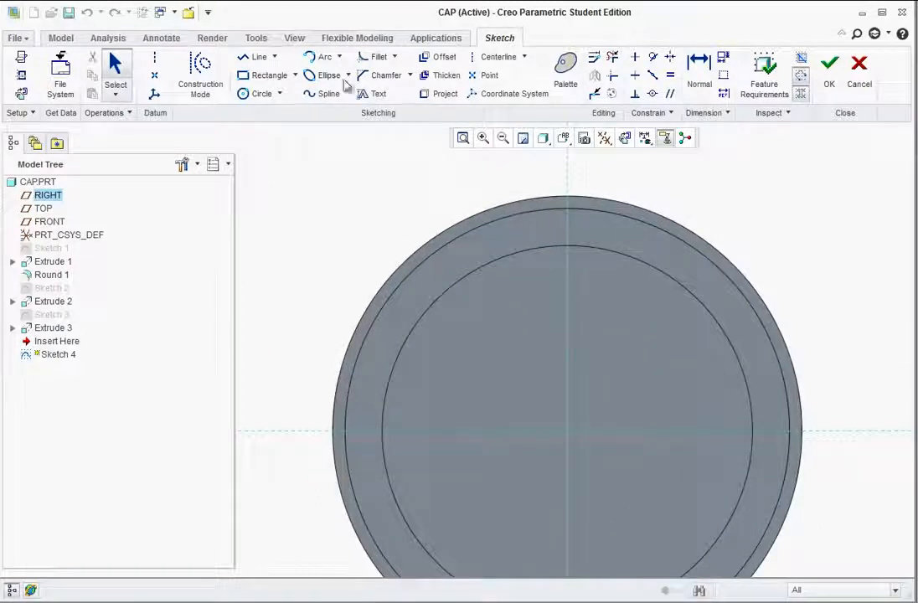
left_click(254, 93)
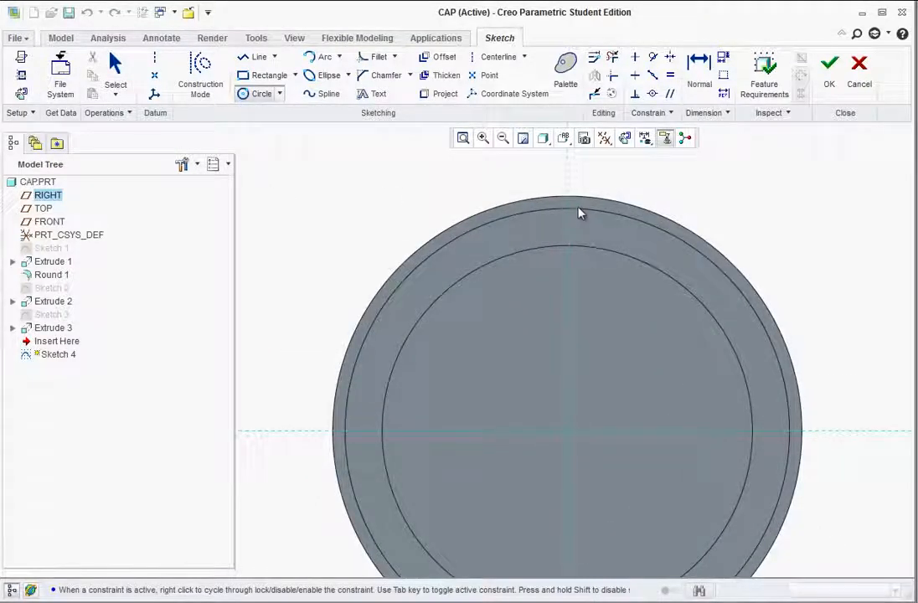
scroll(575, 212, "down", 4)
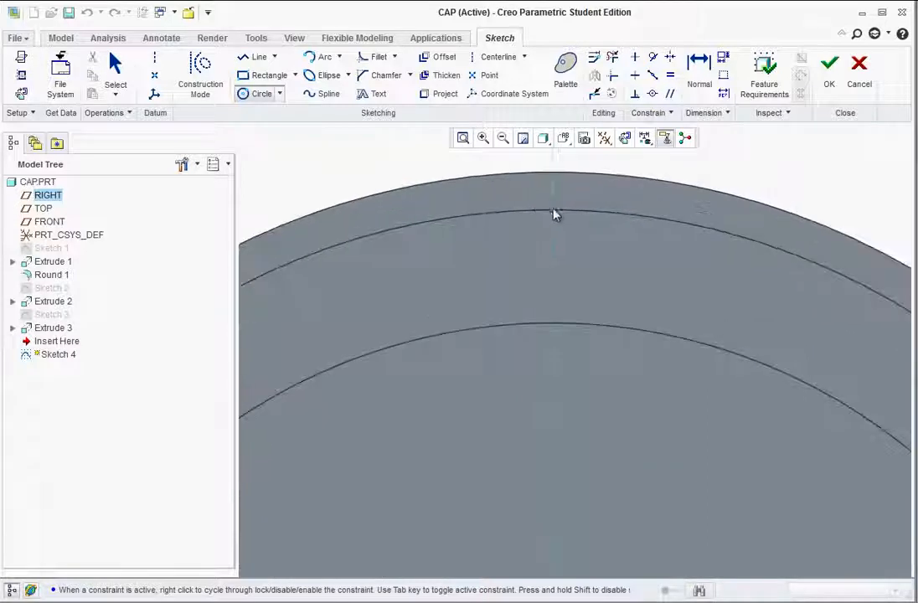
middle_click(597, 271)
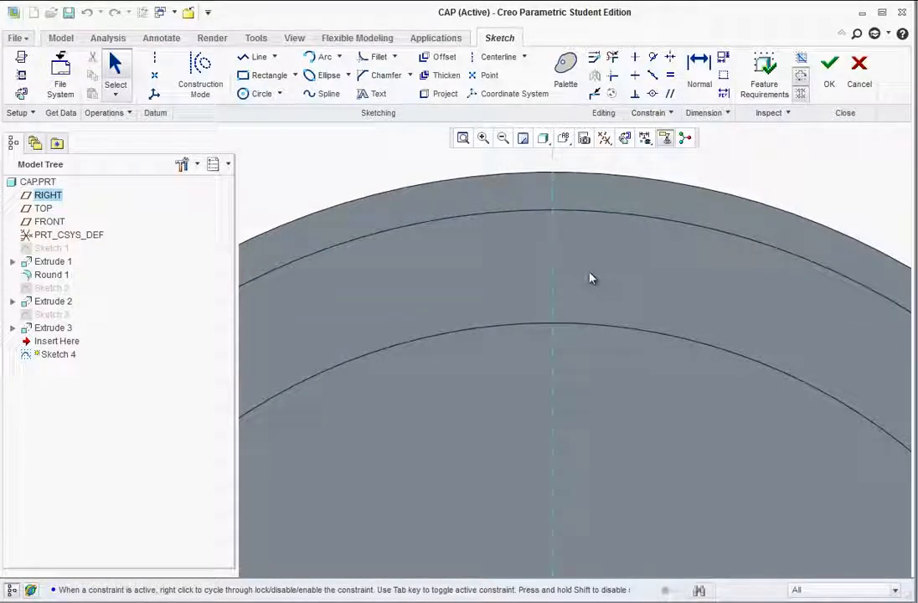
Step: Add the cylinder's outer surface and the disc's outer round edge as sketch references
left_click(24, 78)
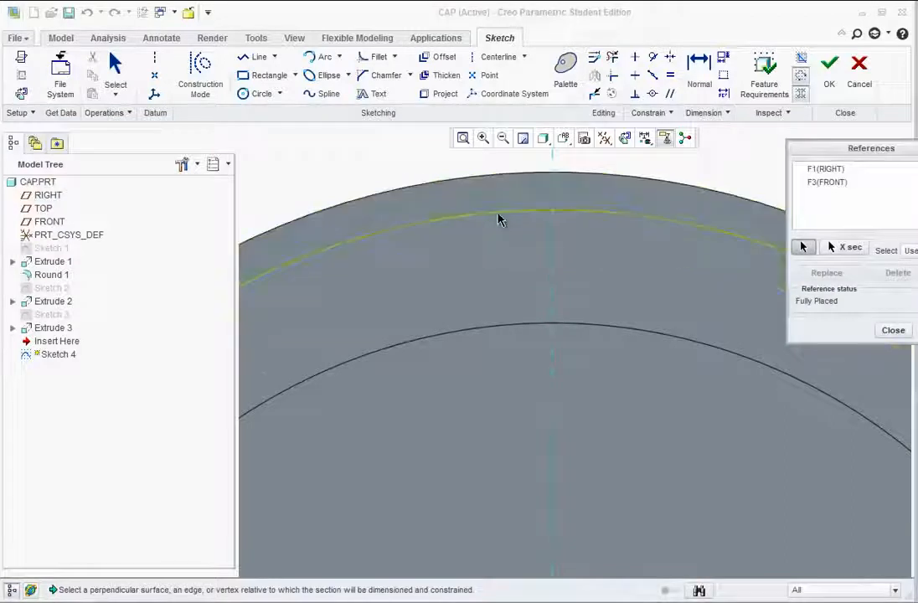
left_click(511, 177)
left_click(507, 176)
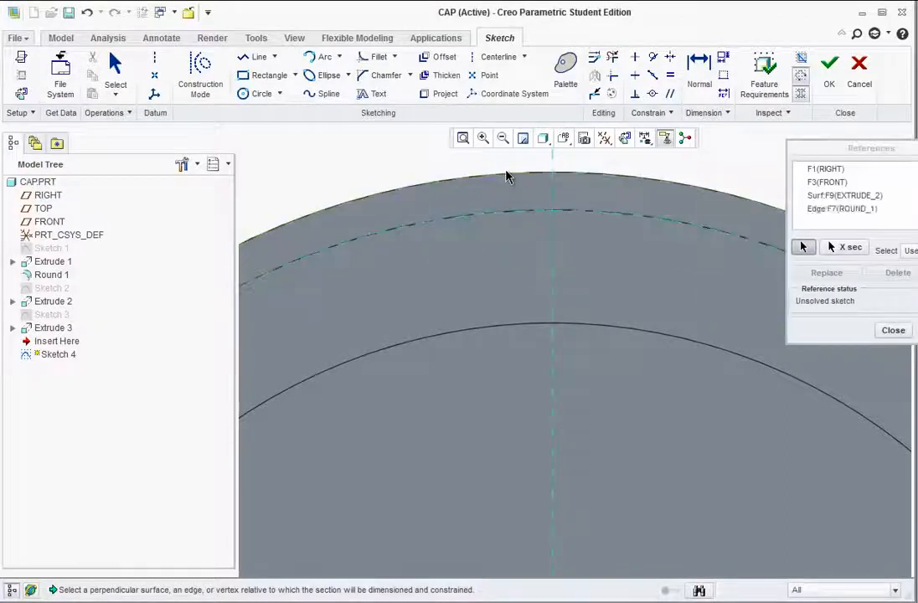
left_click(892, 332)
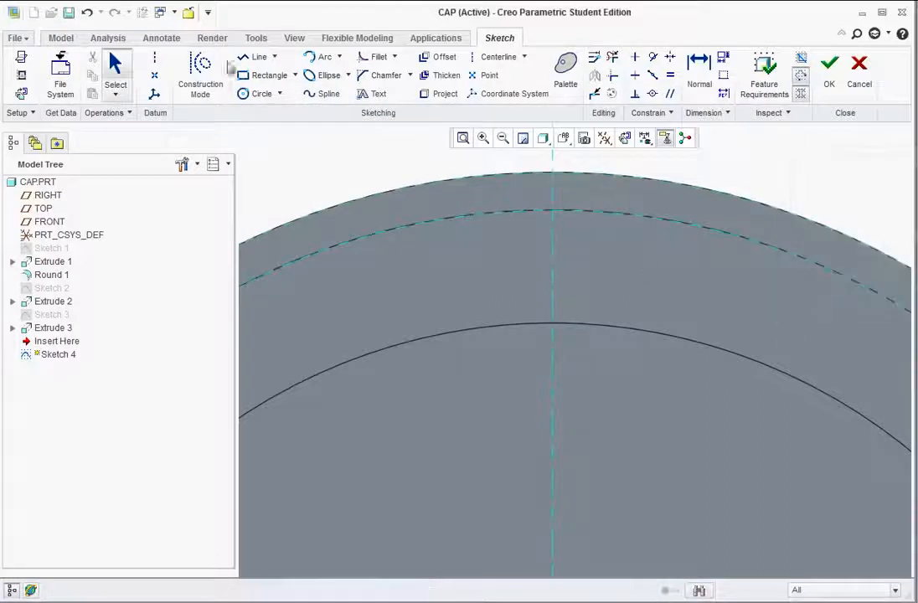
Step: Sketch a circle centered where the vertical reference meets the cylinder's edge, tangent to the disc's outer edge, and finish the sketch
left_click(253, 93)
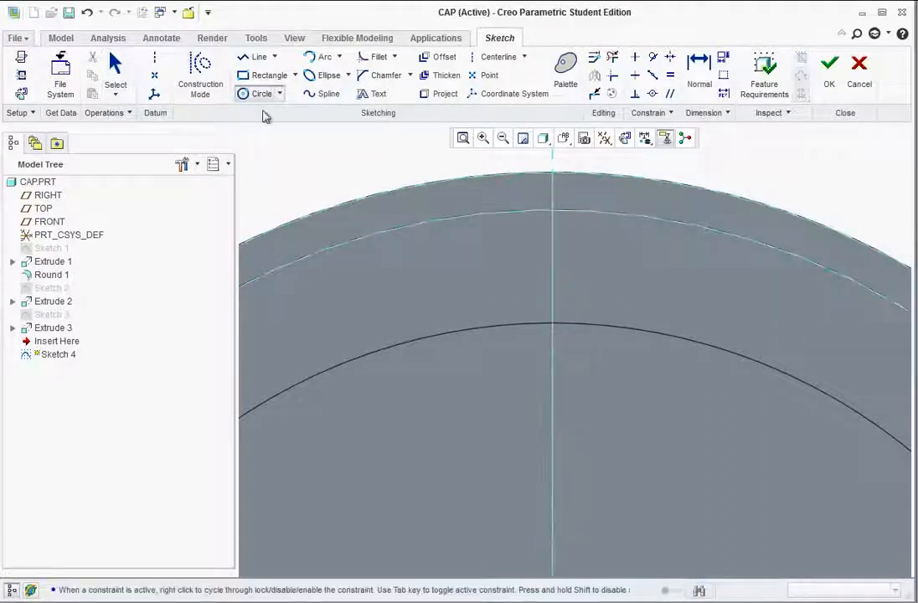
left_click(551, 211)
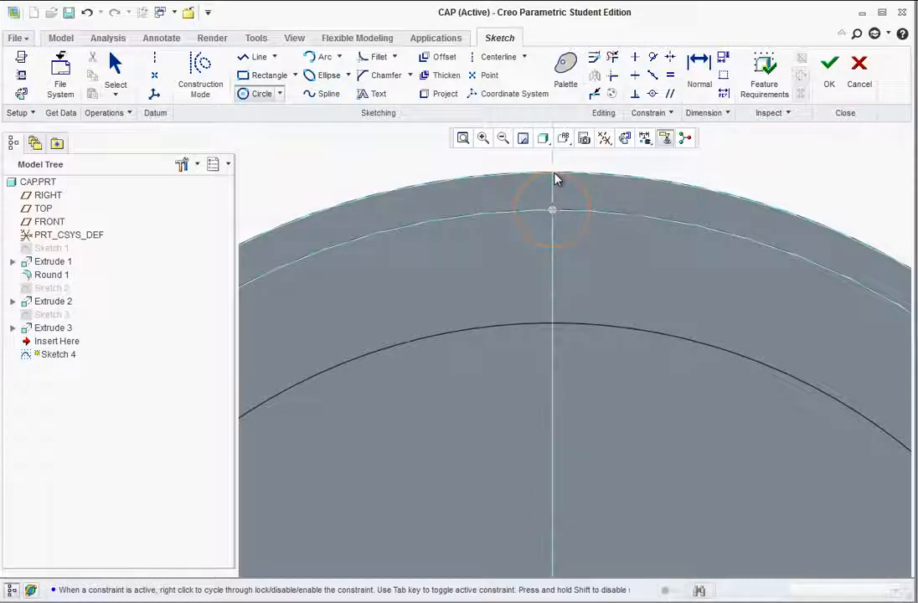
left_click(554, 173)
middle_click(652, 244)
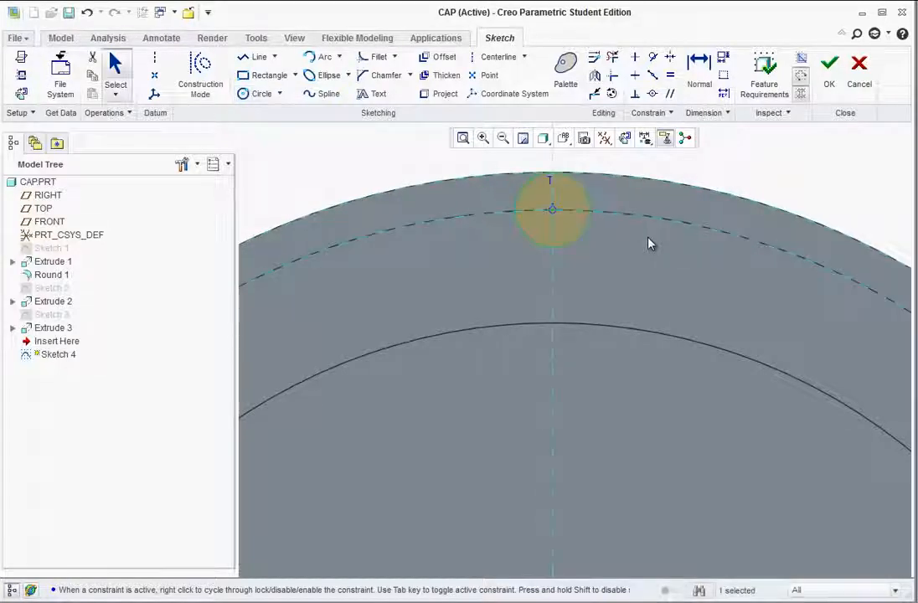
middle_click_drag(649, 243, 605, 273)
scroll(606, 270, "up", 8)
scroll(672, 229, "down", 2)
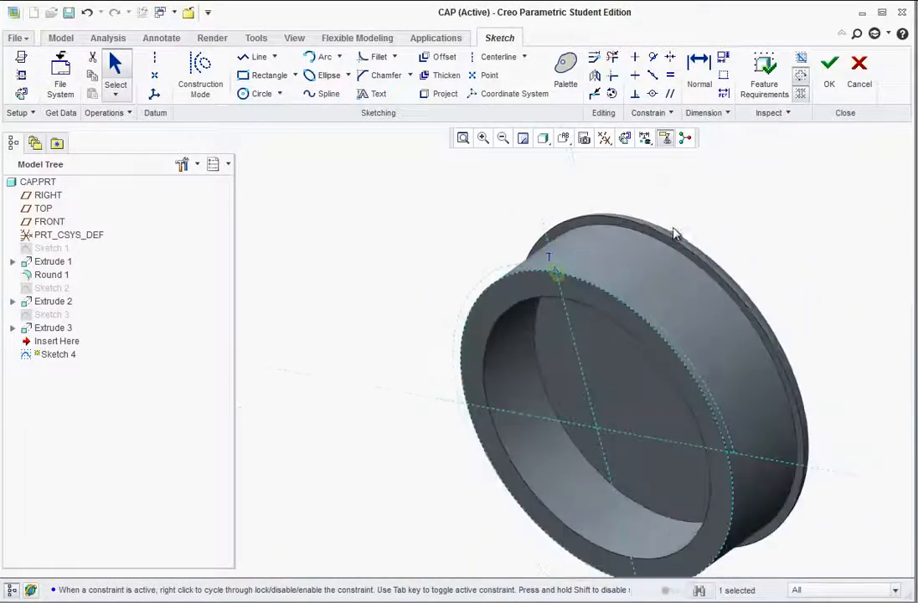
scroll(637, 221, "down", 2)
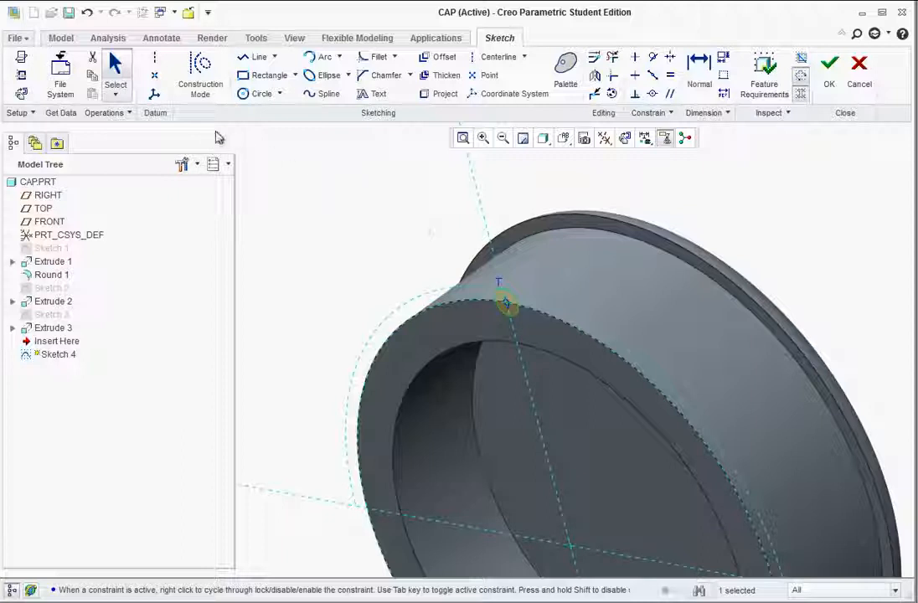
left_click(829, 71)
Step: Extrude the small circle along the cap's outer wall with the depth set to the next surface, forming a single grip ridge
left_click(356, 71)
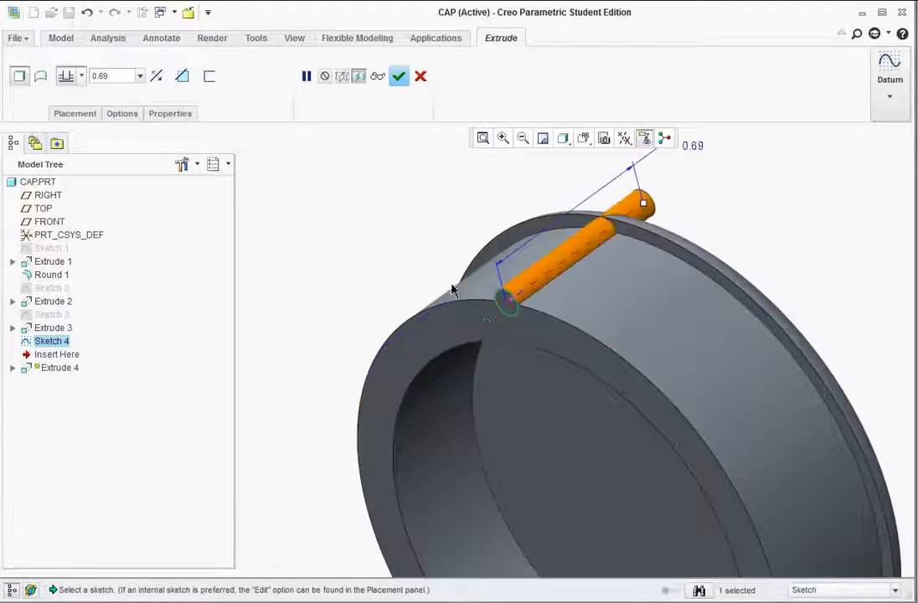
left_click(82, 76)
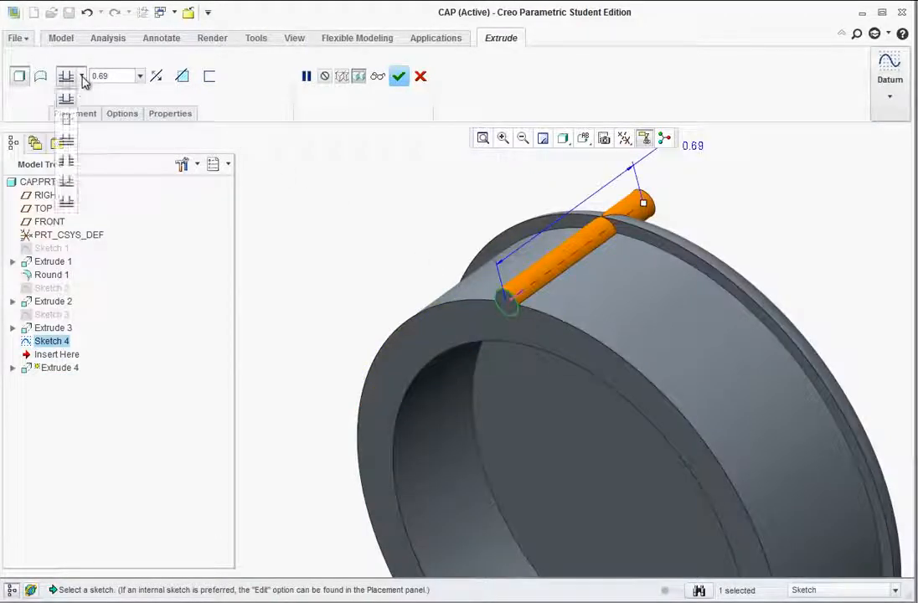
left_click(70, 144)
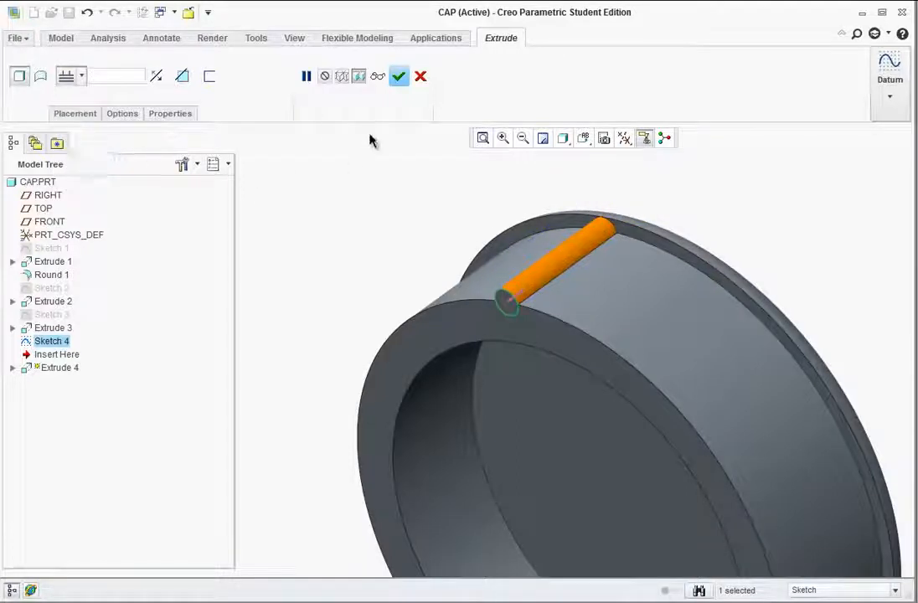
left_click(399, 76)
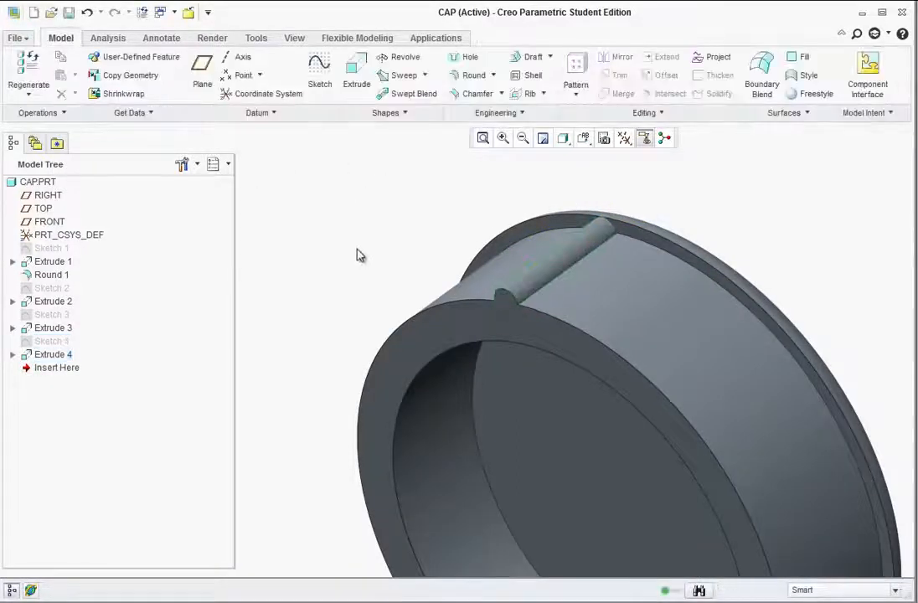
Step: Turn on the axis display for the cap
mouse_move(358, 255)
middle_mouse_down()
mouse_move(356, 264)
mouse_move(353, 250)
middle_mouse_up()
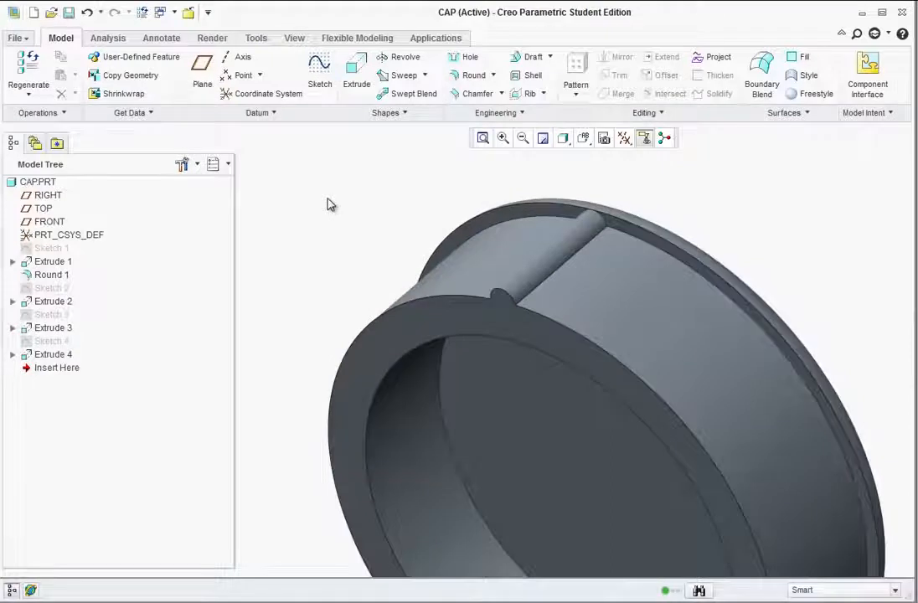
scroll(335, 208, "down", 2)
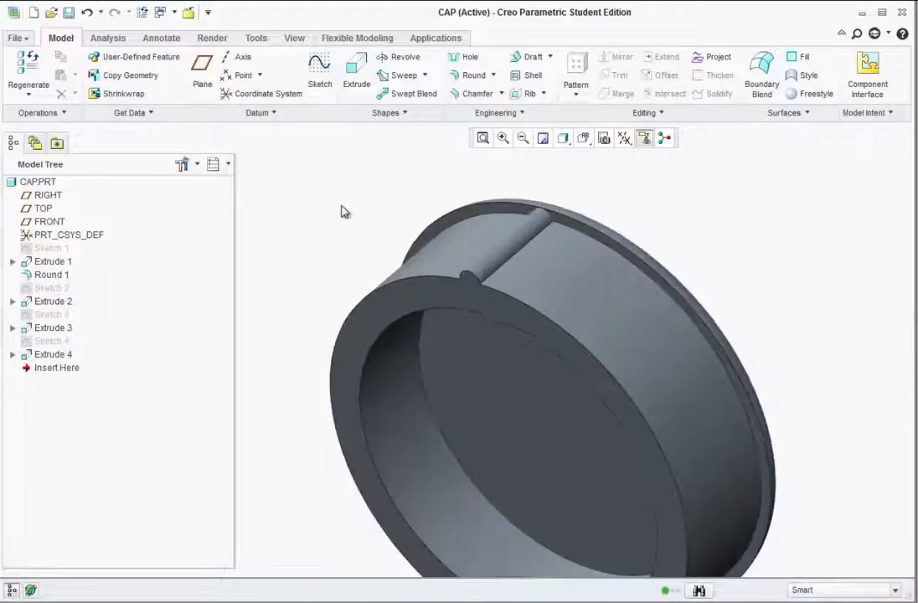
left_click(629, 144)
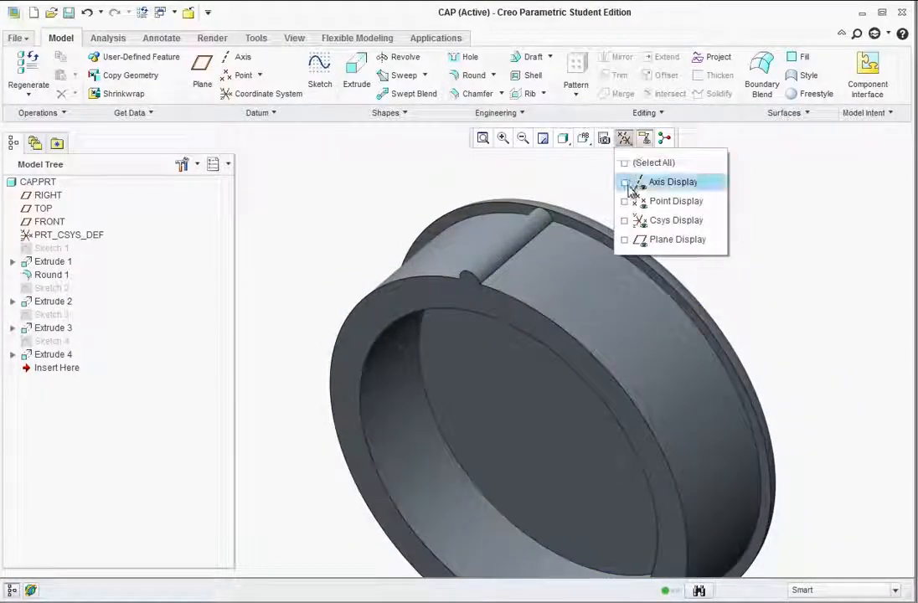
left_click(628, 183)
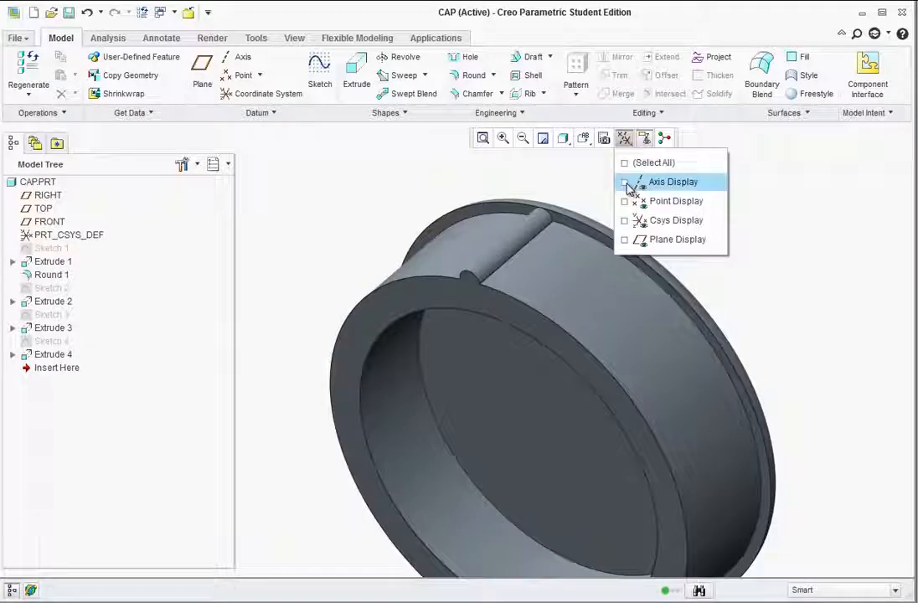
left_click(366, 212)
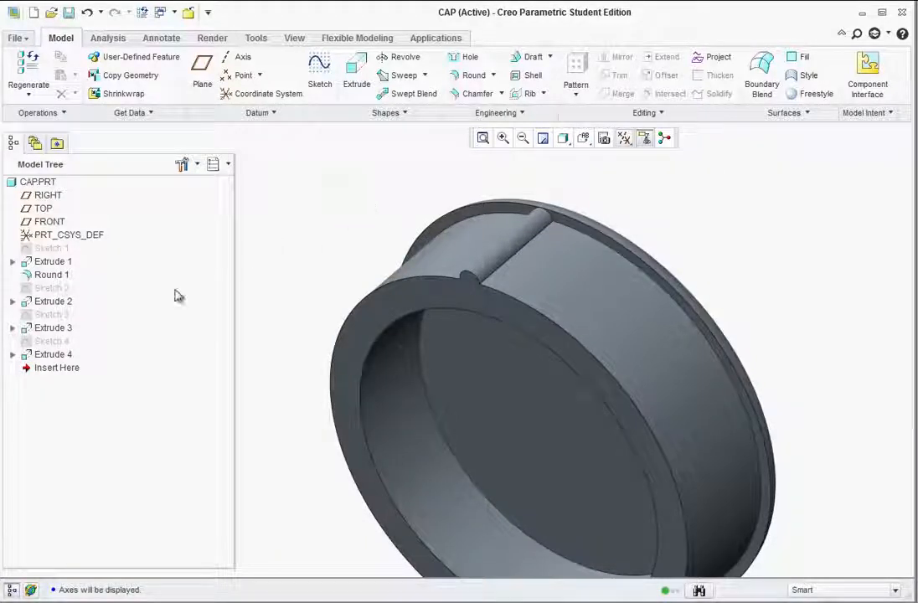
Step: Start an Axis pattern of the grip ridge extrusion about the cap's central axis and try to hide the axes
left_click(56, 354)
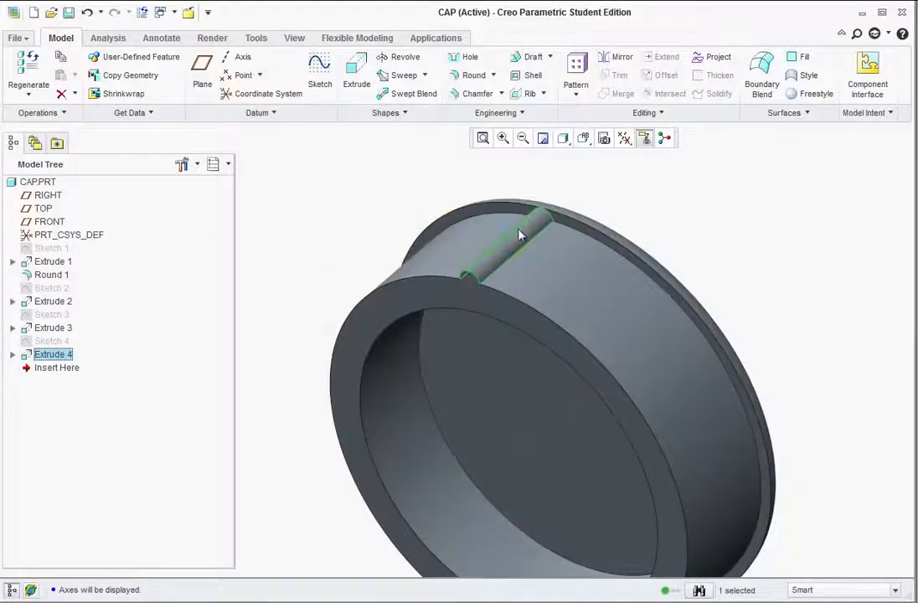
left_click(580, 74)
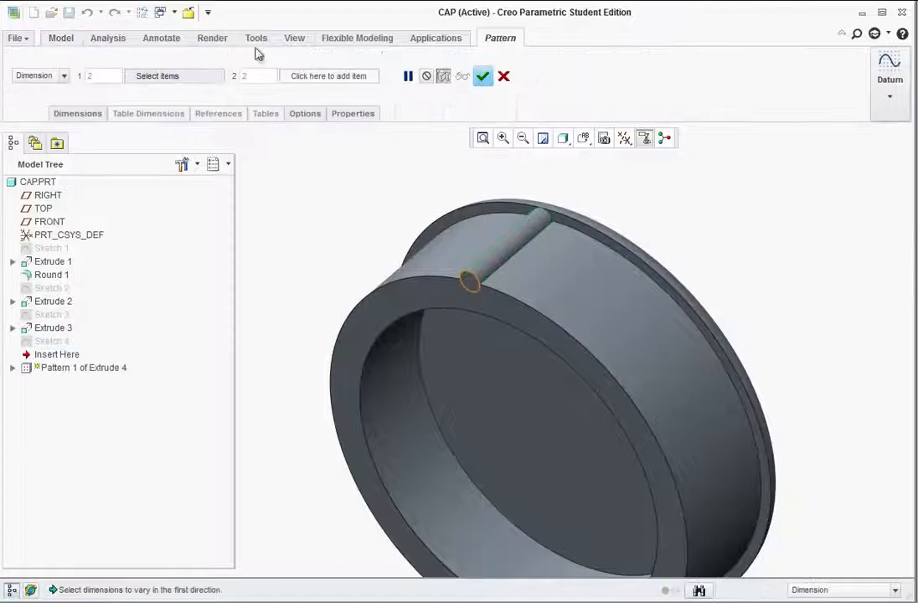
left_click(65, 76)
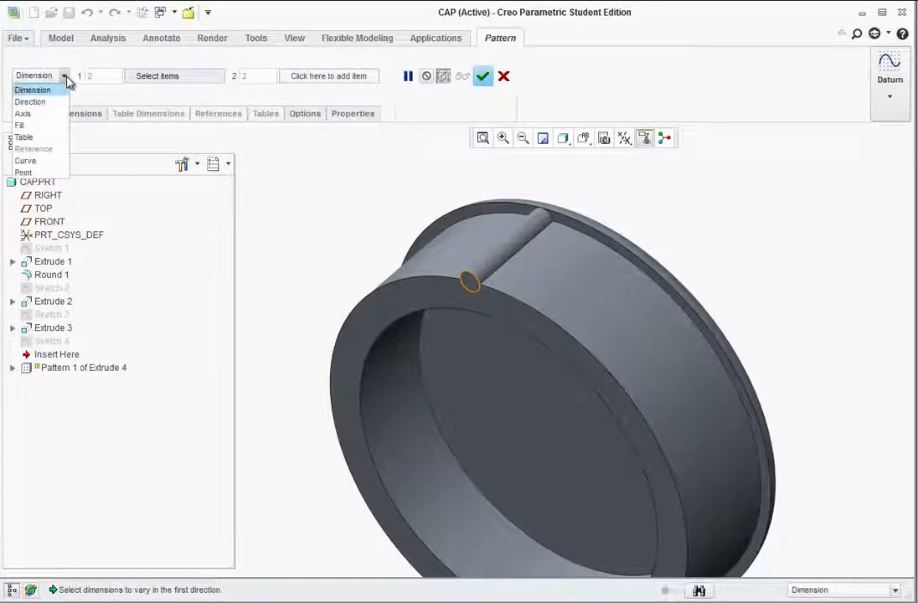
left_click(39, 113)
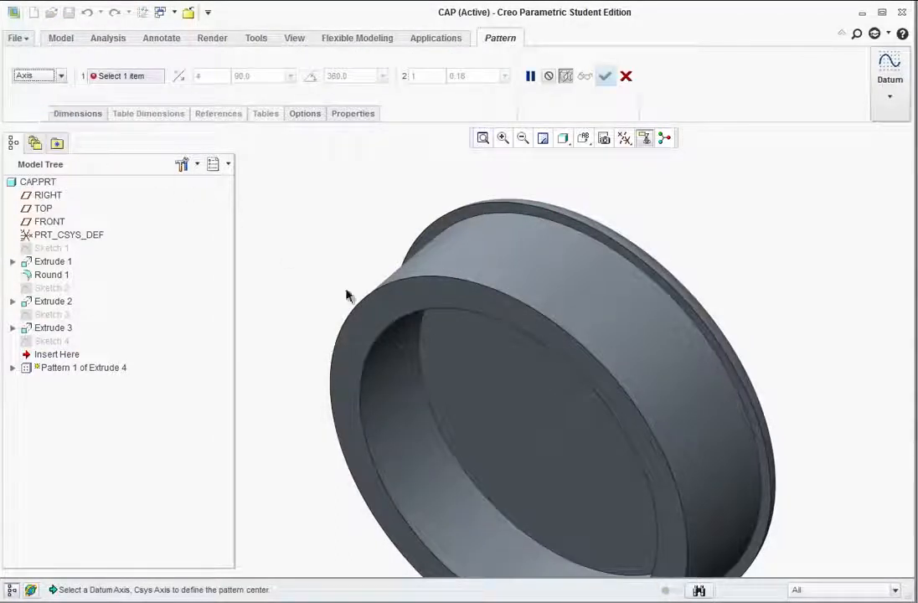
left_click(540, 446)
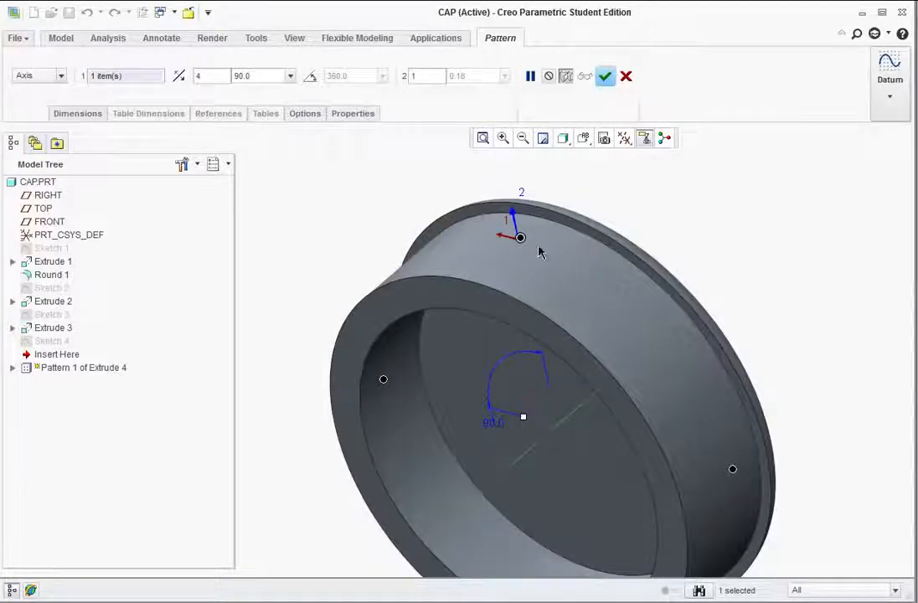
left_click(628, 144)
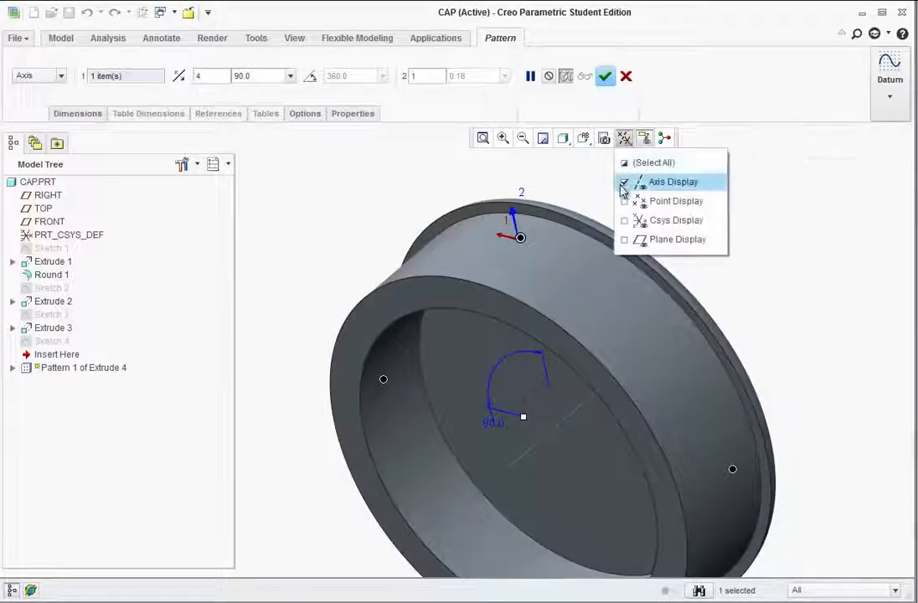
left_click(621, 185)
left_click(402, 148)
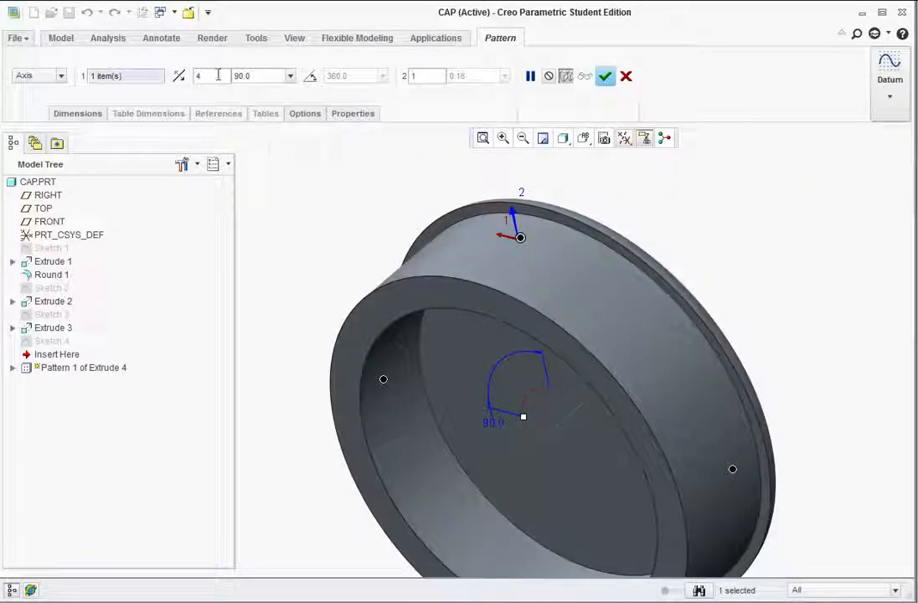
Step: Set the pattern to 50 members spaced at 360/50 degrees and complete it around the cap
type("50")
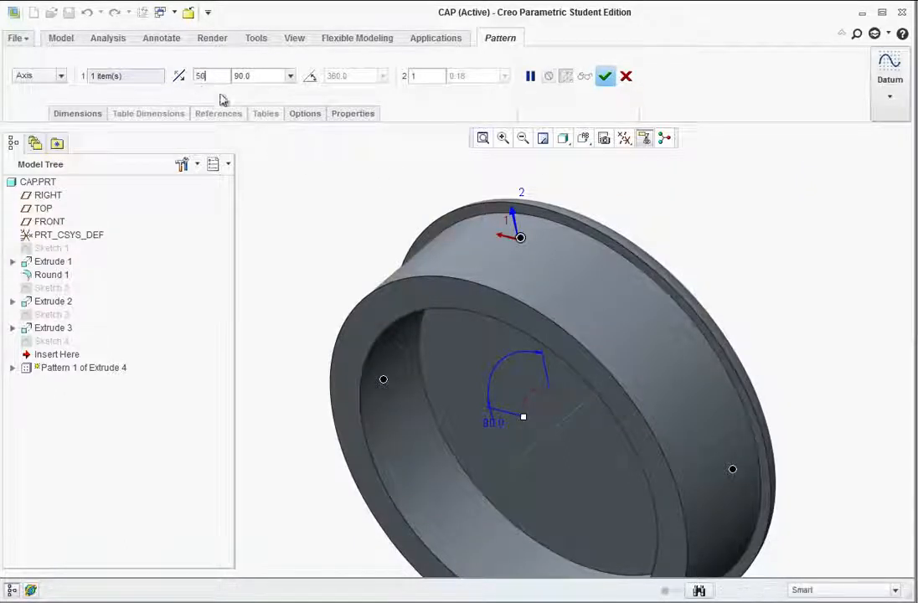
left_click(260, 76)
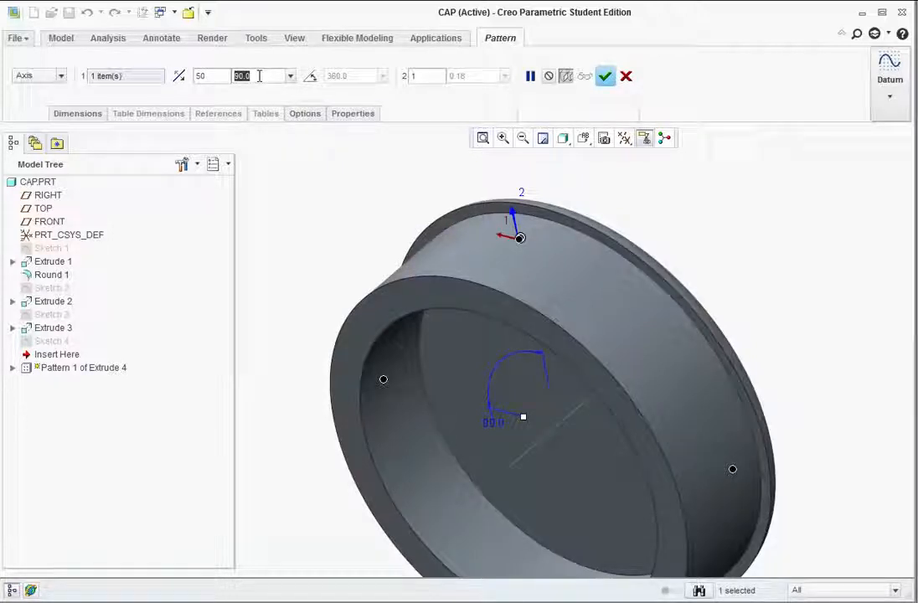
type("360/5")
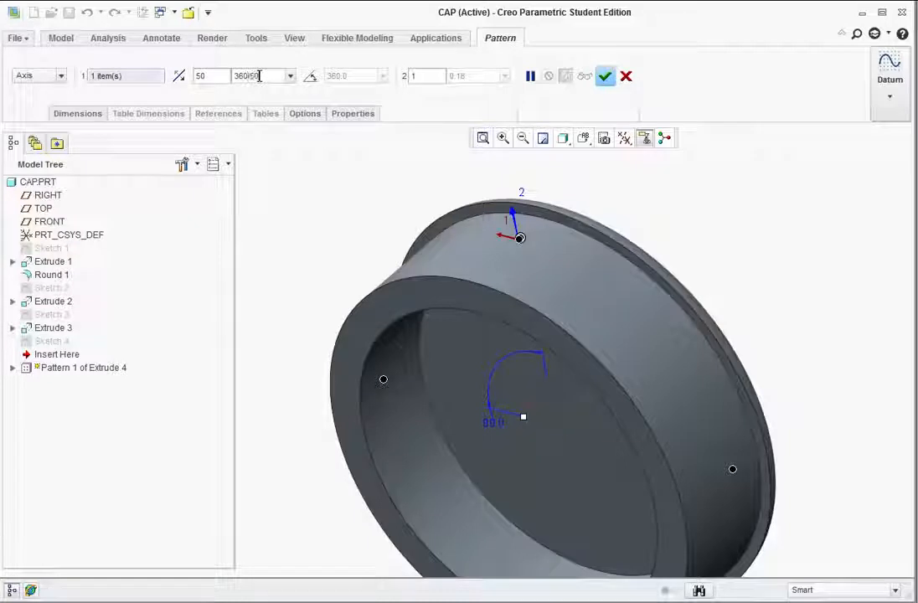
key("Return")
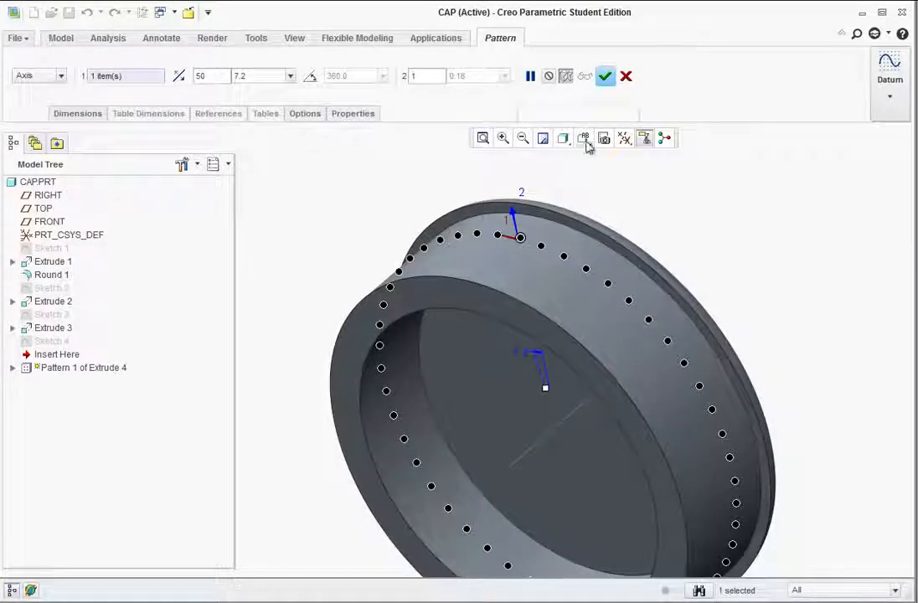
left_click(604, 77)
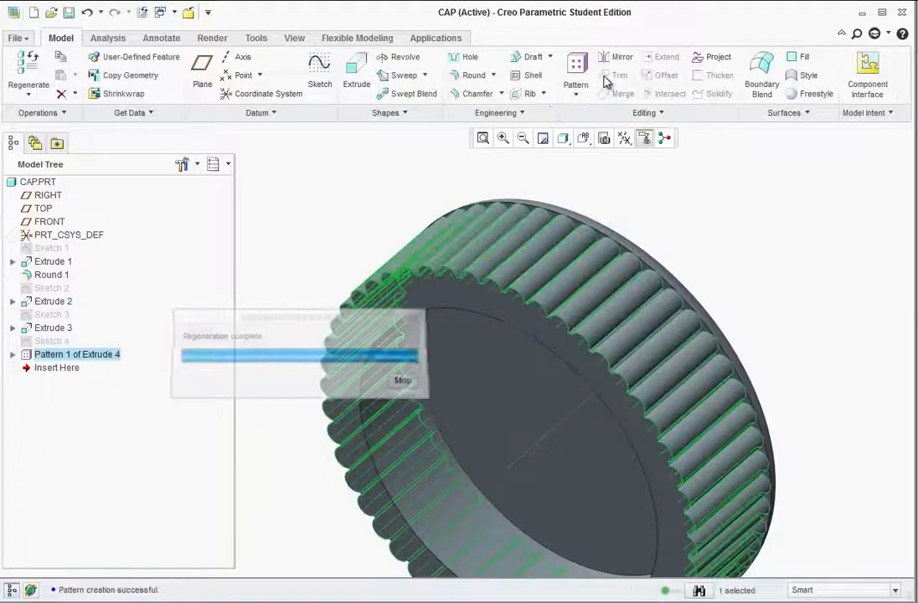
Step: Turn off the axis display and orient the cap with its top face up
left_click(624, 138)
left_click(630, 182)
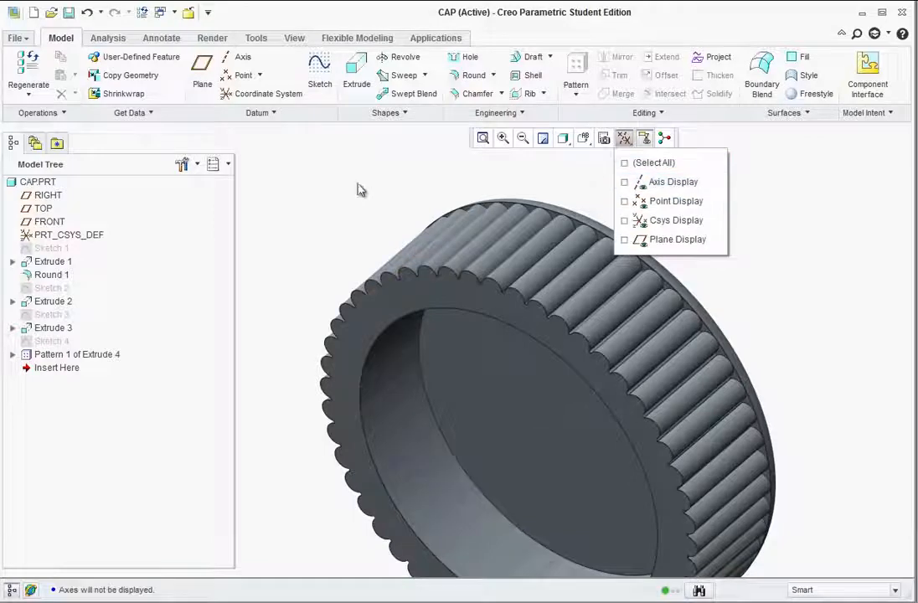
middle_click_drag(441, 314, 422, 389)
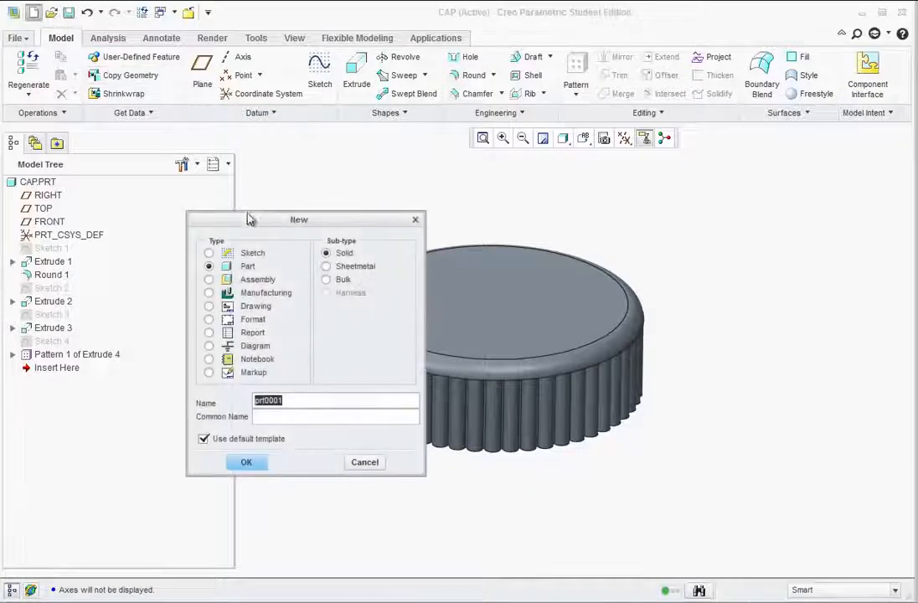
Step: Create a new Design assembly named MED_BOTTLE using the default template
left_click(210, 281)
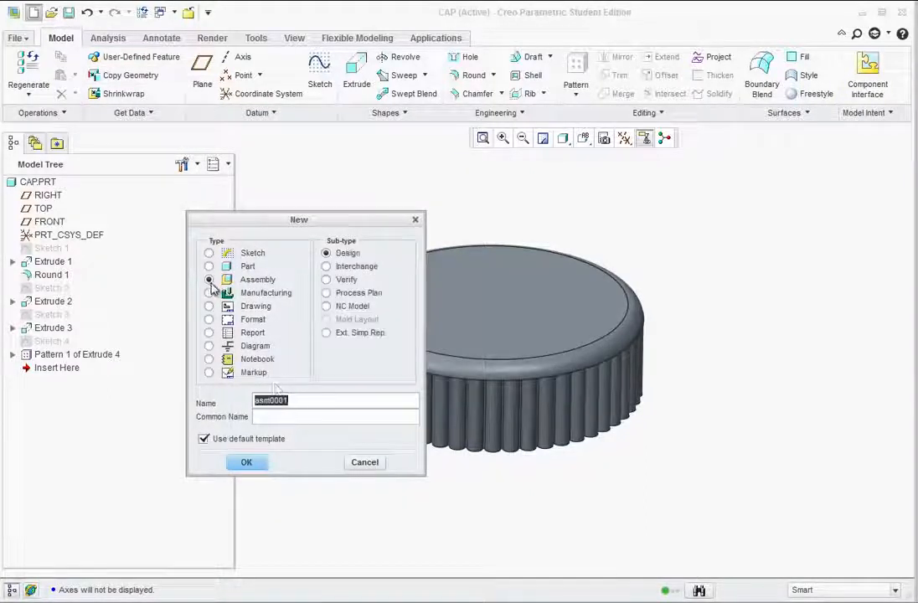
type("ME")
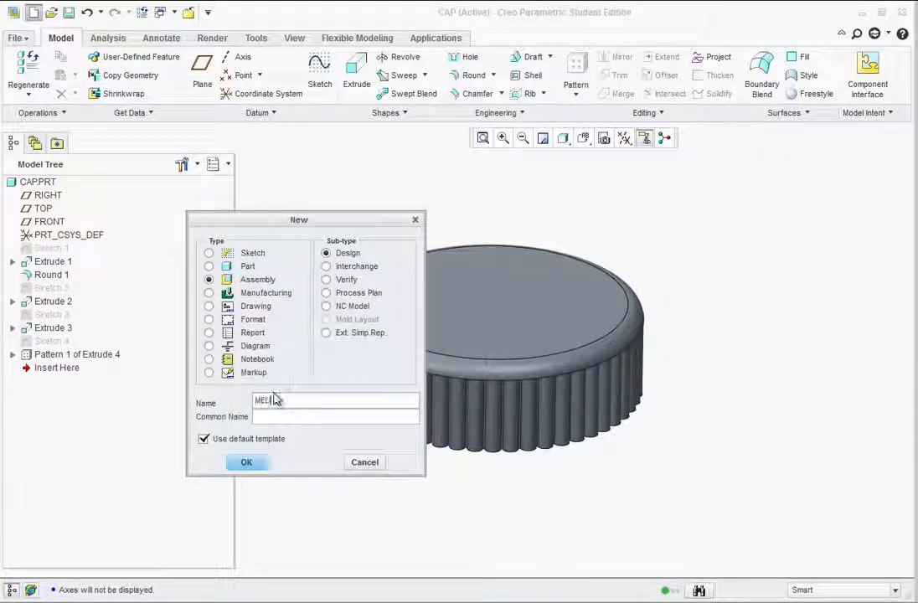
type("D_BOTTL")
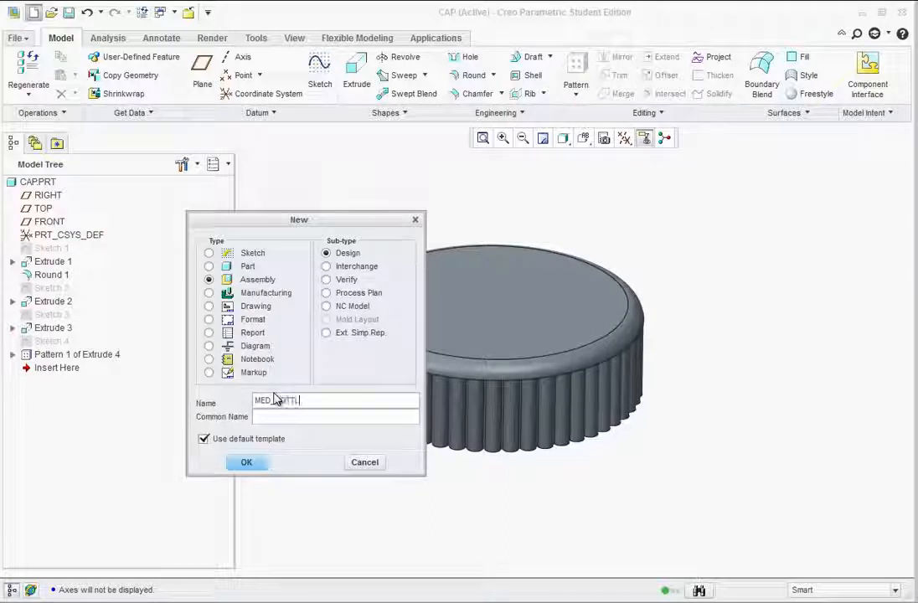
type("E")
left_click(248, 463)
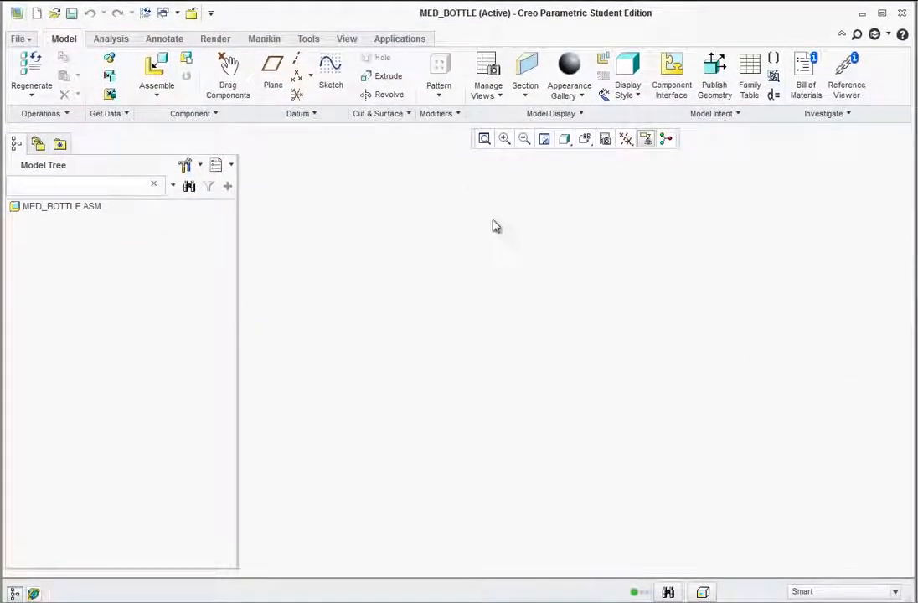
Step: Assemble bottle.prt from the current session into MED_BOTTLE and place it with the Default constraint
left_click(156, 76)
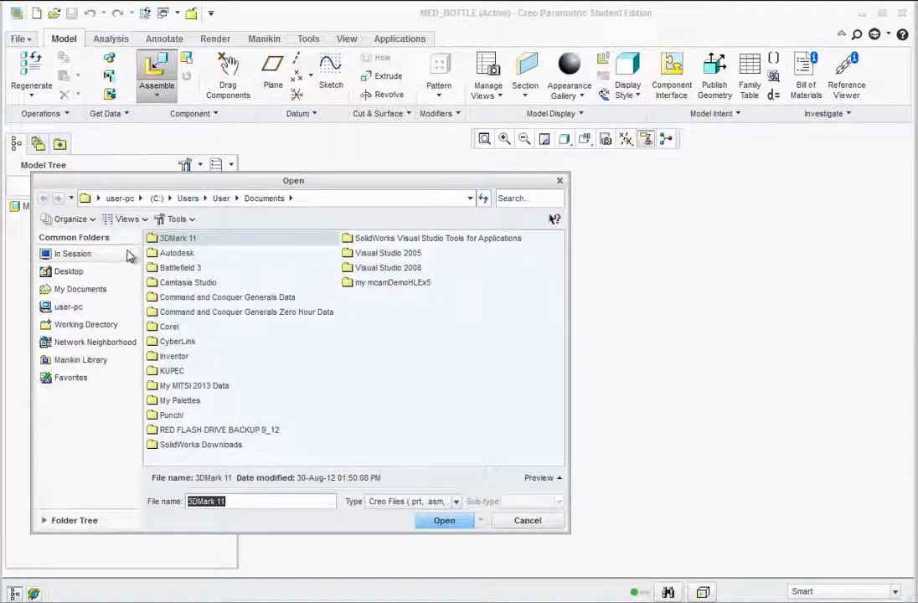
left_click(75, 259)
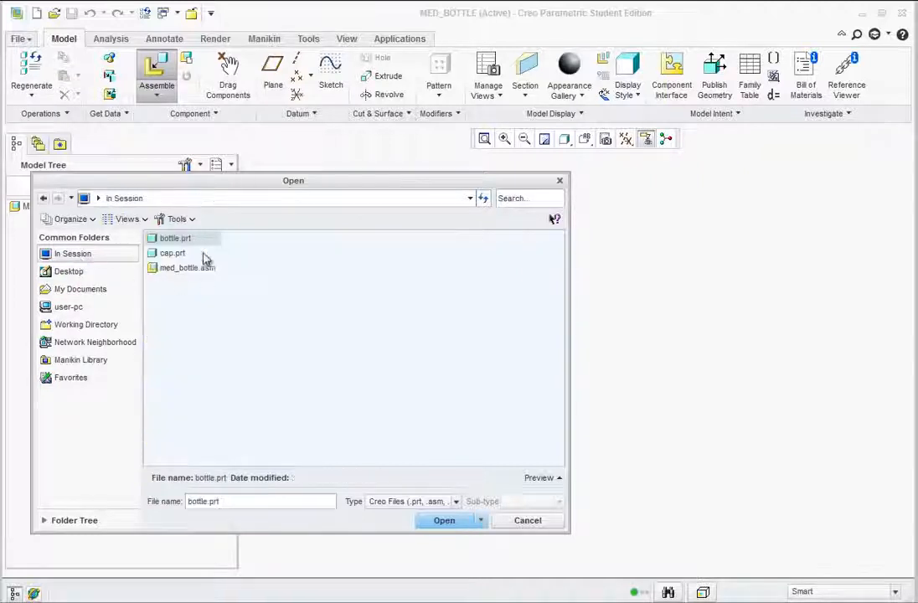
left_click(178, 240)
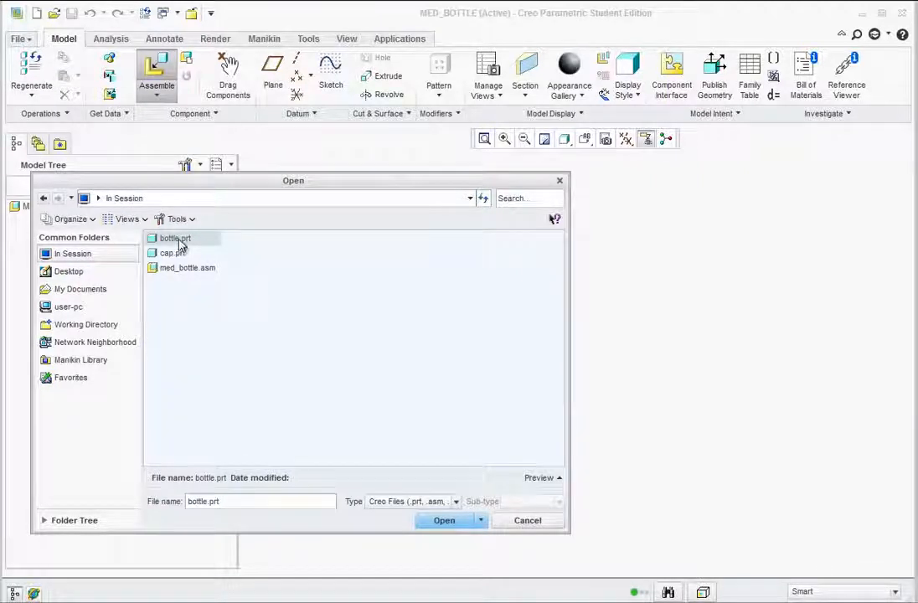
left_click(444, 522)
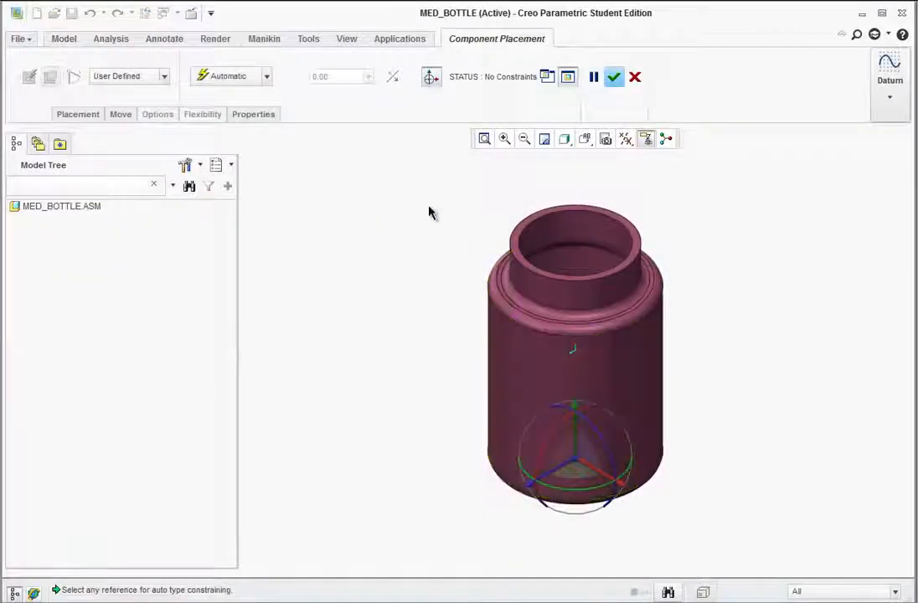
left_click(267, 76)
left_click(217, 258)
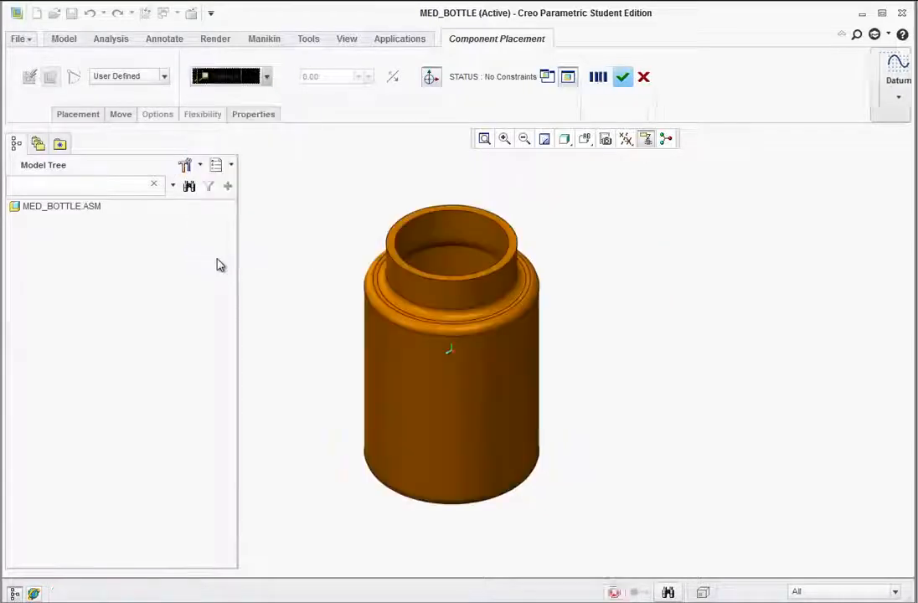
left_click(620, 78)
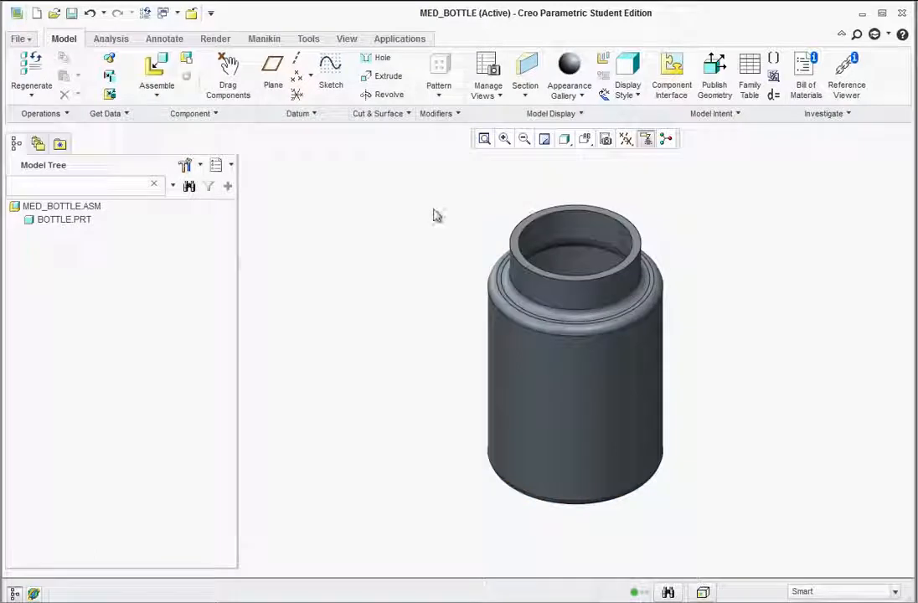
Step: Add cap.prt from the current session to the assembly and move it up above the bottle
left_click(155, 67)
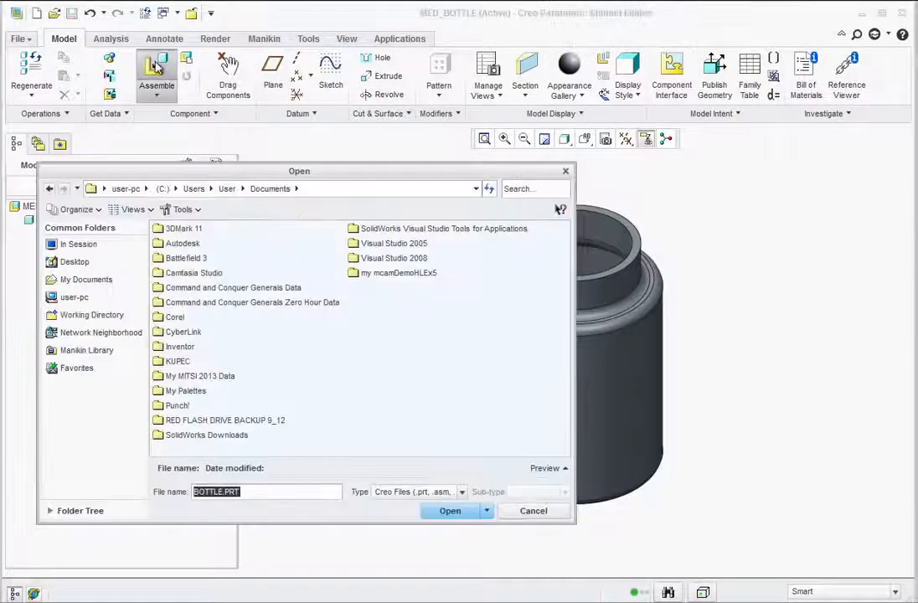
left_click(78, 244)
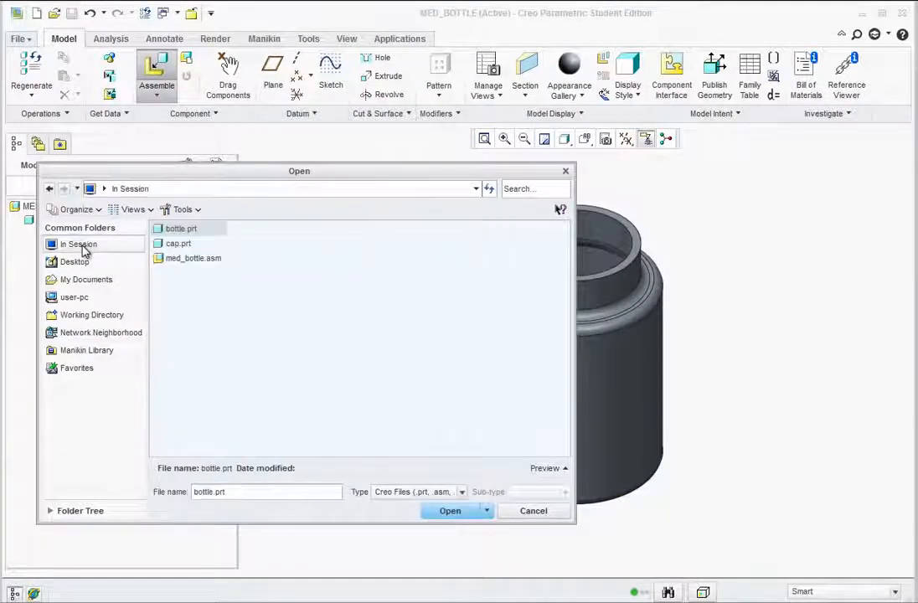
left_click(178, 243)
left_click(449, 510)
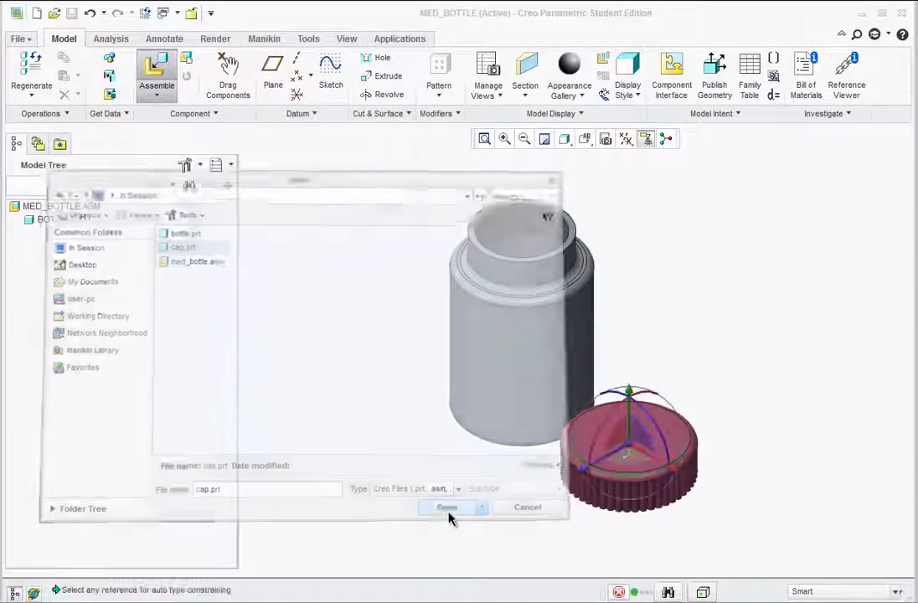
left_click_drag(629, 400, 618, 97)
Step: Constrain the cap's inner cylindrical surface coincident with the outer cylindrical surface of the bottle neck
middle_click_drag(629, 270, 622, 227)
left_click(585, 140)
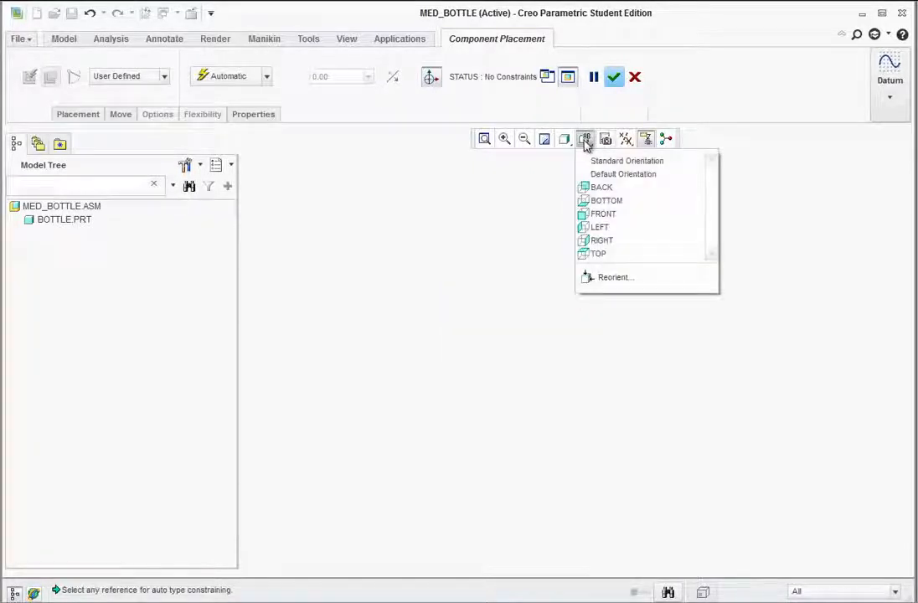
left_click(592, 158)
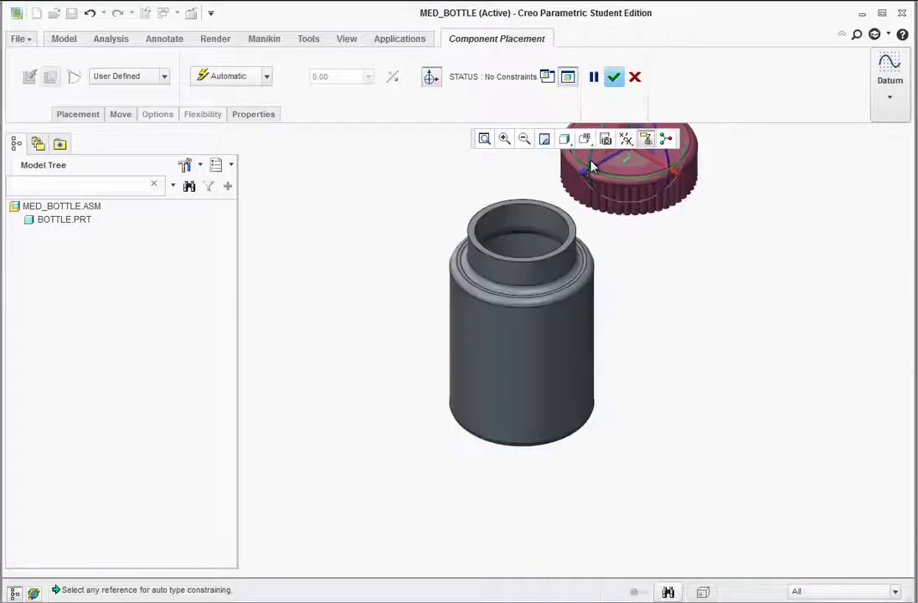
middle_click_drag(600, 419, 606, 363)
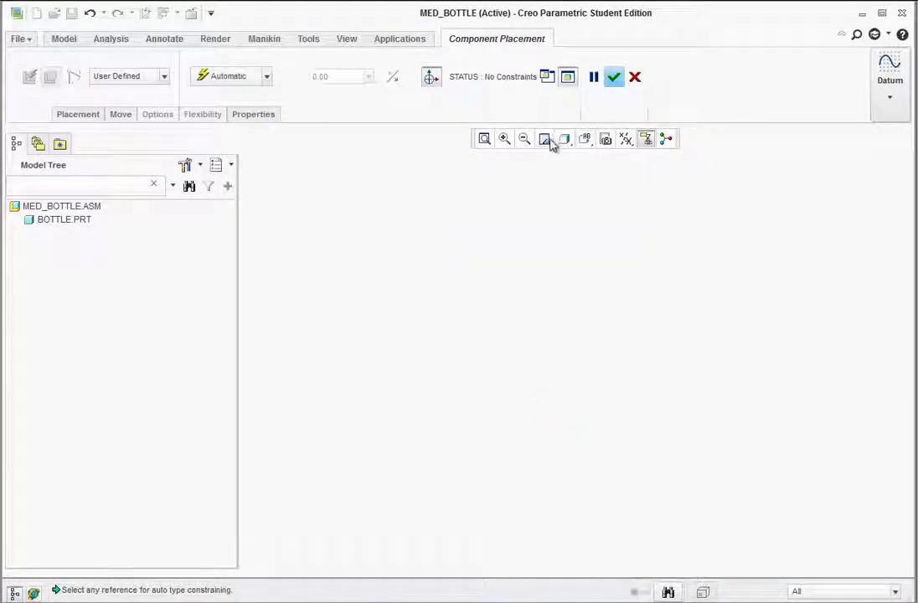
left_click(484, 140)
middle_click_drag(600, 278, 578, 260)
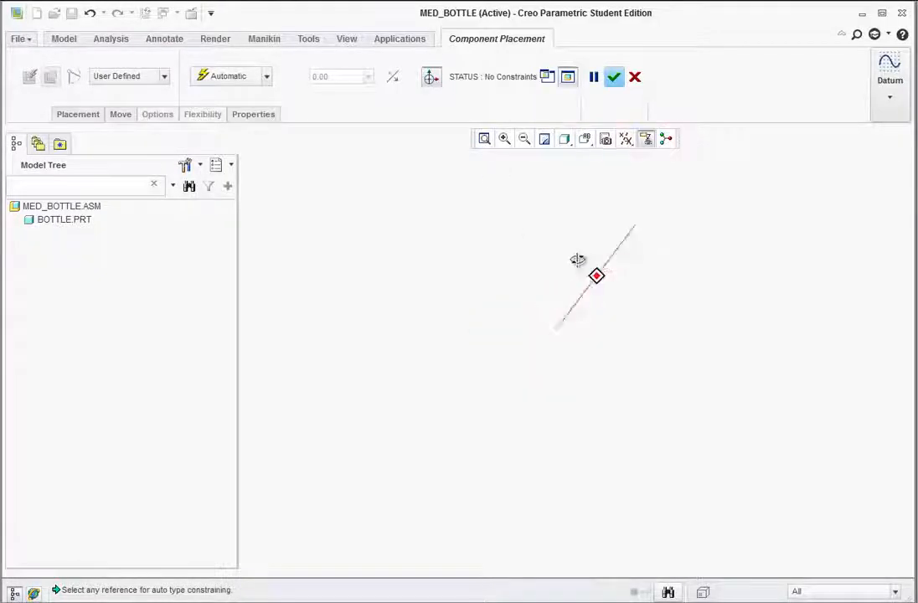
scroll(537, 360, "up", 5)
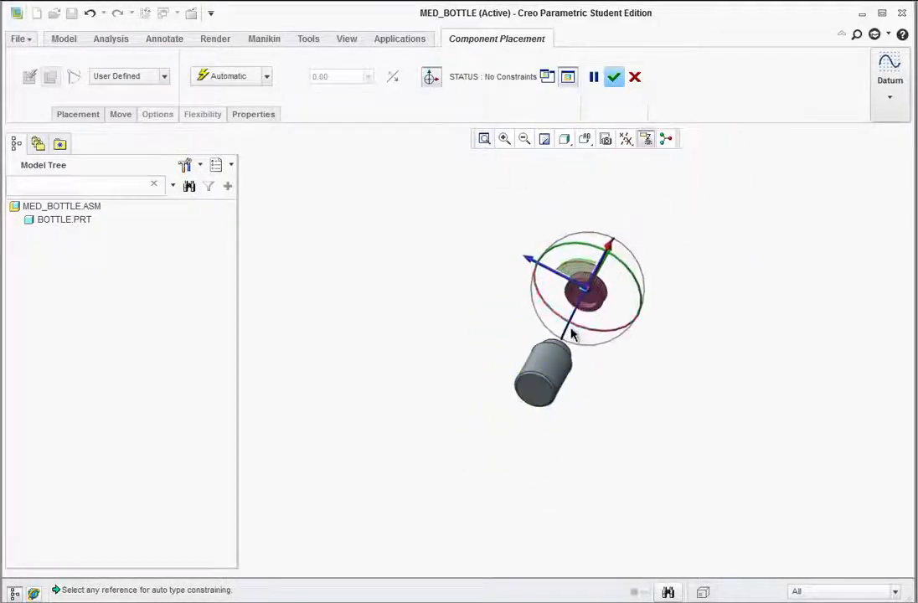
scroll(571, 328, "down", 2)
scroll(598, 270, "down", 3)
scroll(598, 275, "down", 2)
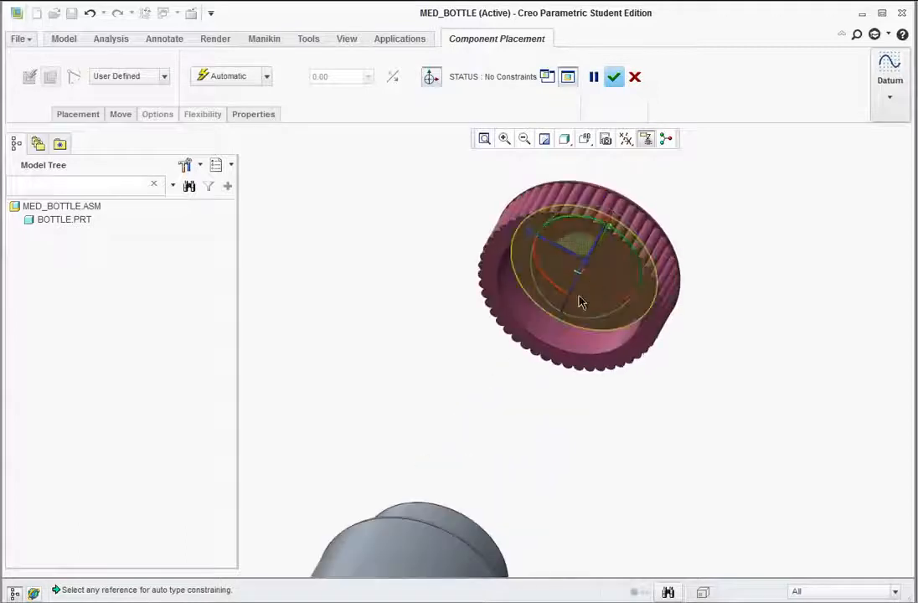
left_click(587, 346)
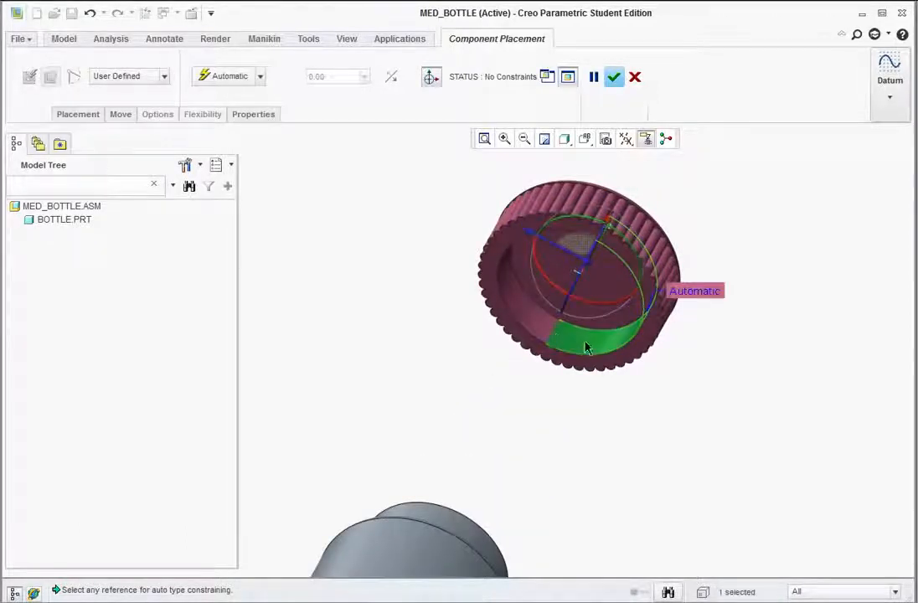
left_click(484, 548)
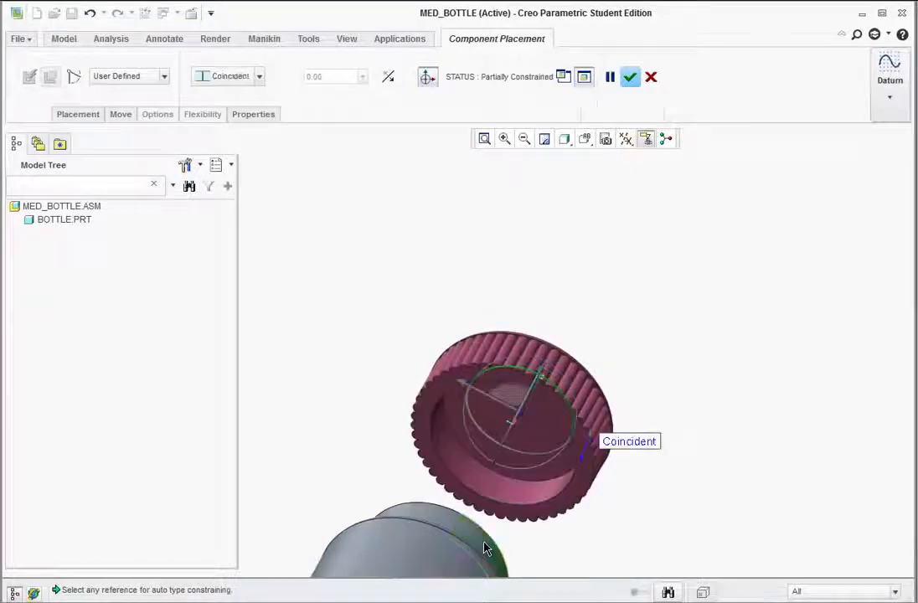
Step: Constrain the cap's flat inner face Coincident with the bottle neck's top rim and complete the cap placement
left_click(555, 467)
mouse_move(533, 326)
middle_mouse_down()
mouse_move(498, 399)
mouse_move(423, 348)
middle_mouse_up()
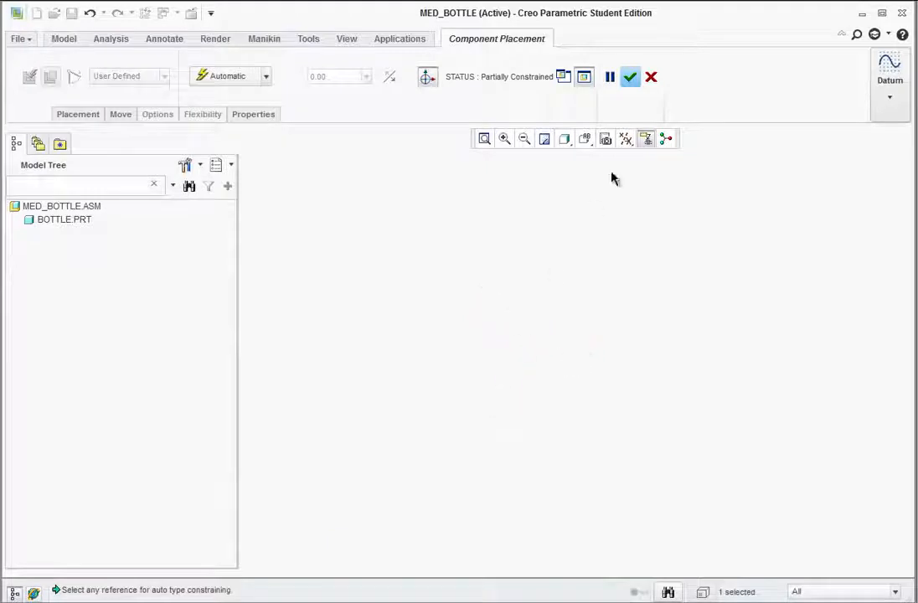
left_click(586, 143)
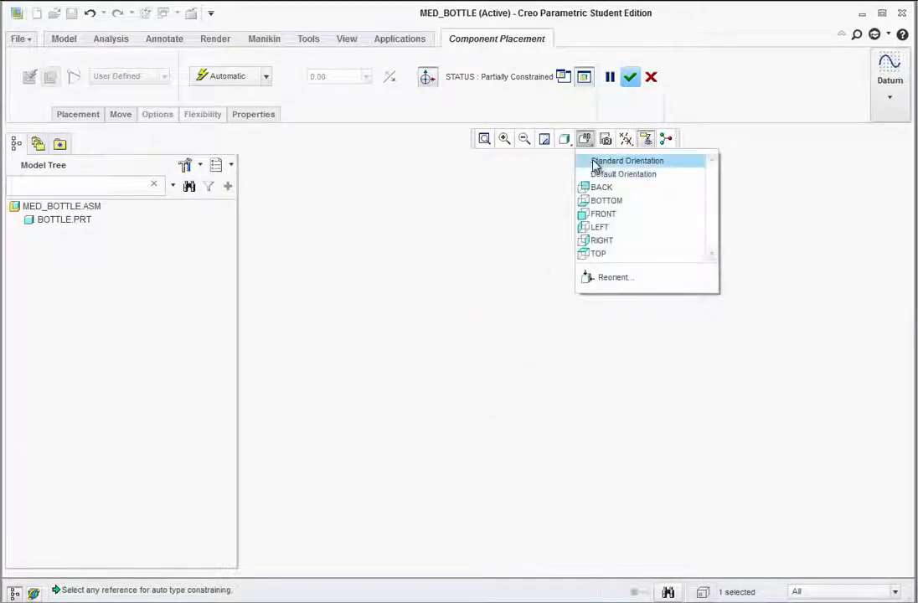
left_click(594, 161)
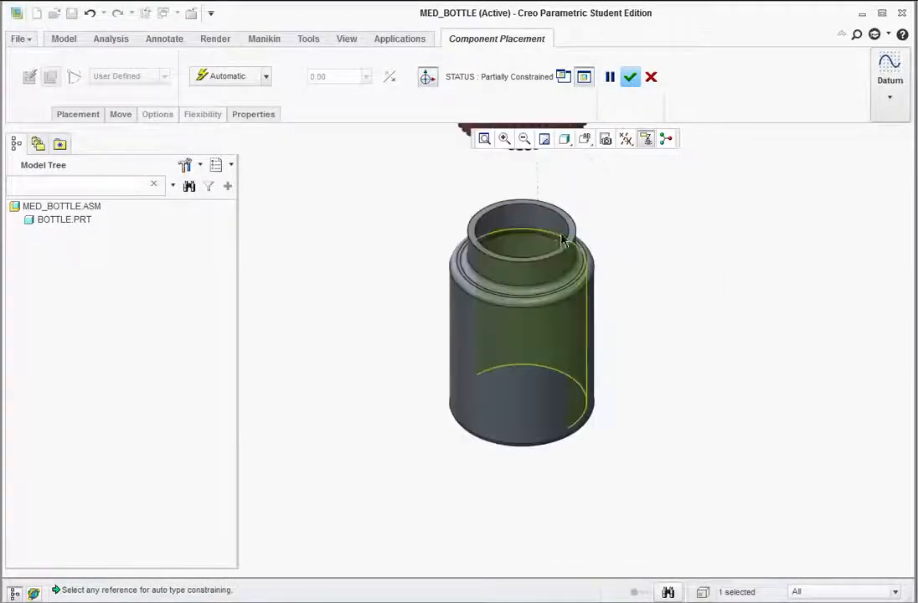
scroll(567, 228, "up", 5)
scroll(586, 197, "down", 8)
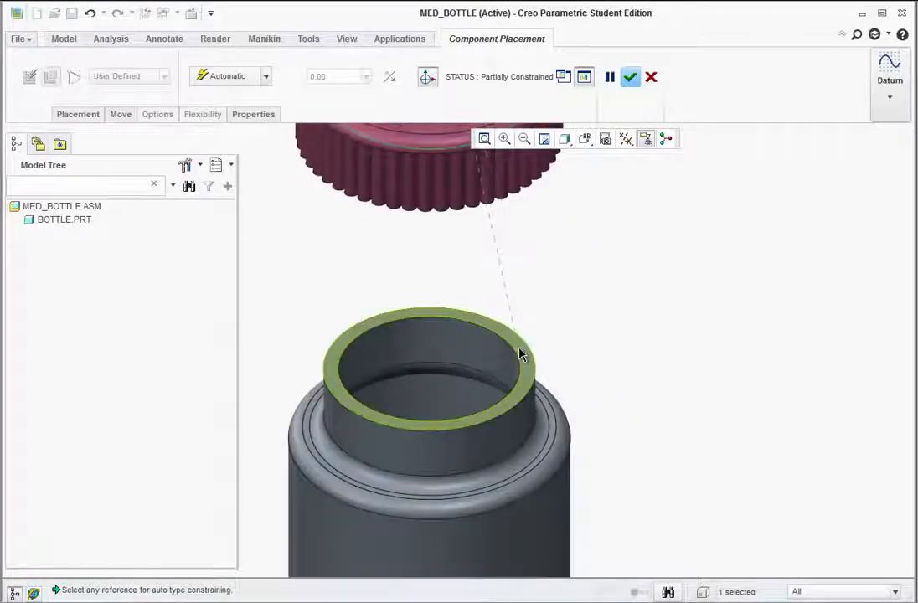
left_click(522, 354)
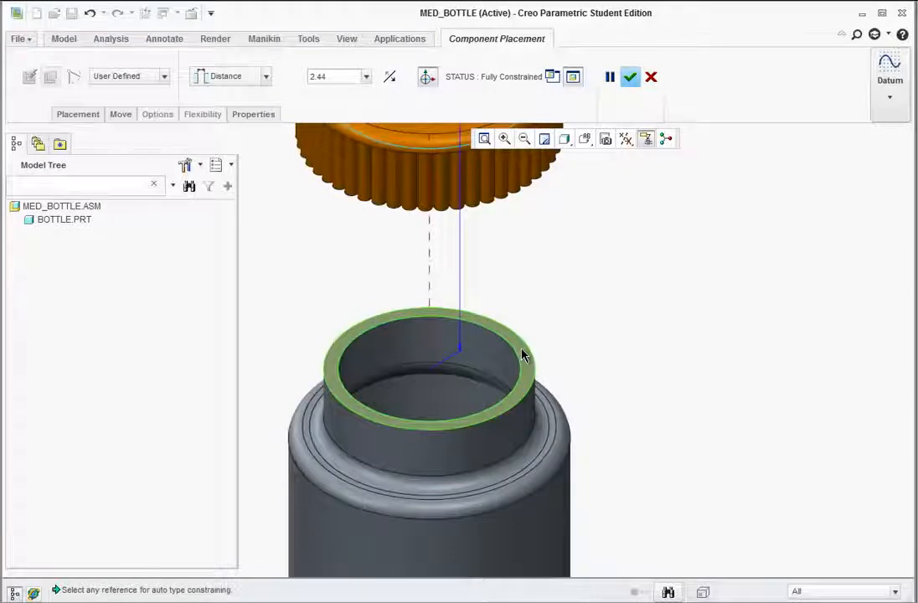
left_click(264, 77)
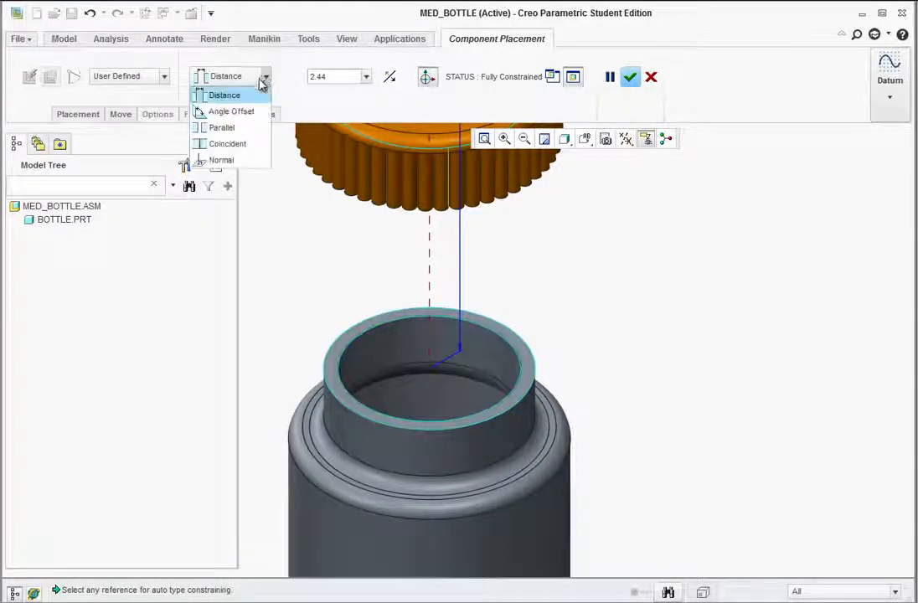
left_click(227, 144)
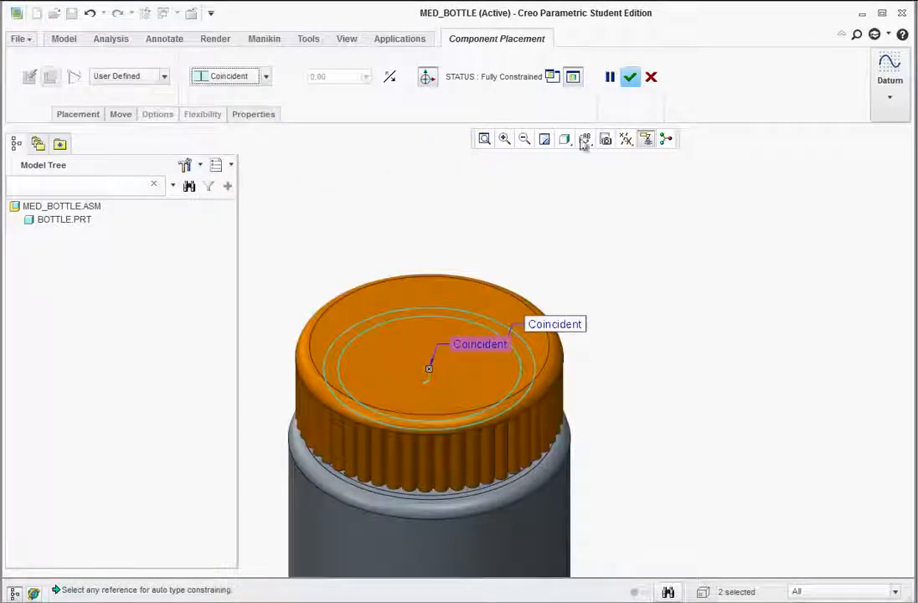
left_click(633, 78)
scroll(632, 391, "up", 3)
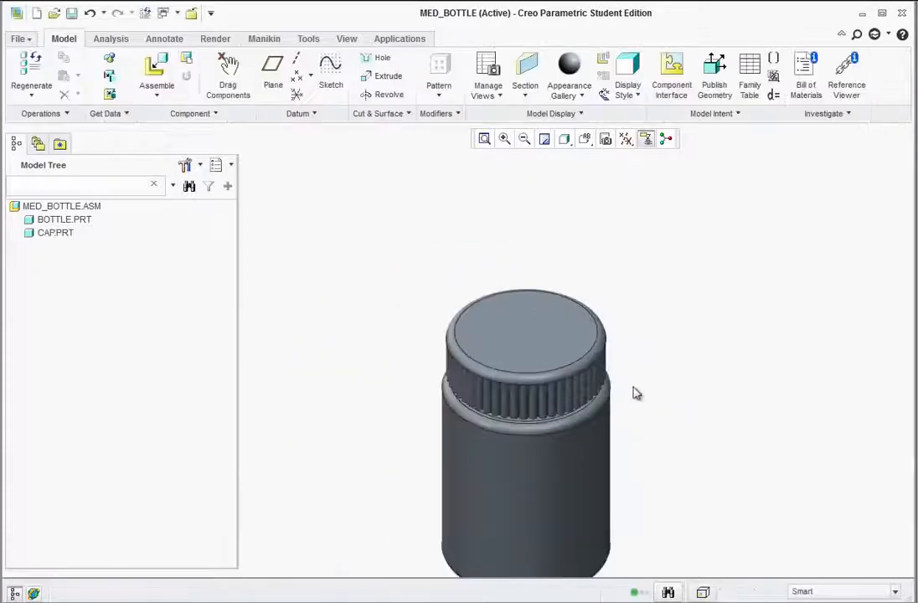
scroll(593, 407, "up", 3)
scroll(598, 456, "down", 3)
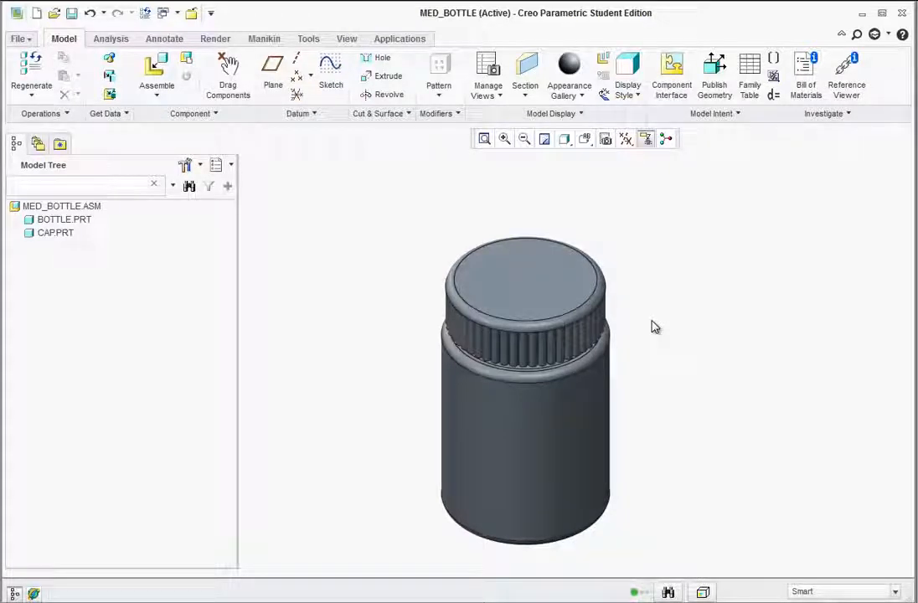
Step: Explode the assembly to inspect the cap separated from the bottle, then return it to the unexploded state
left_click(604, 59)
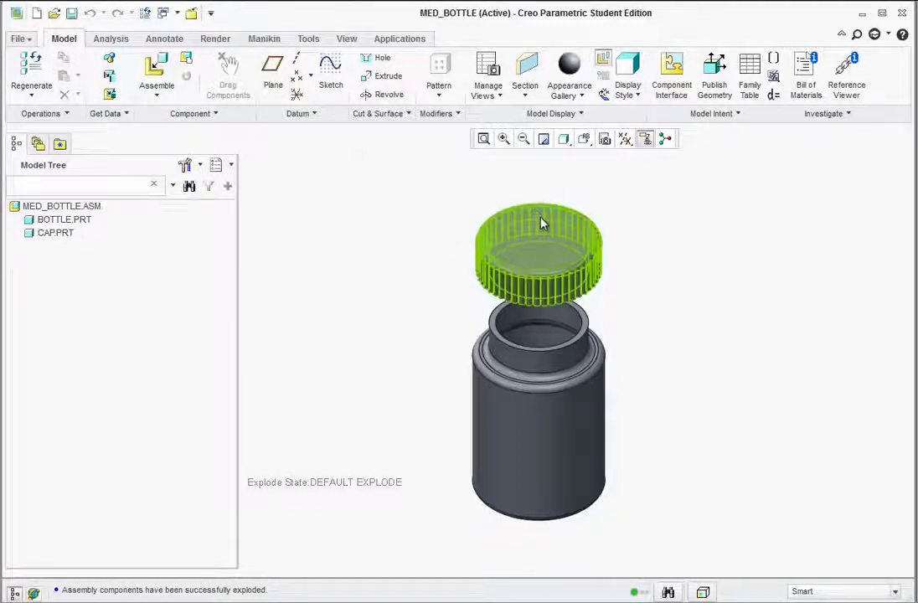
left_click(584, 253)
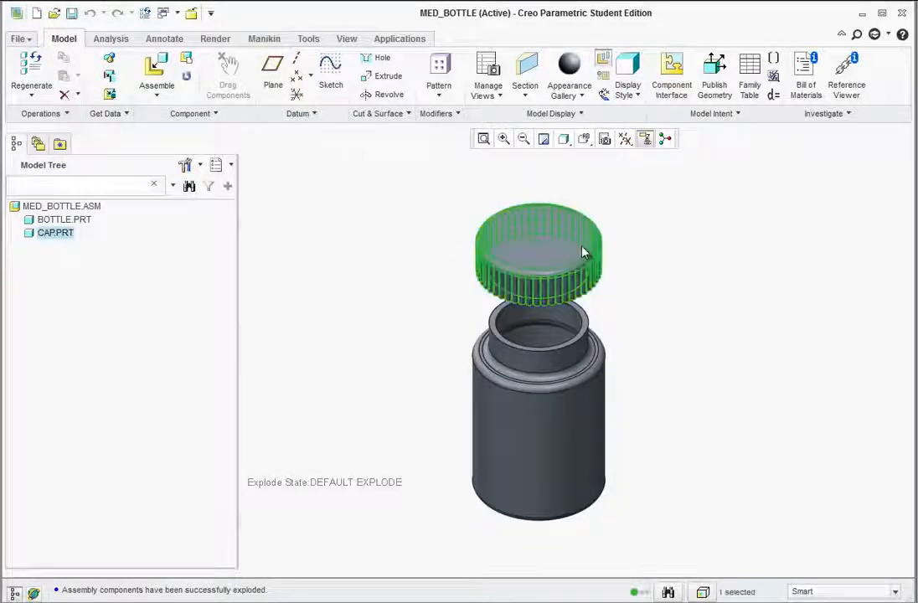
left_click(657, 221)
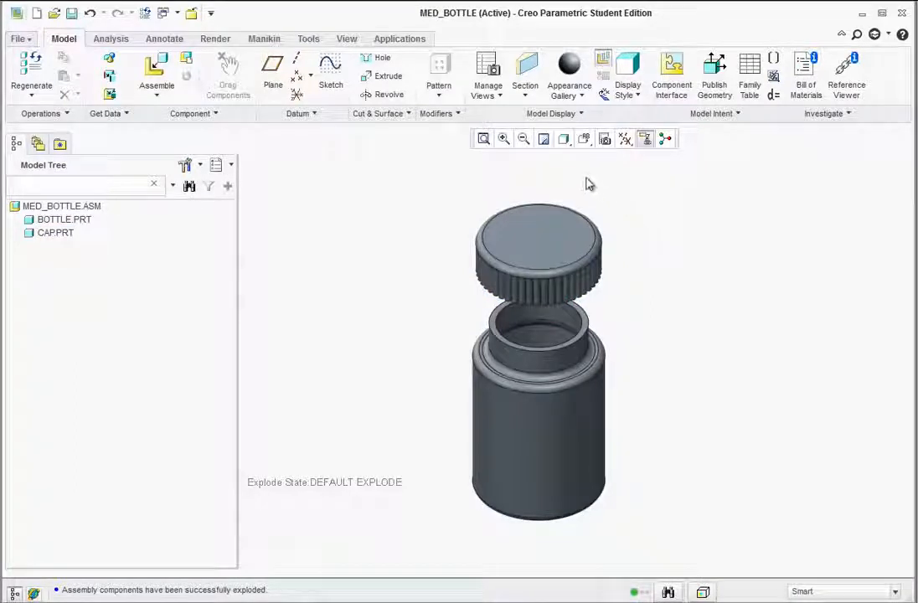
left_click(603, 65)
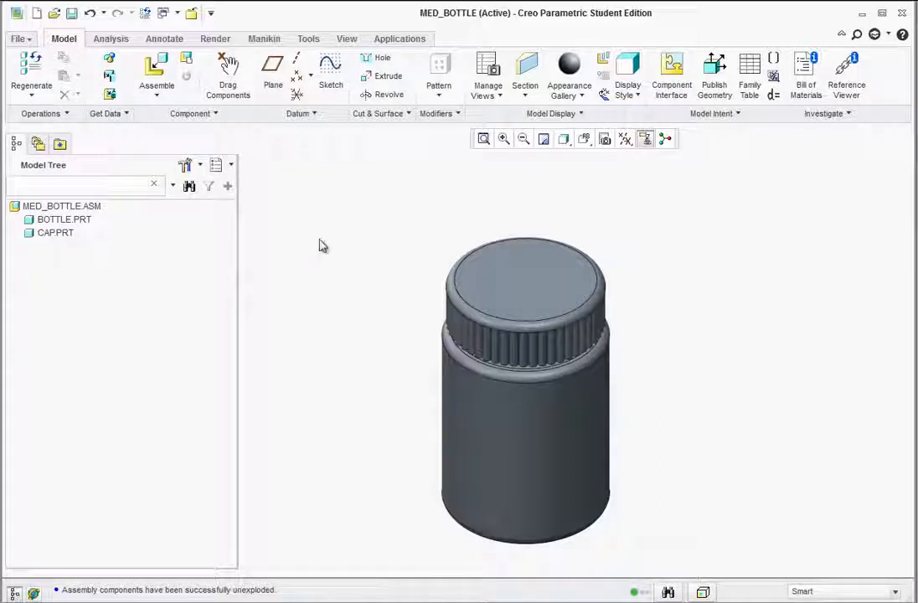
Step: Start a new Drawing file named MED_BOTTLE
left_click(36, 13)
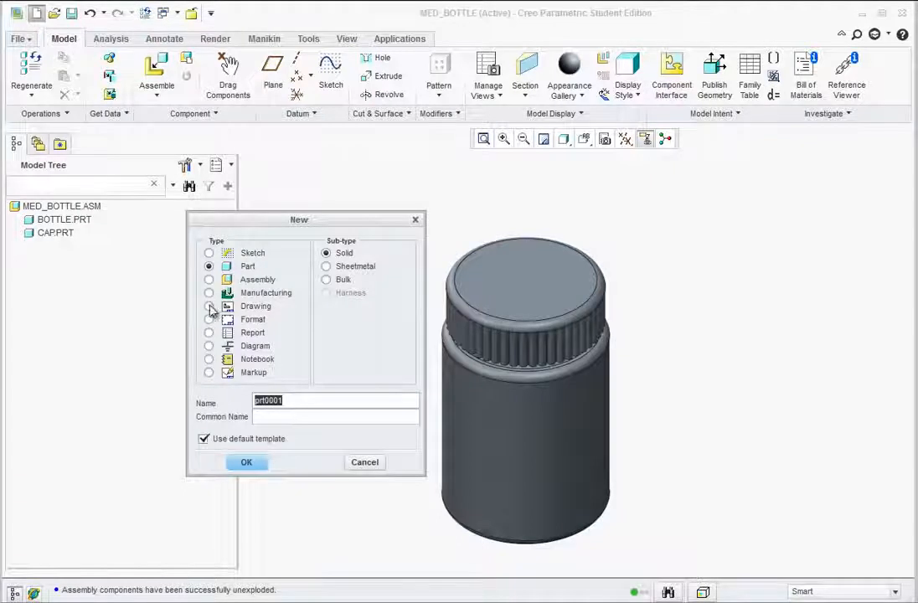
left_click(209, 305)
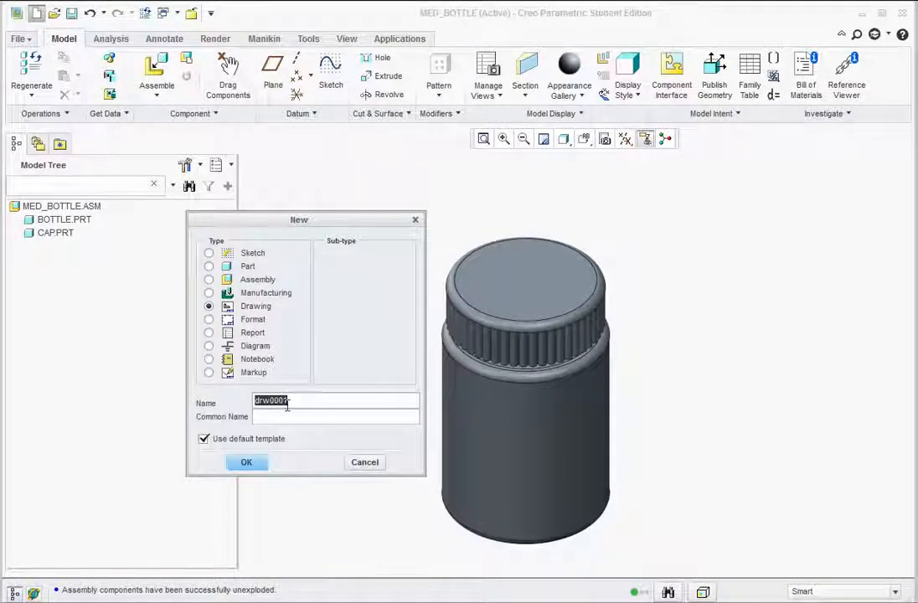
type("mEd_B")
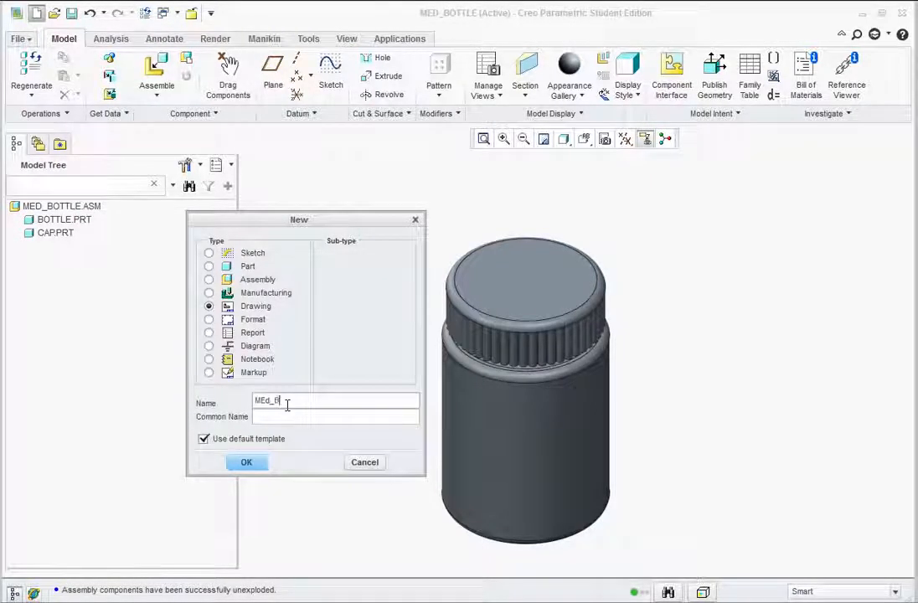
type("OTTLE")
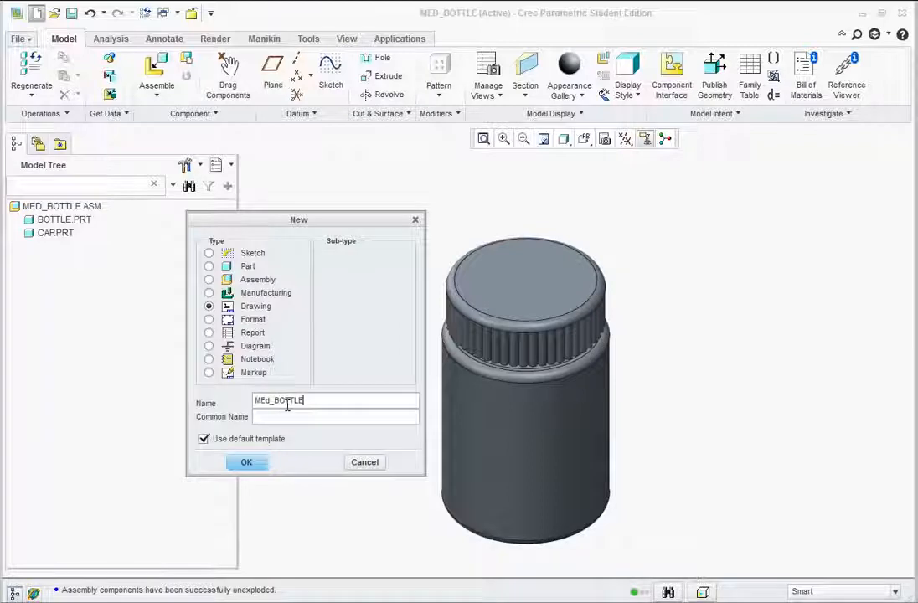
left_click(246, 462)
Step: Create the drawing of MED_BOTTLE.ASM as Empty with format, using the system format a.frm
left_click(239, 292)
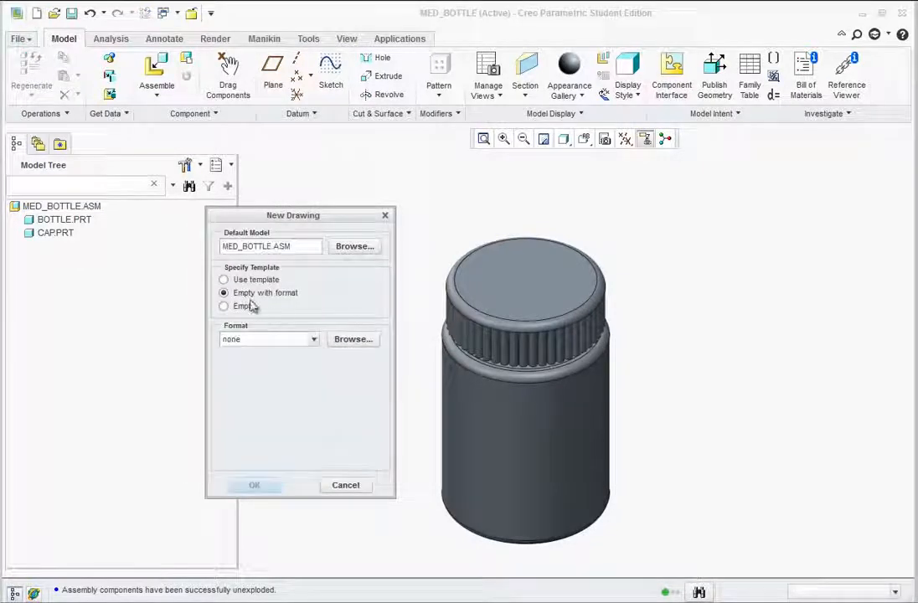
left_click(354, 342)
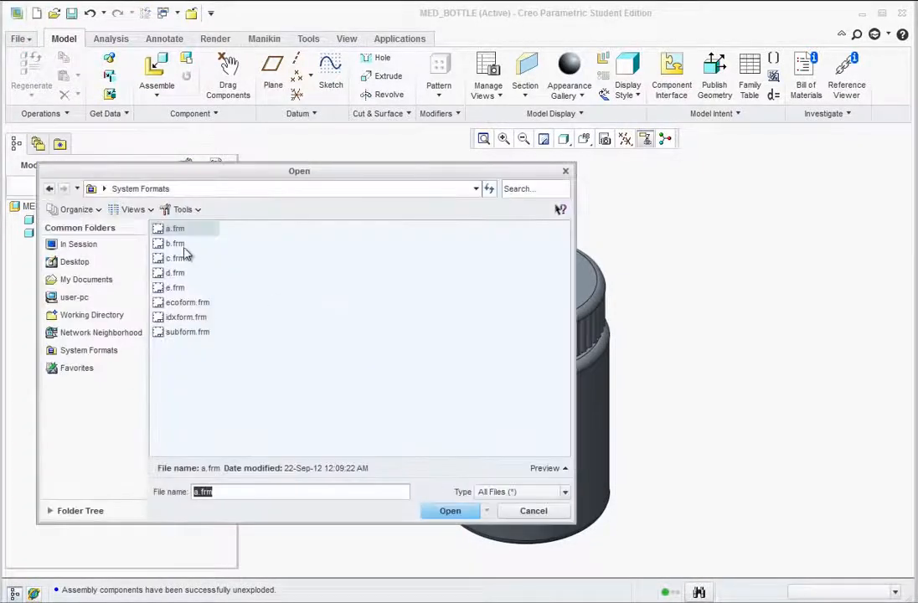
left_click(474, 509)
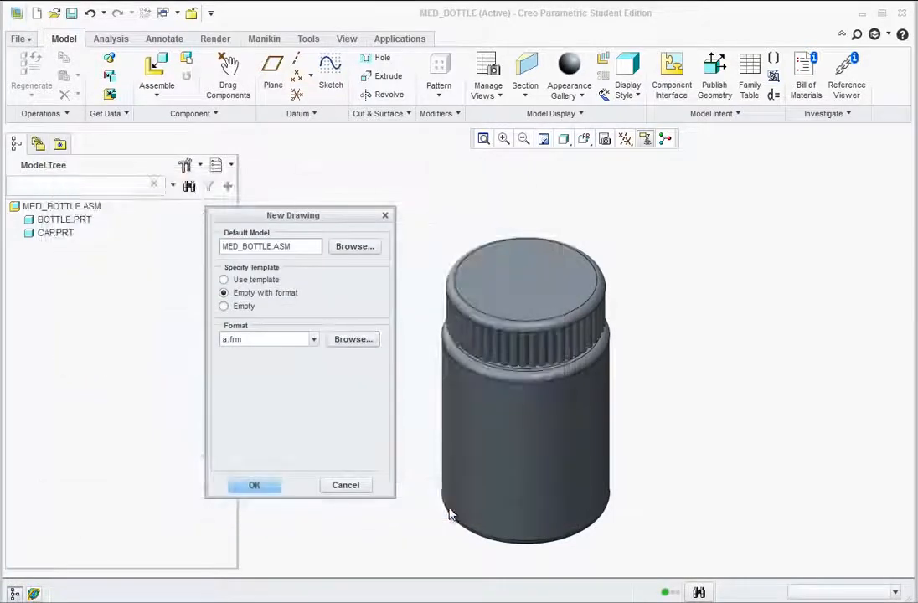
left_click(255, 485)
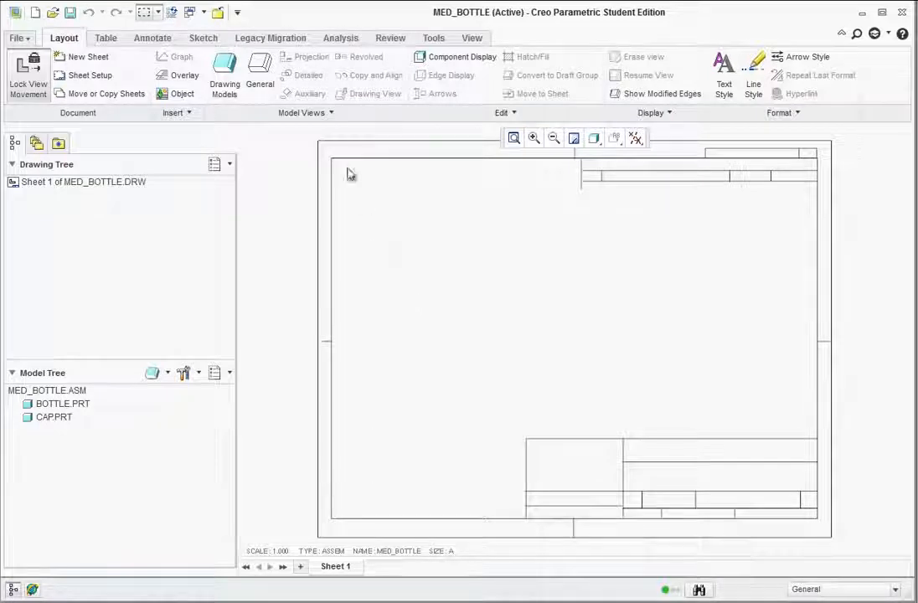
Step: Place a general view of the assembly with No Combined State in the sheet's left half, oriented to FRONT
left_click(260, 77)
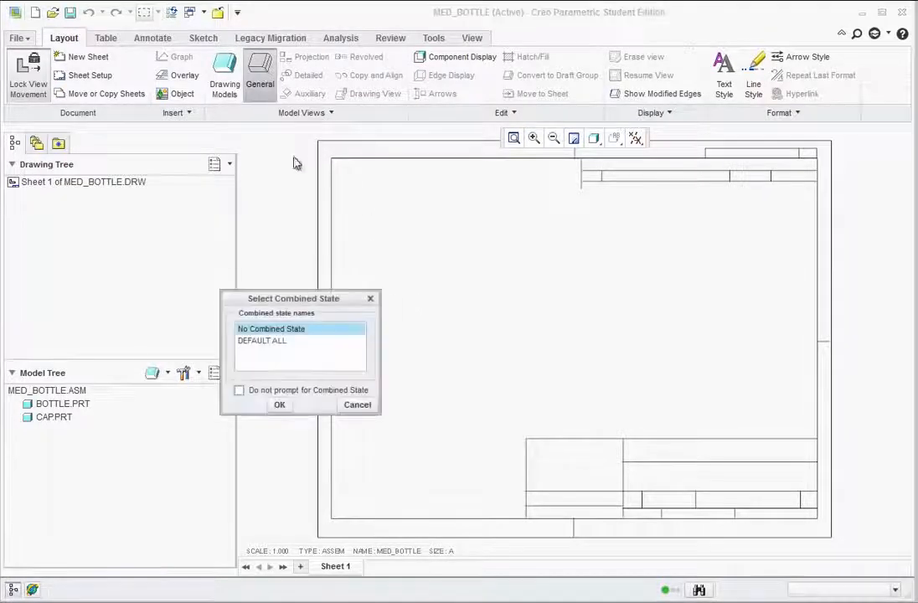
left_click(285, 406)
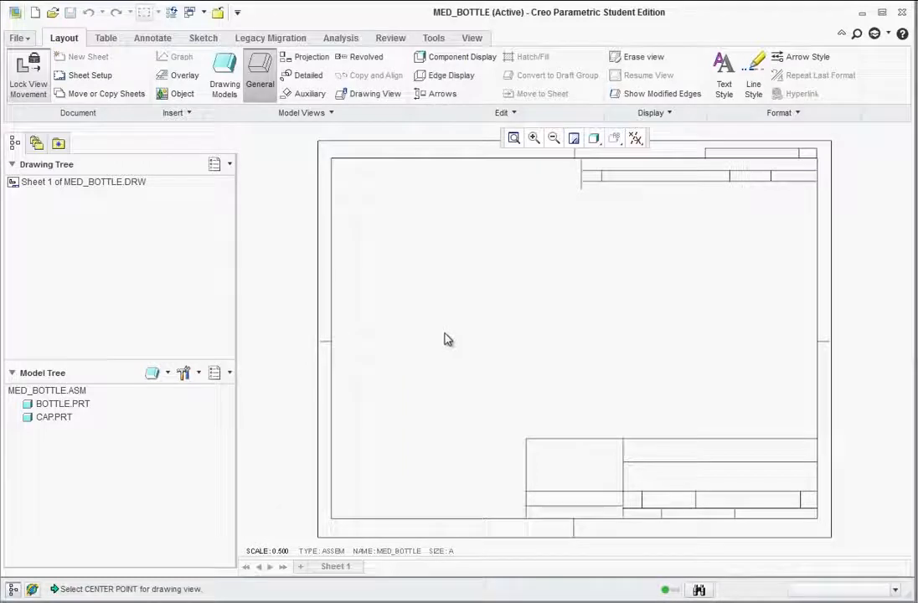
left_click(445, 337)
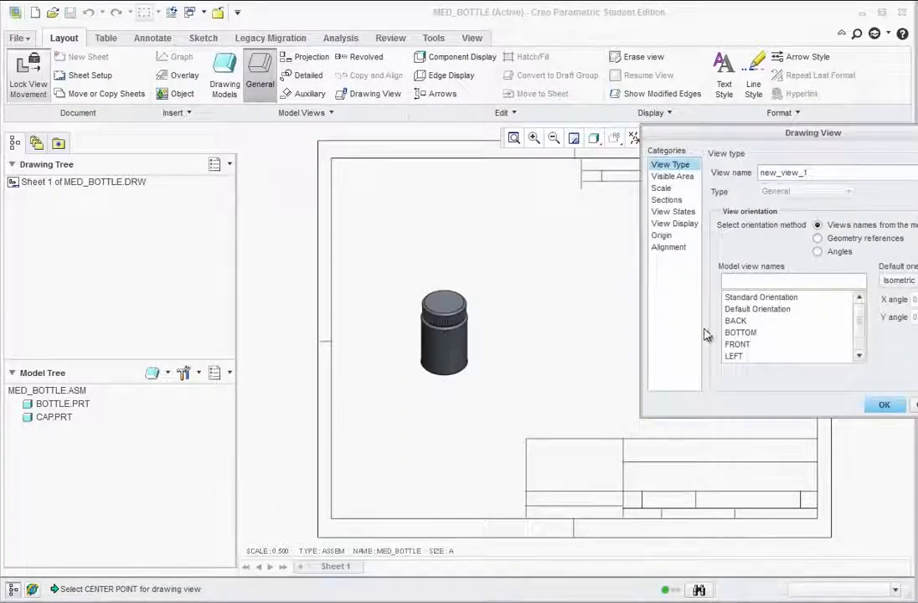
left_click(738, 344)
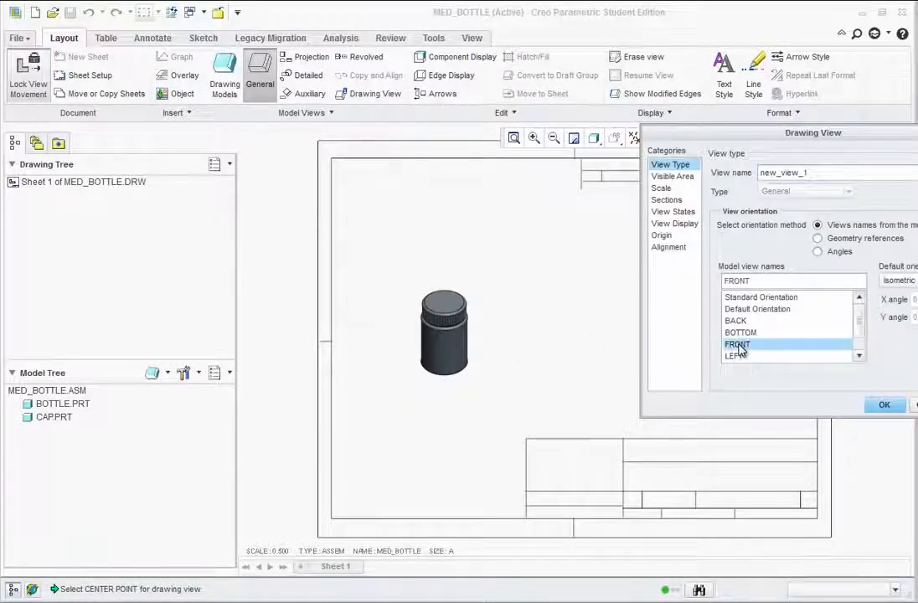
left_click(884, 406)
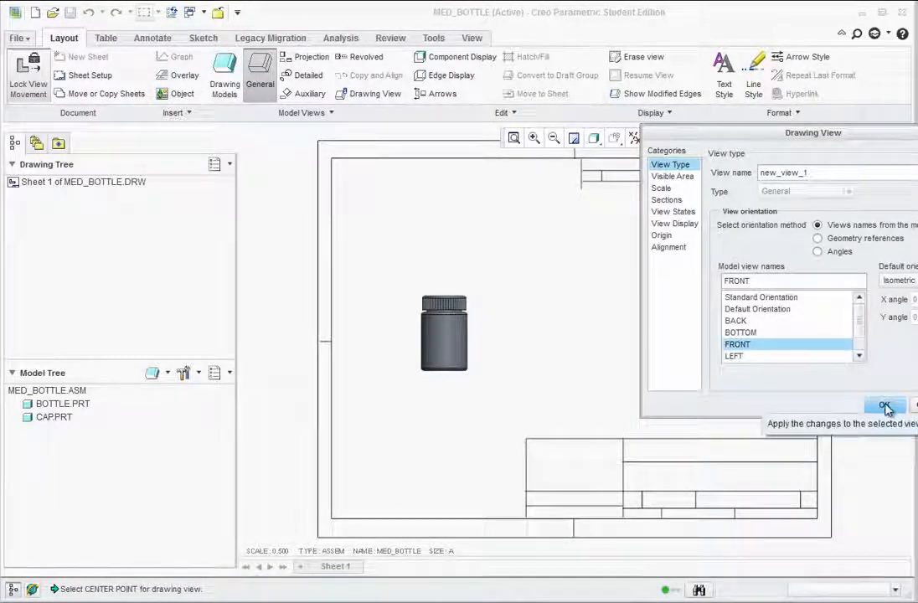
left_click(885, 407)
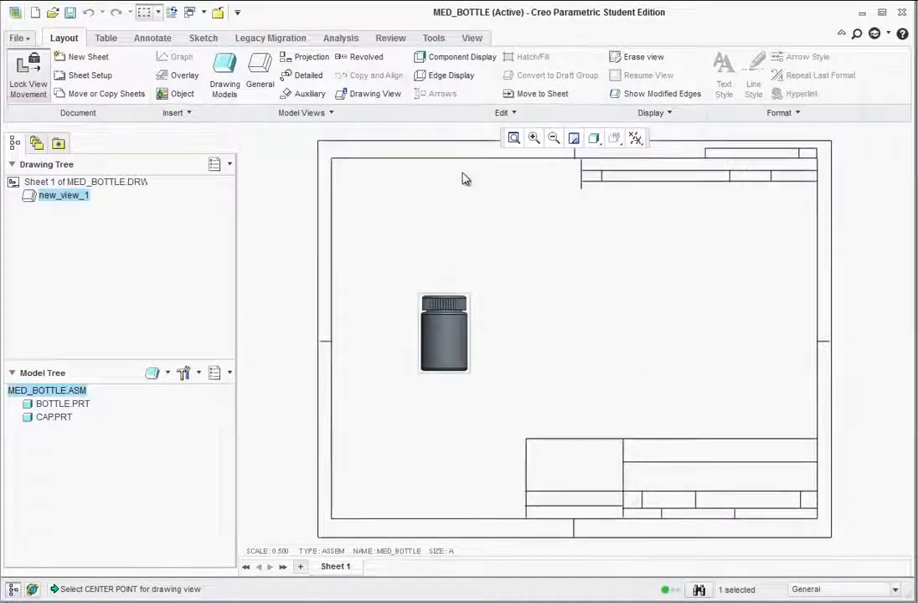
Step: Set the drawing sheet scale to 0.75
left_click(285, 556)
double_click(285, 556)
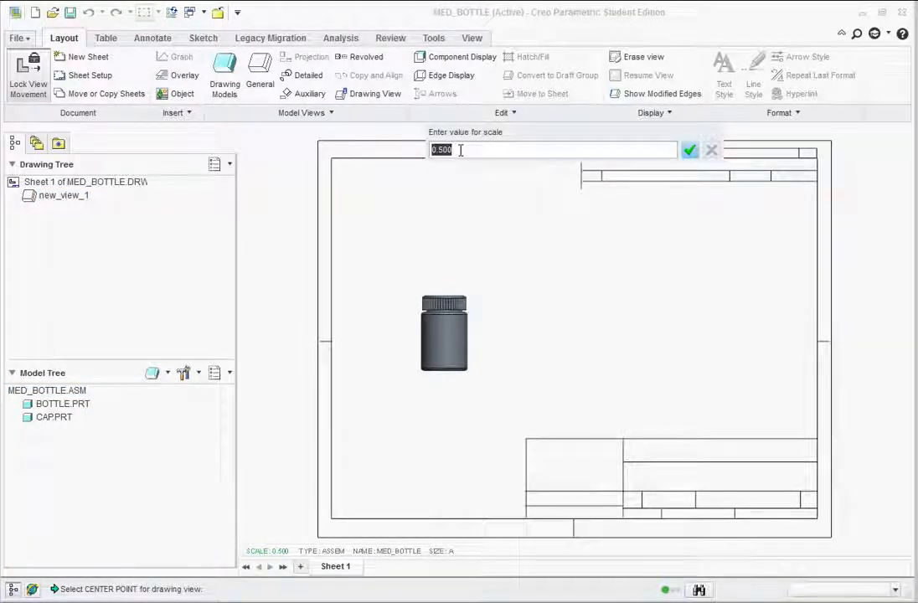
key("BackSpace")
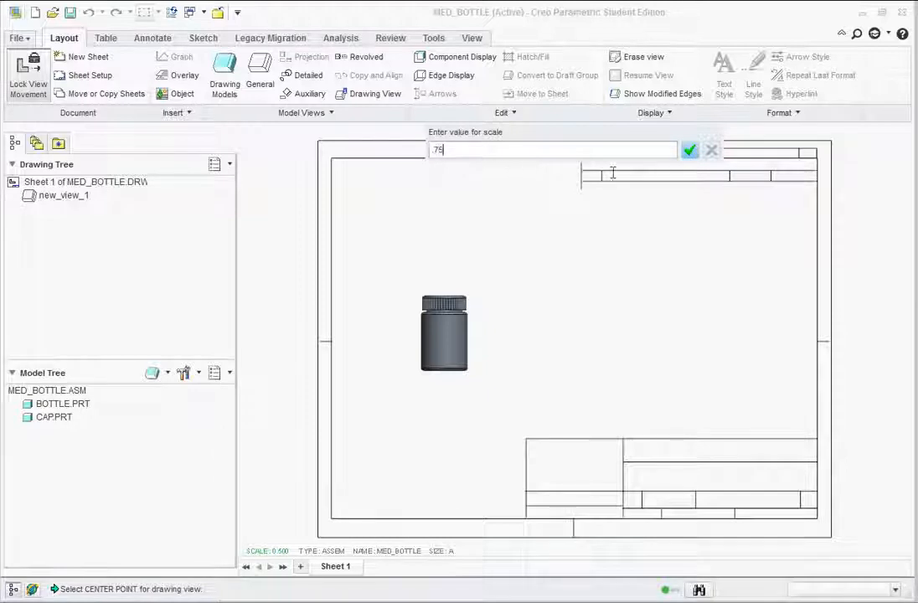
left_click(688, 150)
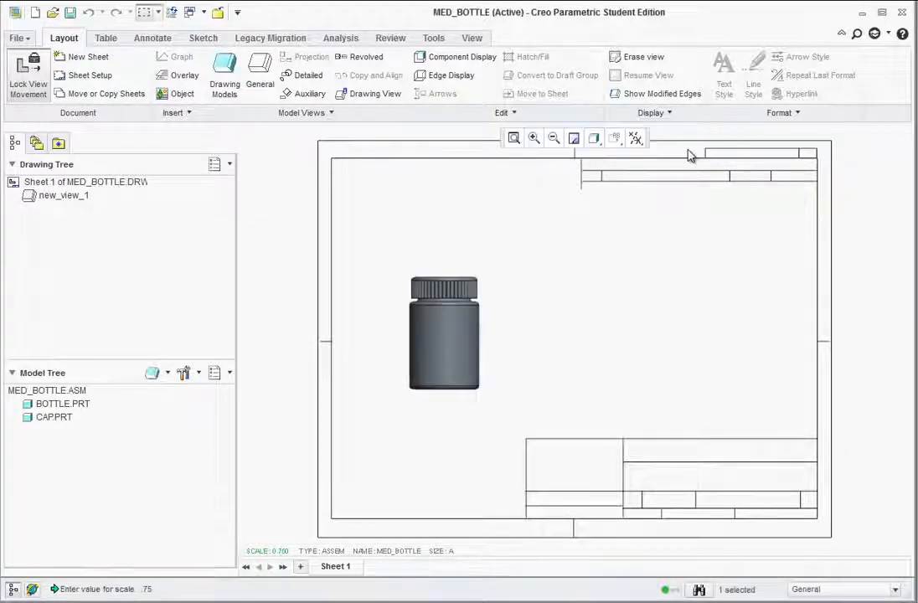
Step: Change the drawing's display style to No Hidden
left_click(464, 364)
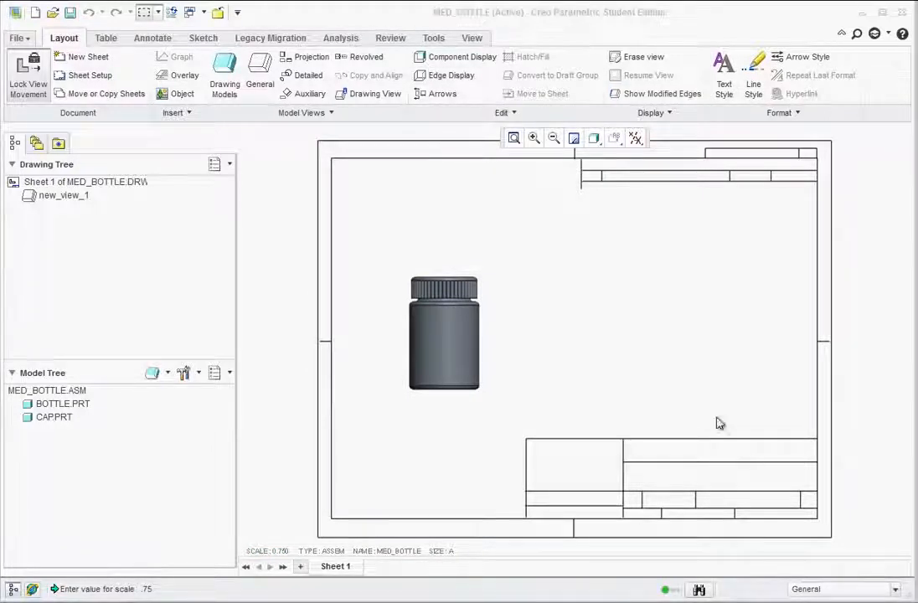
left_click(434, 38)
left_click(468, 39)
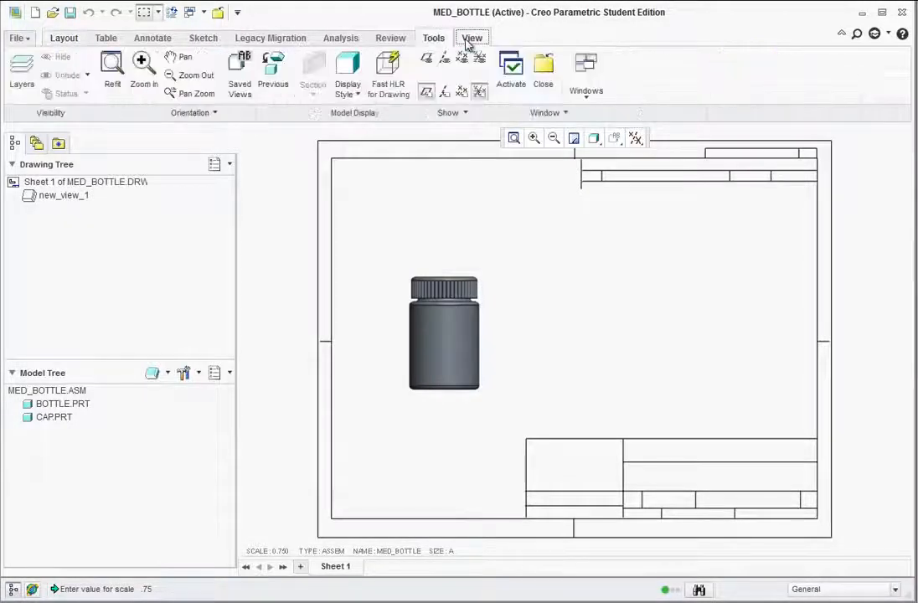
left_click(356, 100)
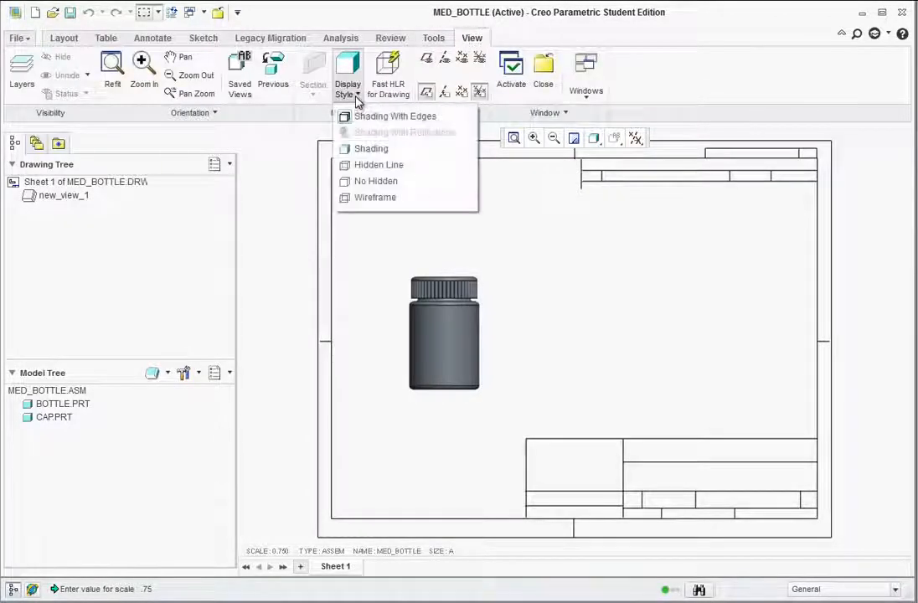
left_click(372, 181)
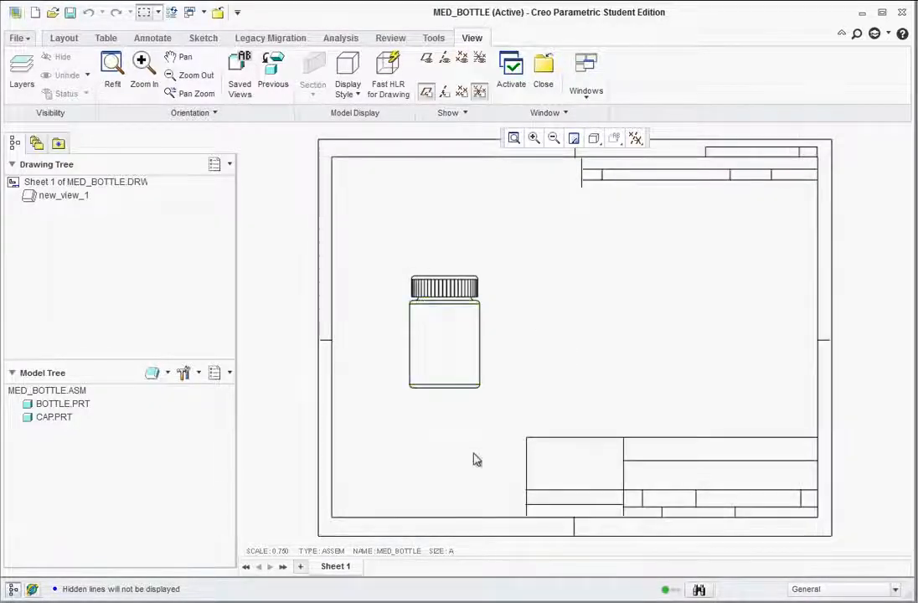
Step: Set the front view's tangent edges display style to Phantom, apply it, and check the edges up close
left_click(479, 355)
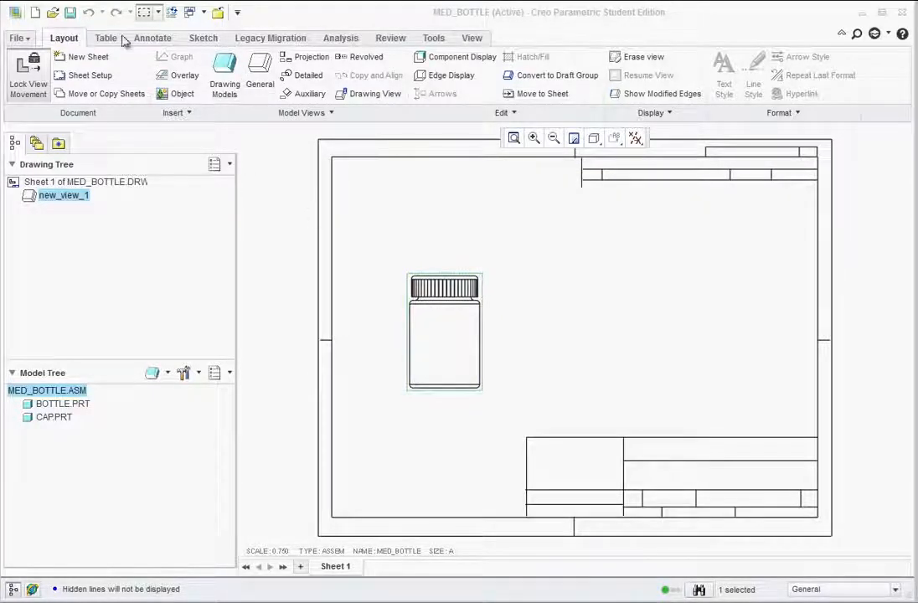
left_click(446, 349)
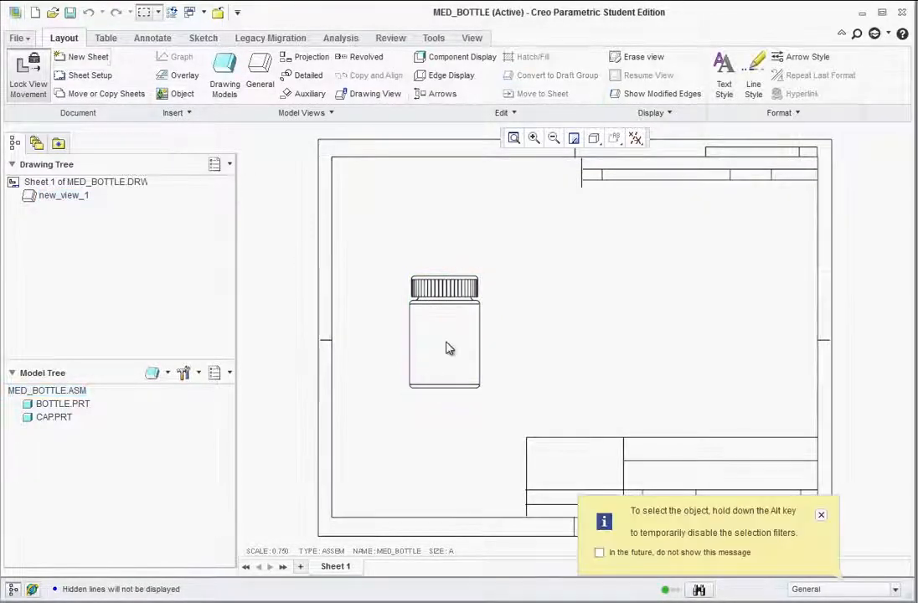
left_click(821, 517)
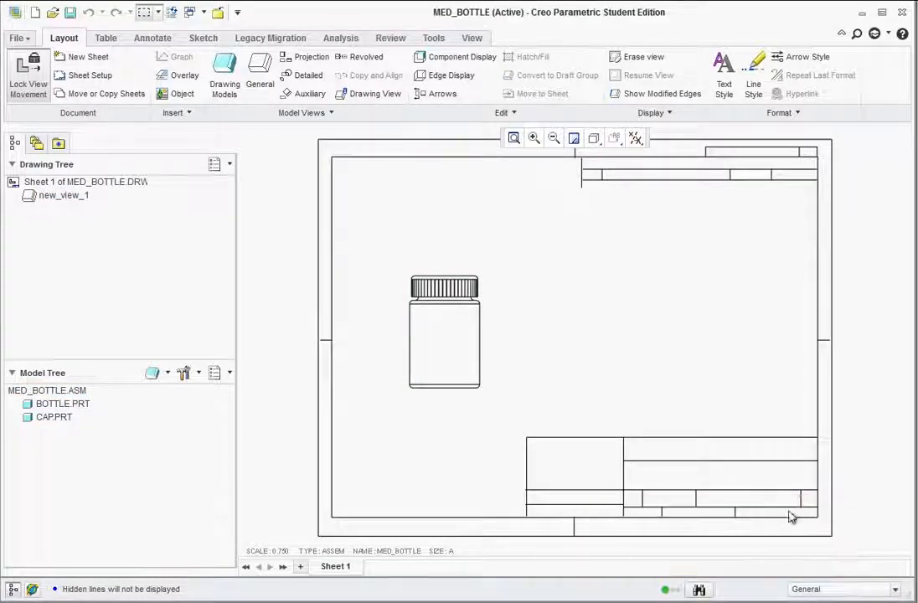
double_click(452, 336)
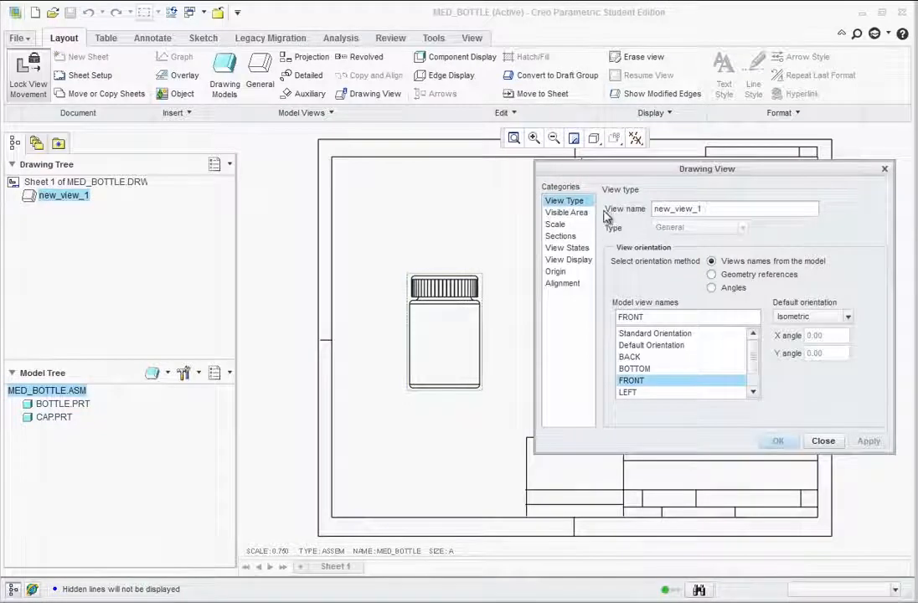
left_click(564, 260)
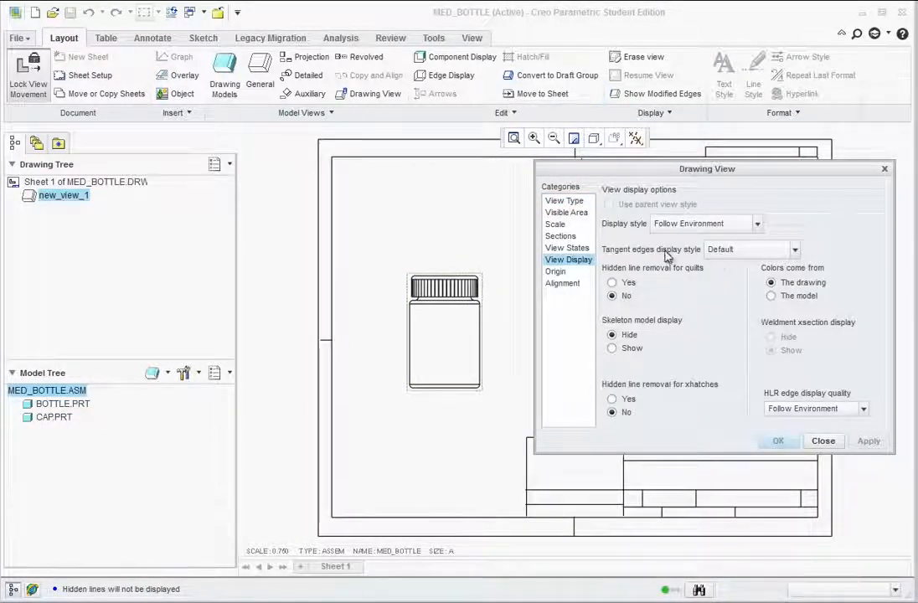
left_click(782, 249)
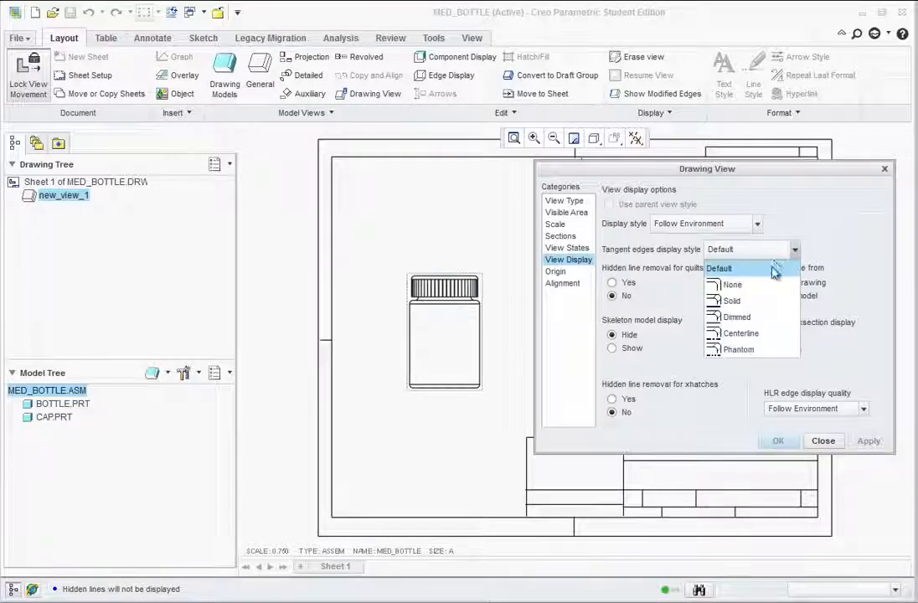
left_click(740, 349)
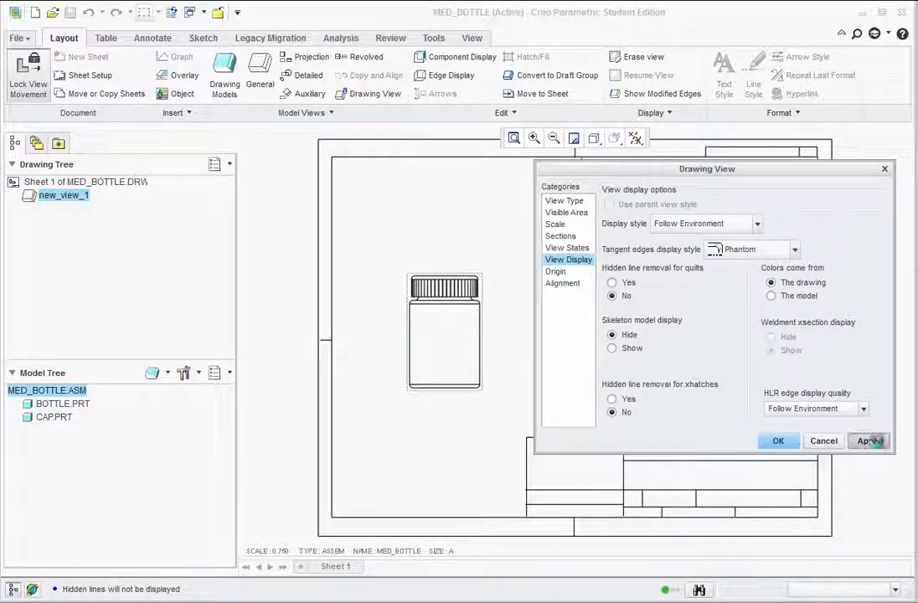
left_click(823, 441)
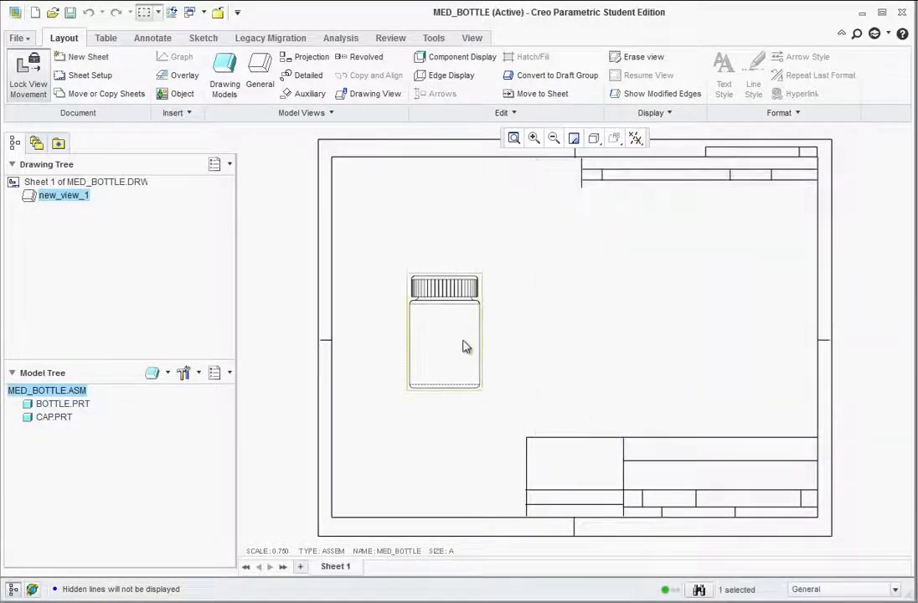
scroll(465, 347, "up", 5)
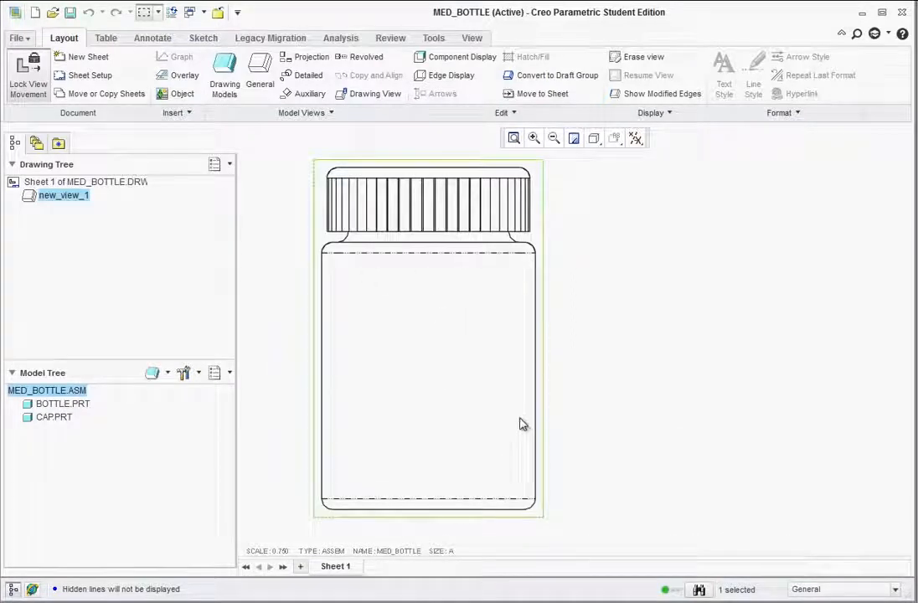
scroll(519, 423, "down", 5)
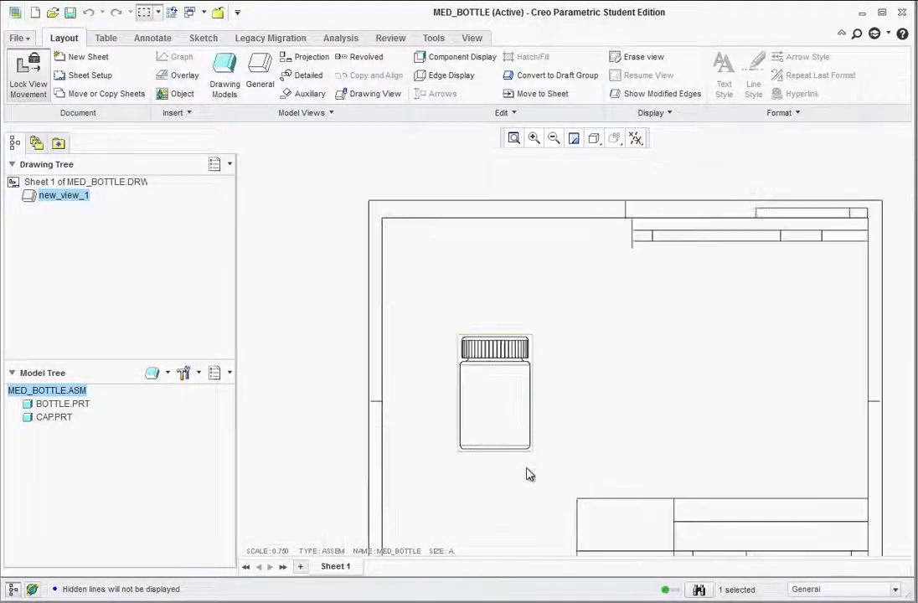
Step: Unlock view movement and shift the front view closer to the sheet's left border
mouse_move(514, 391)
left_mouse_down()
mouse_move(475, 380)
mouse_move(473, 389)
left_mouse_up()
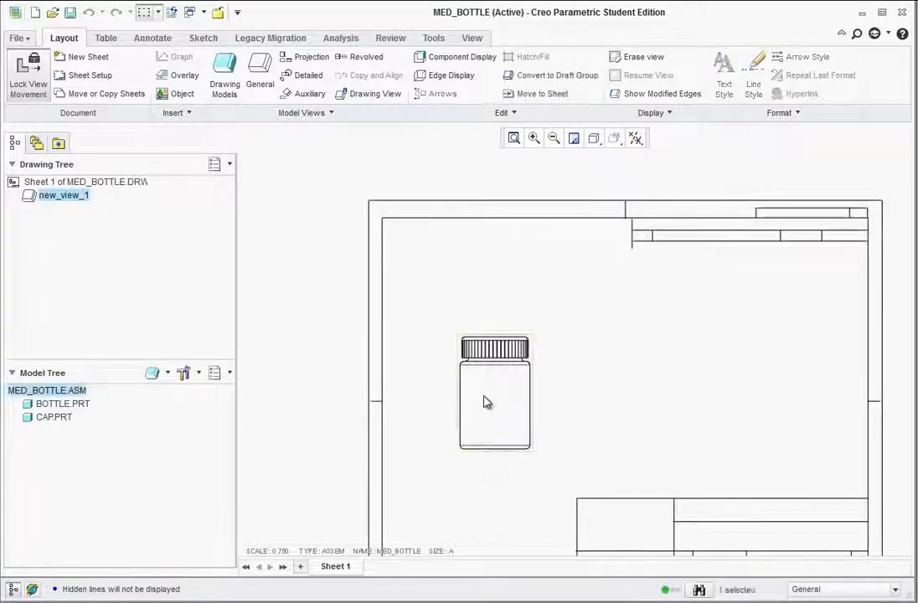
left_click(37, 87)
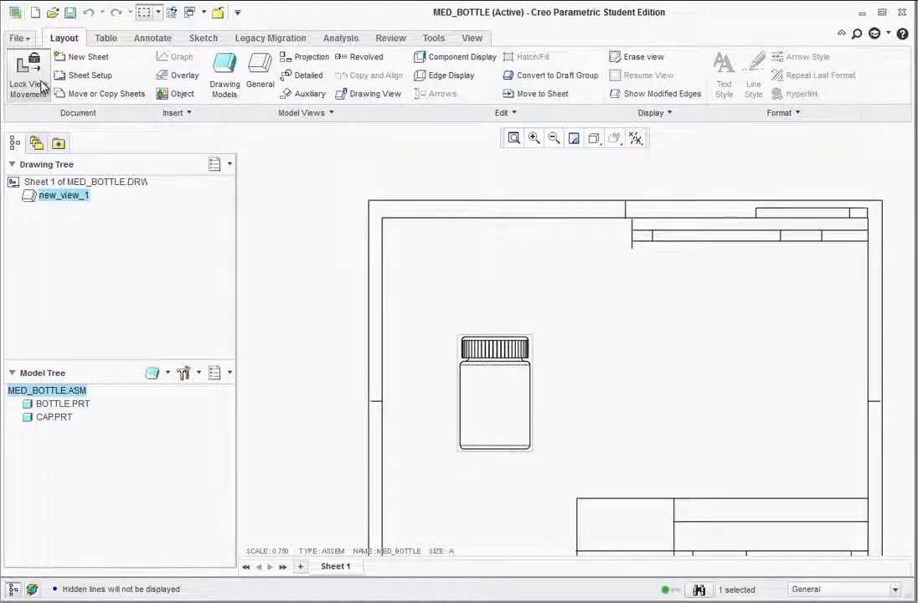
left_click_drag(499, 392, 466, 399)
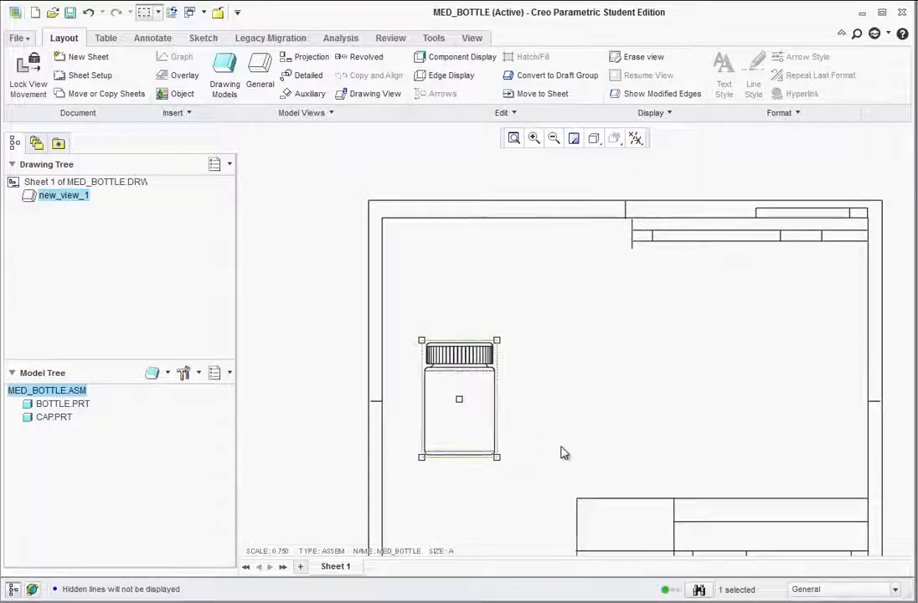
scroll(569, 456, "up", 1)
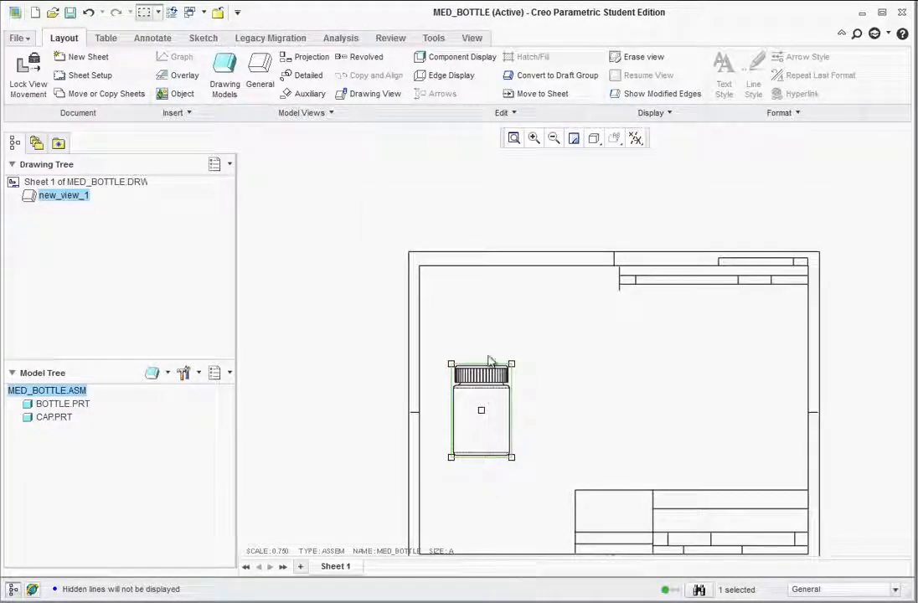
Step: Create two projection views from the front view, one below it and one to its right
left_click(304, 57)
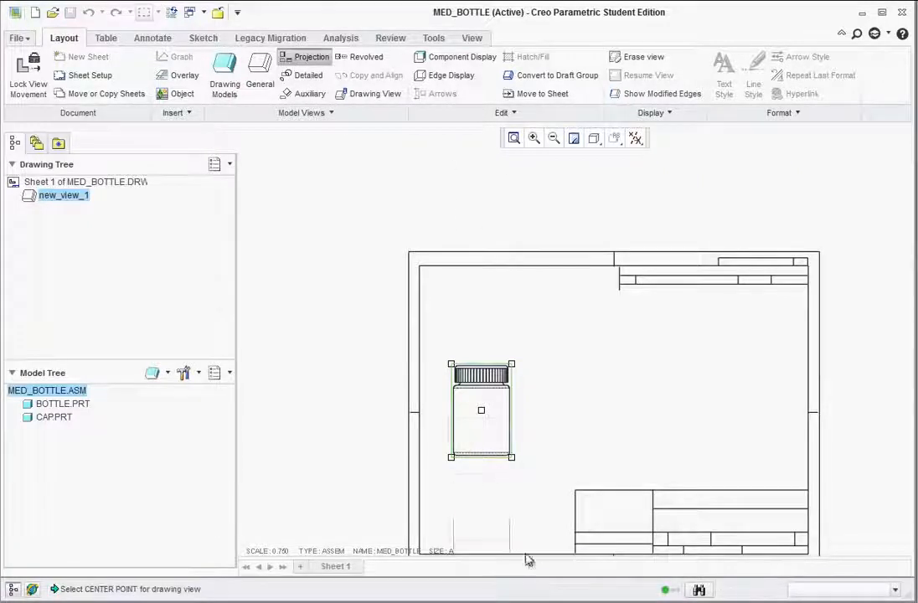
left_click(494, 508)
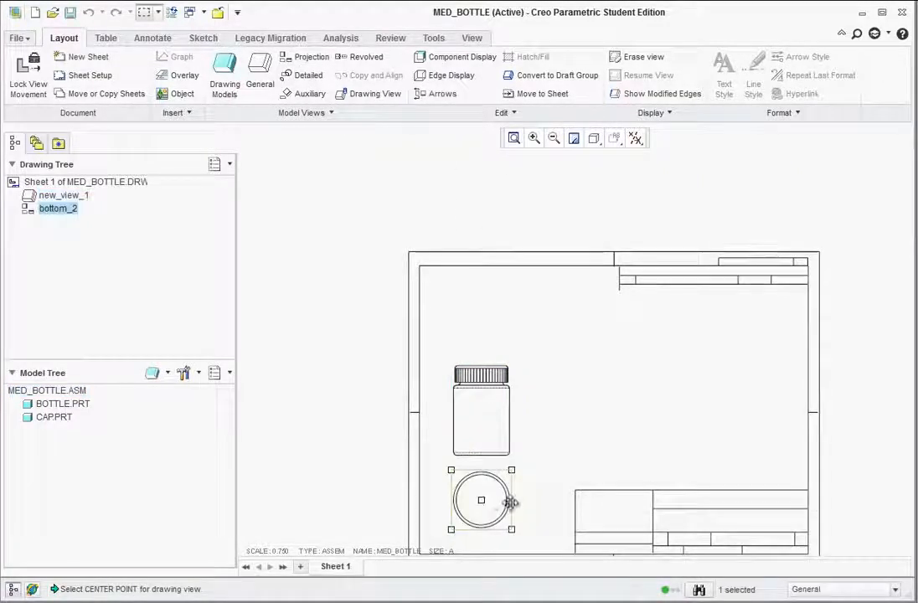
left_click(520, 406)
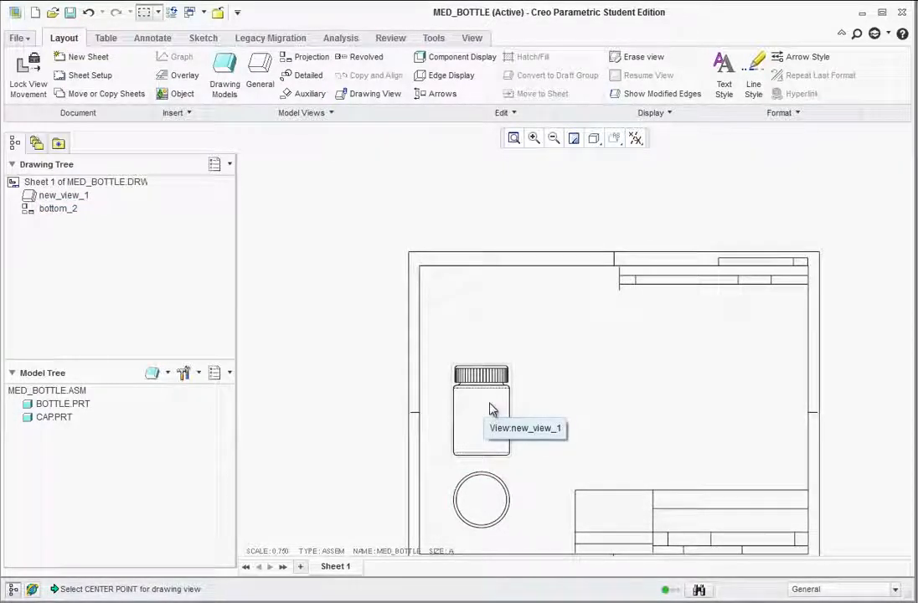
left_click(491, 413)
left_click(314, 58)
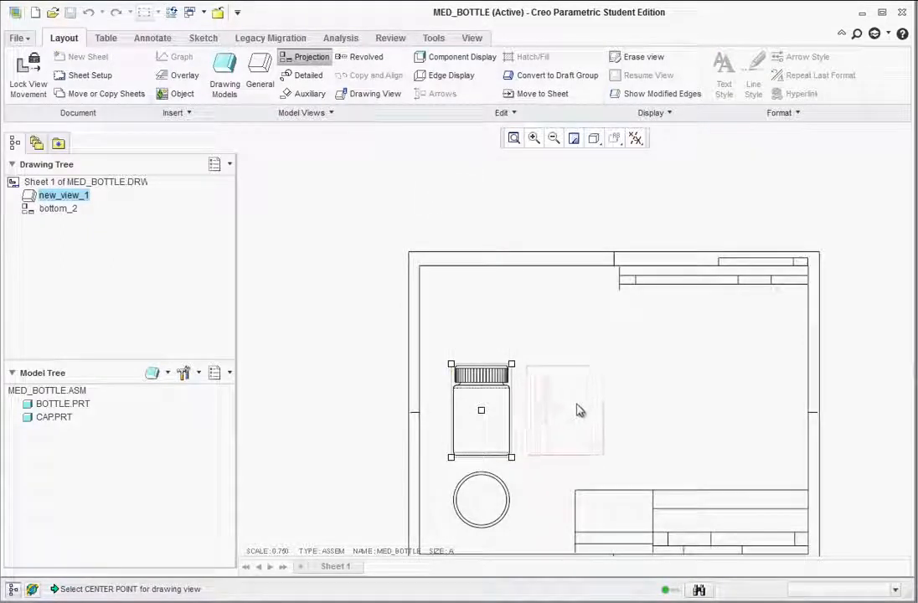
left_click(581, 410)
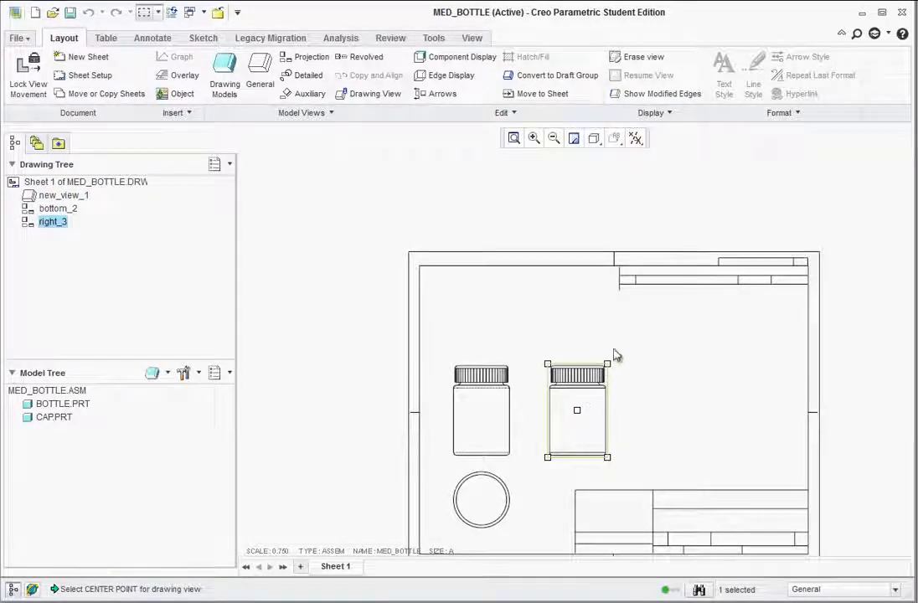
Step: Turn on the display of datum planes in the drawing views
left_click(635, 140)
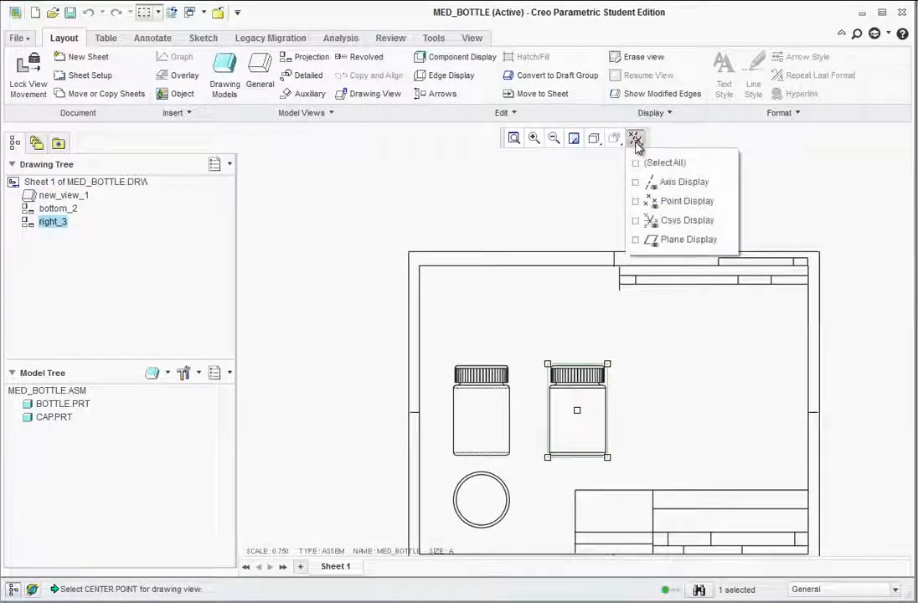
left_click(637, 242)
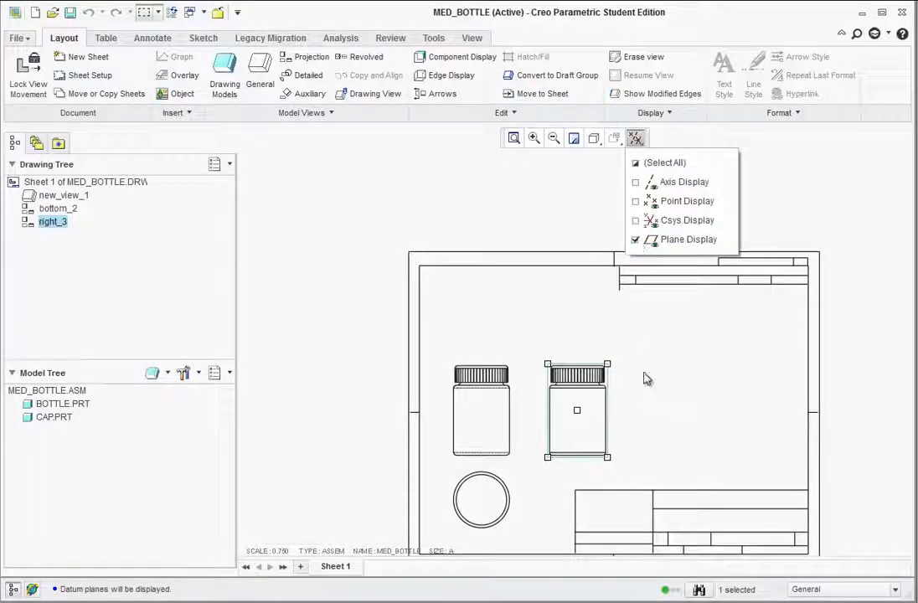
scroll(625, 426, "up", 1)
scroll(589, 452, "down", 5)
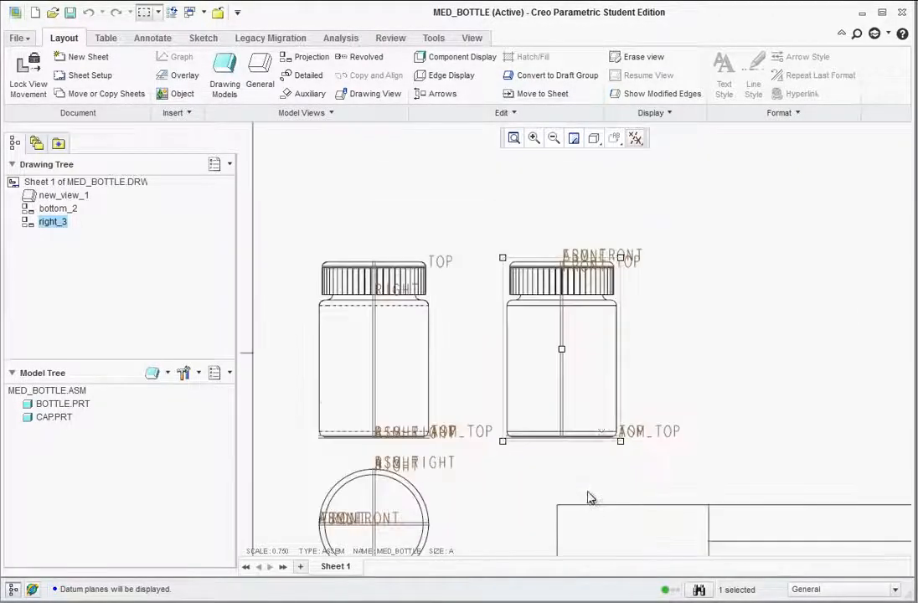
scroll(610, 402, "down", 1)
Step: Make the right projected view a full 2D section using a new planar, single cross-section A through the ASM_RIGHT datum plane
double_click(597, 337)
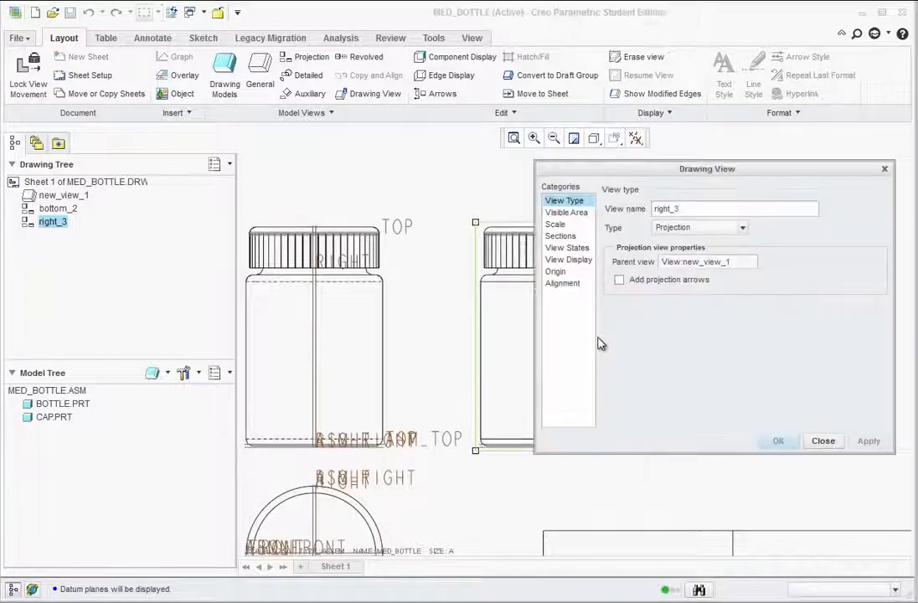
left_click(560, 237)
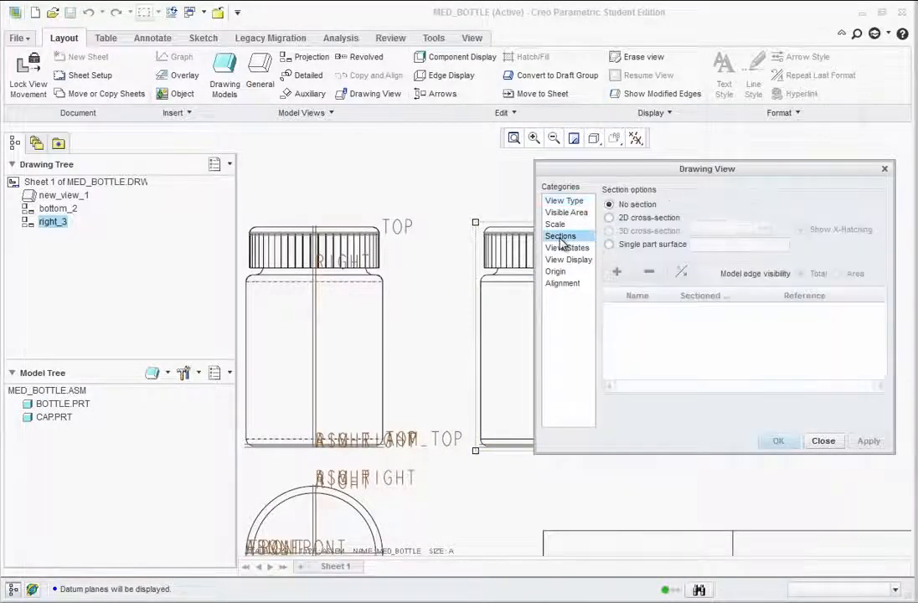
left_click(608, 217)
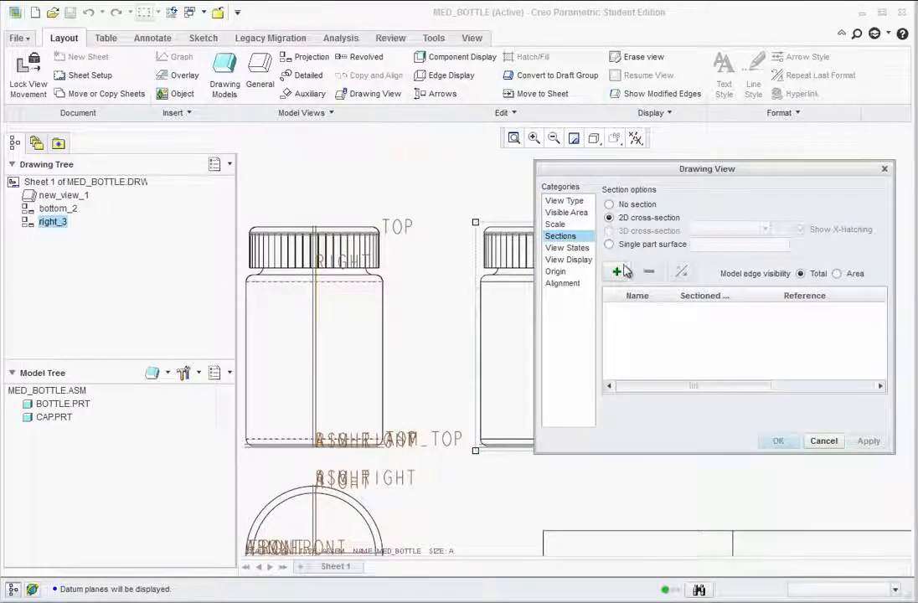
left_click(616, 272)
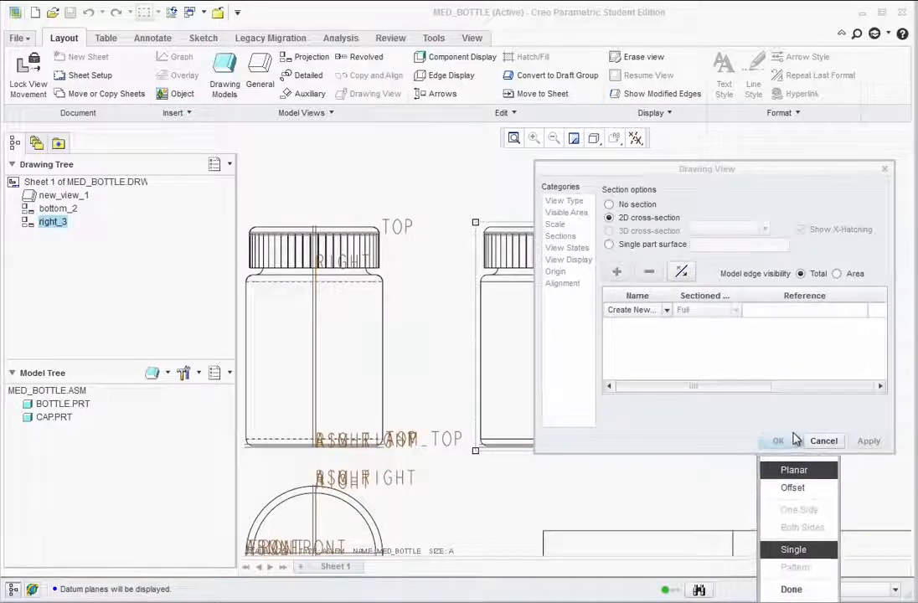
left_click(790, 569)
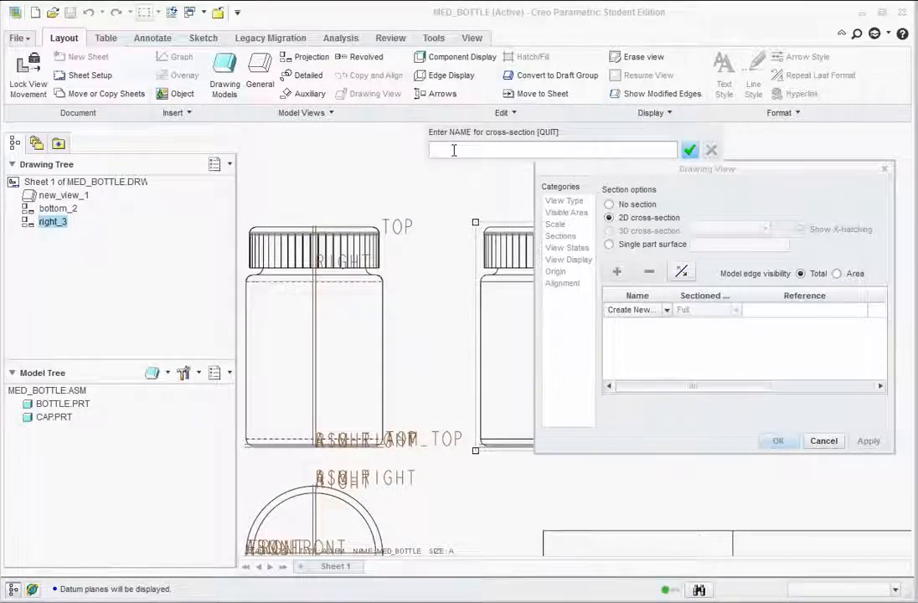
type("A")
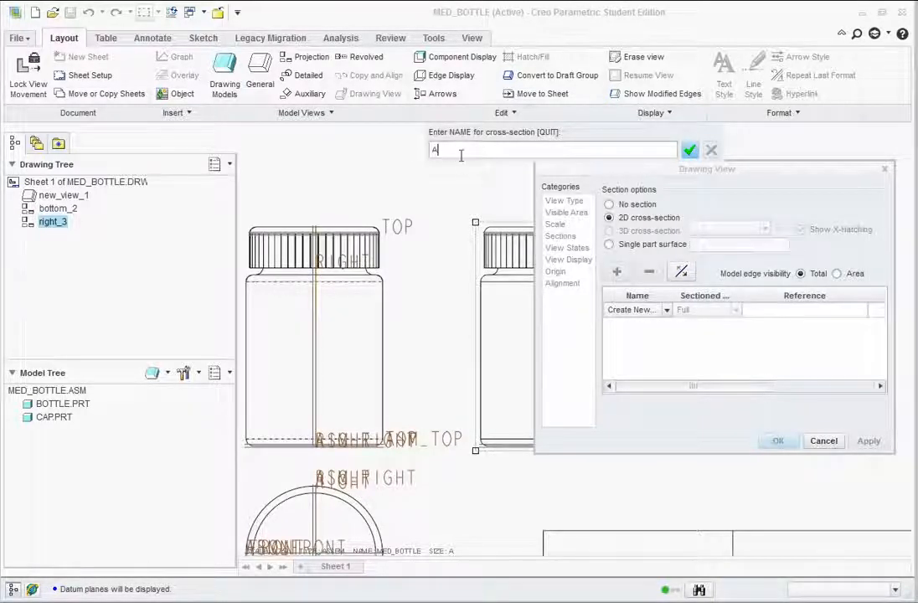
left_click(689, 150)
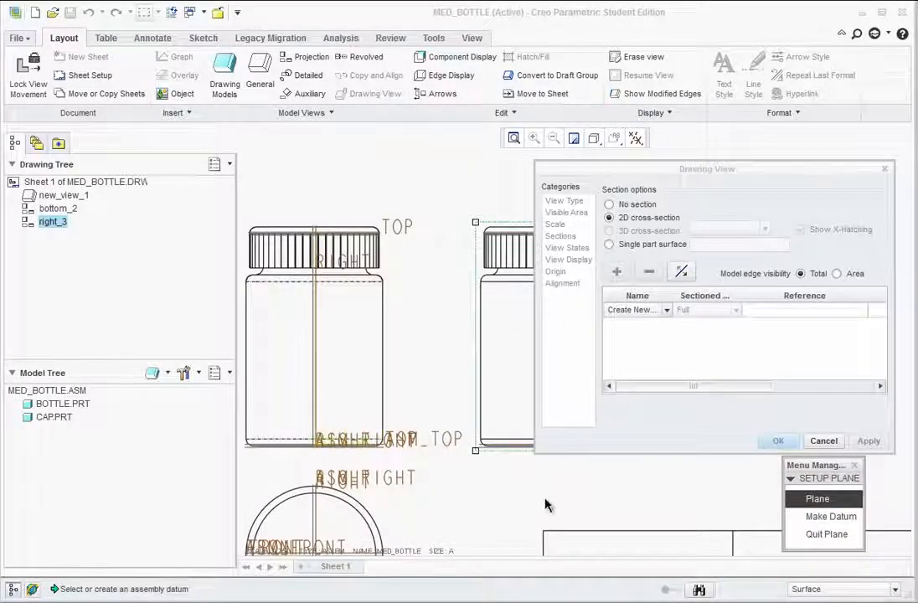
left_click(326, 450)
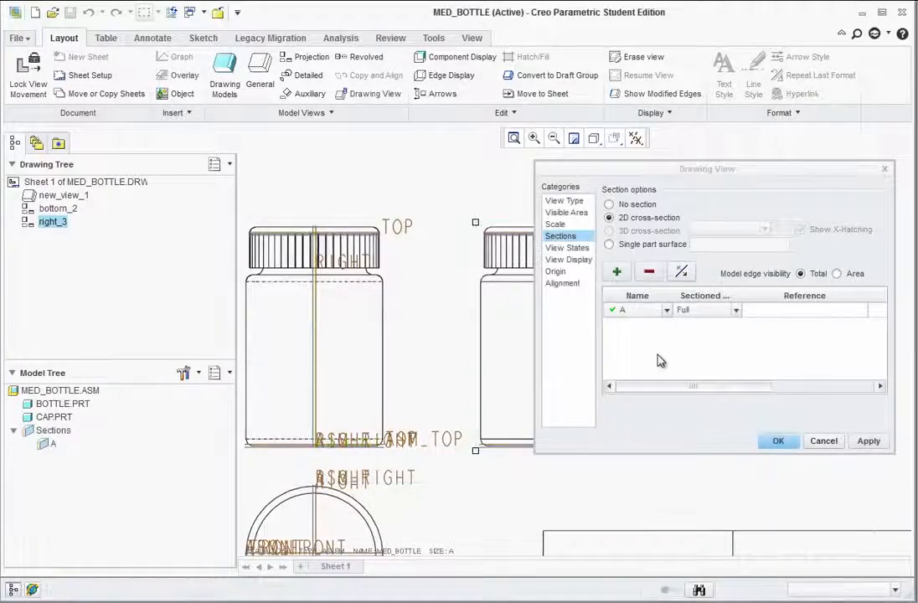
left_click(868, 440)
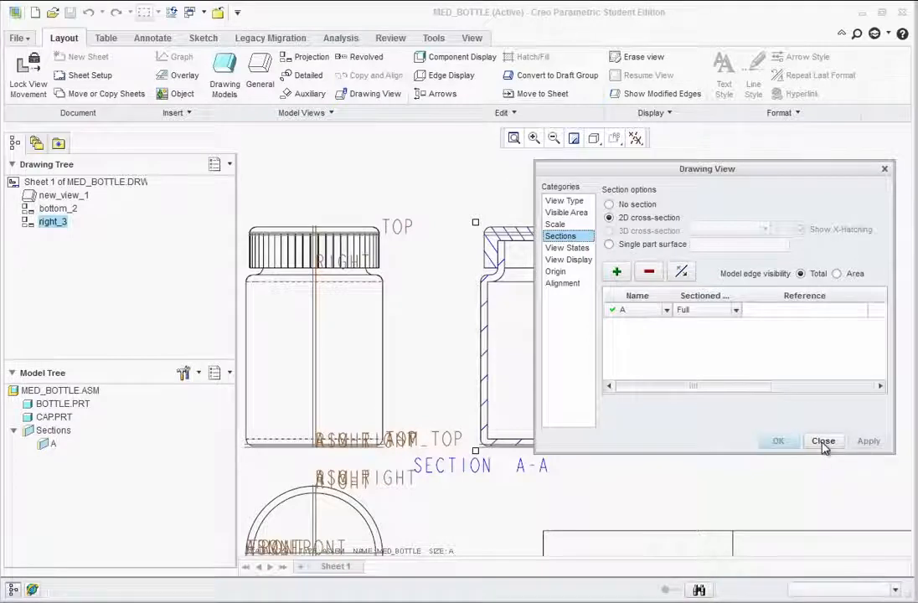
left_click(823, 442)
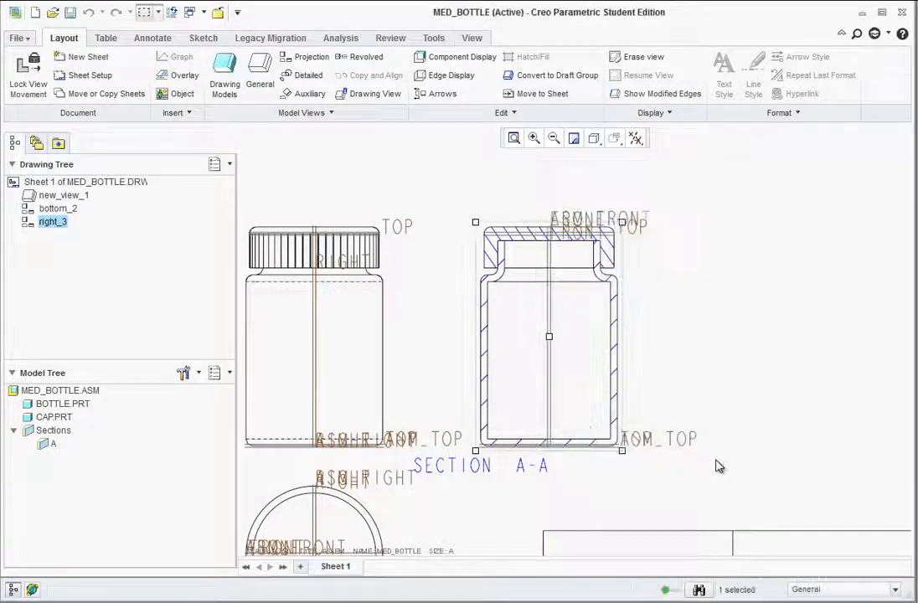
Step: Turn off the display of datum planes in the drawing
left_click(634, 139)
left_click(670, 239)
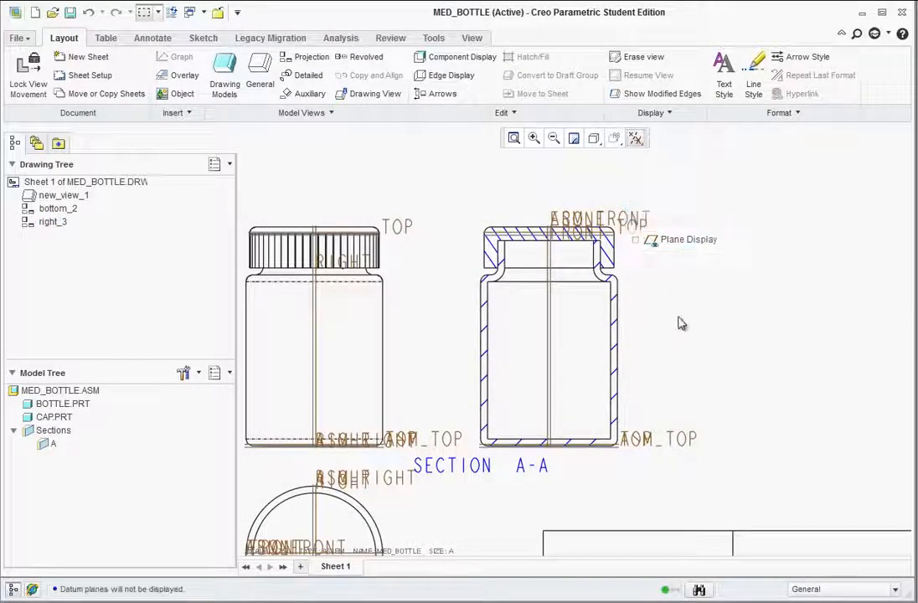
scroll(681, 331, "up", 2)
scroll(667, 417, "down", 1)
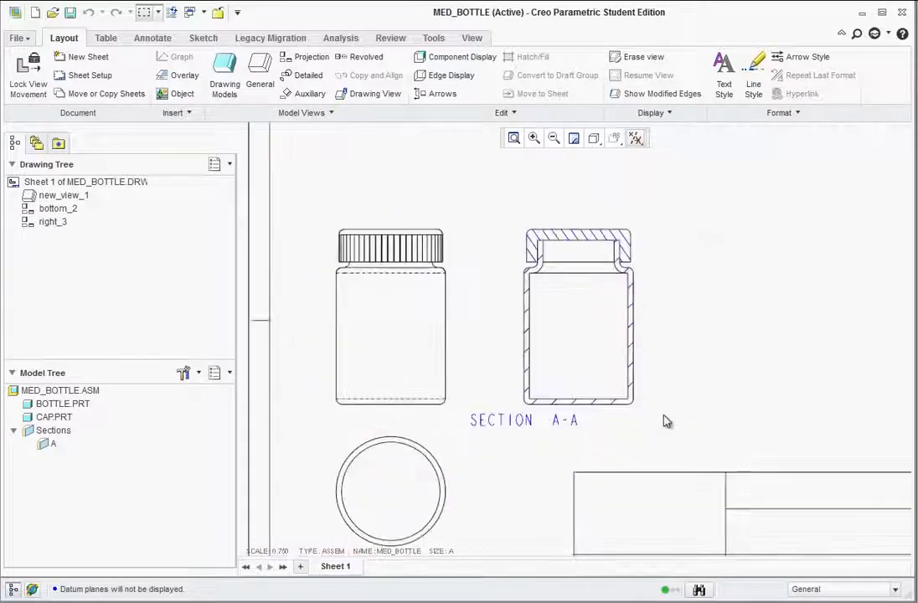
Step: Center the SECTION A-A note beneath the sectioned bottle view
left_click(518, 418)
left_click_drag(569, 422, 623, 429)
left_click(705, 363)
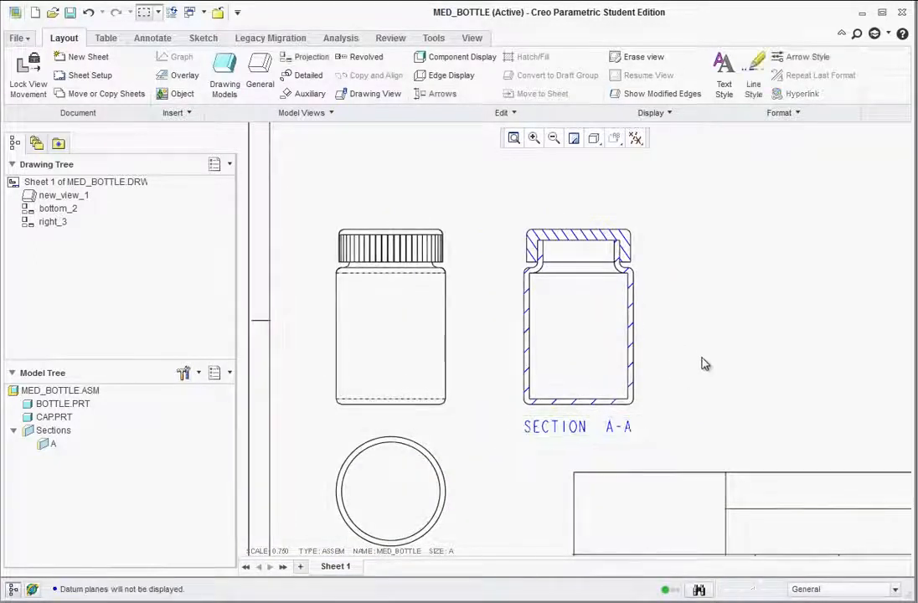
Step: Create a detailed view of the section view's upper right cap and neck corner, and place it to the right of the section
scroll(705, 364, "up", 1)
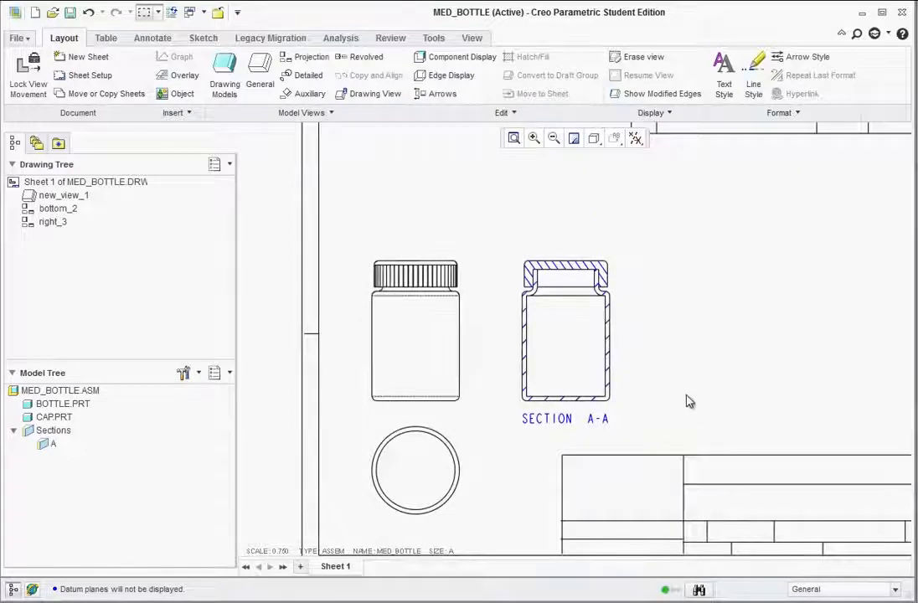
scroll(725, 320, "down", 1)
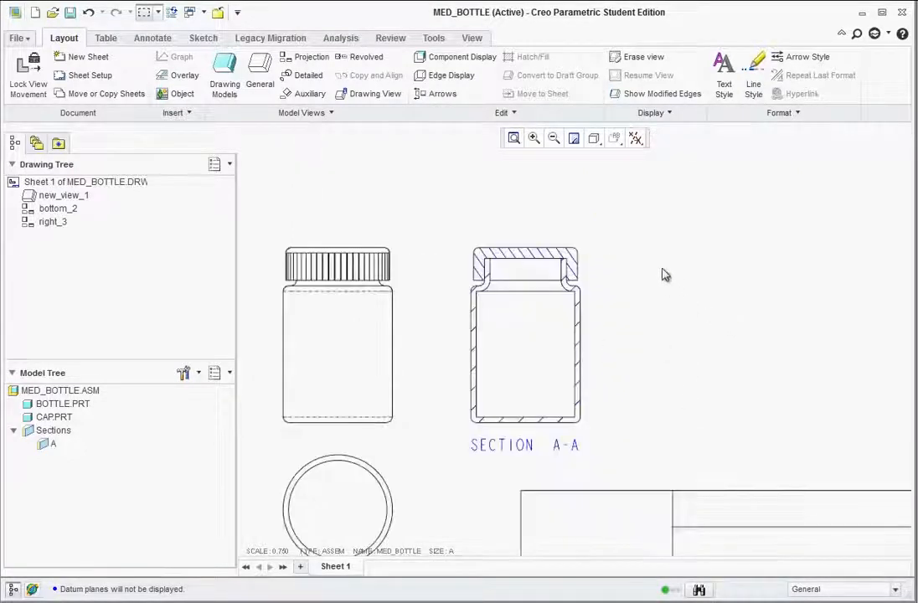
scroll(664, 275, "down", 1)
left_click(301, 76)
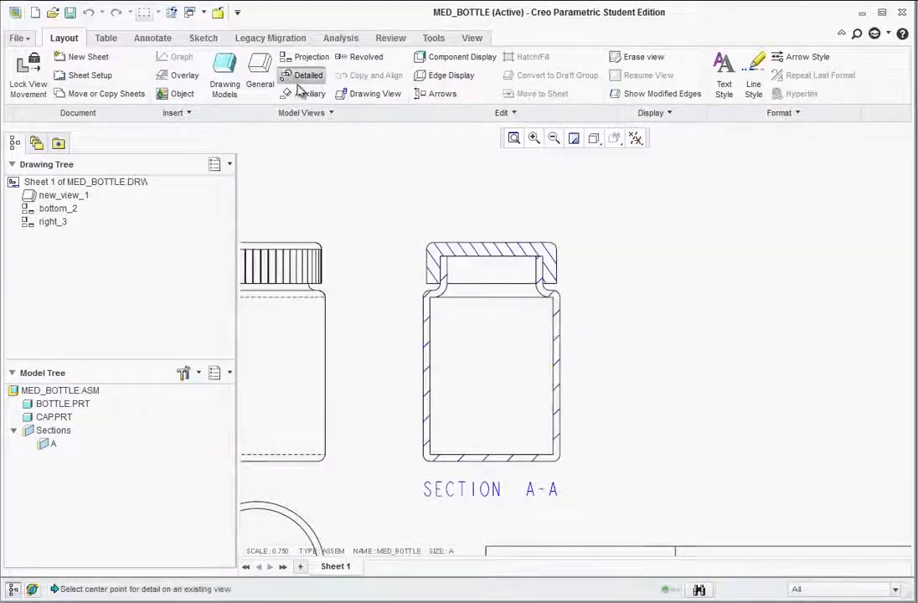
left_click(544, 270)
left_click(541, 231)
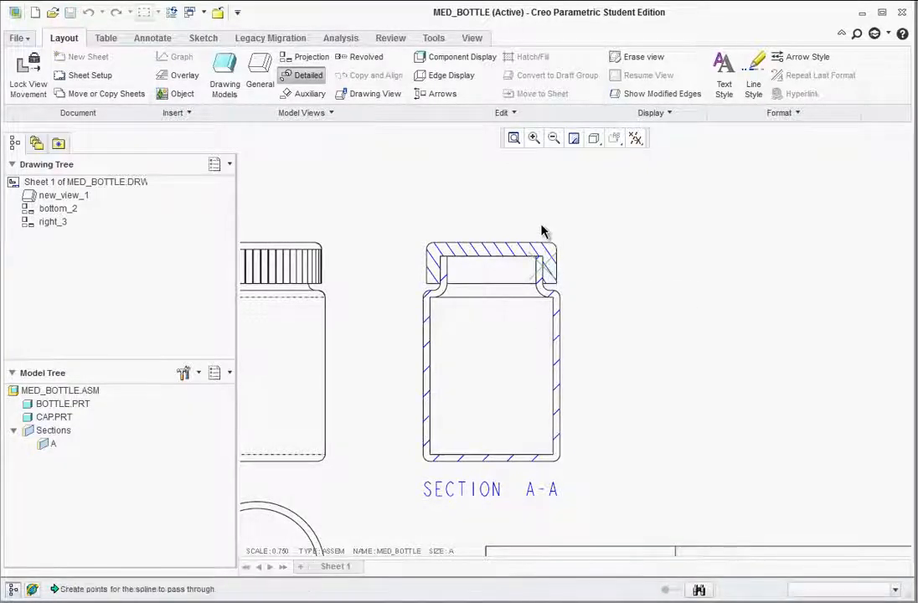
left_click(506, 255)
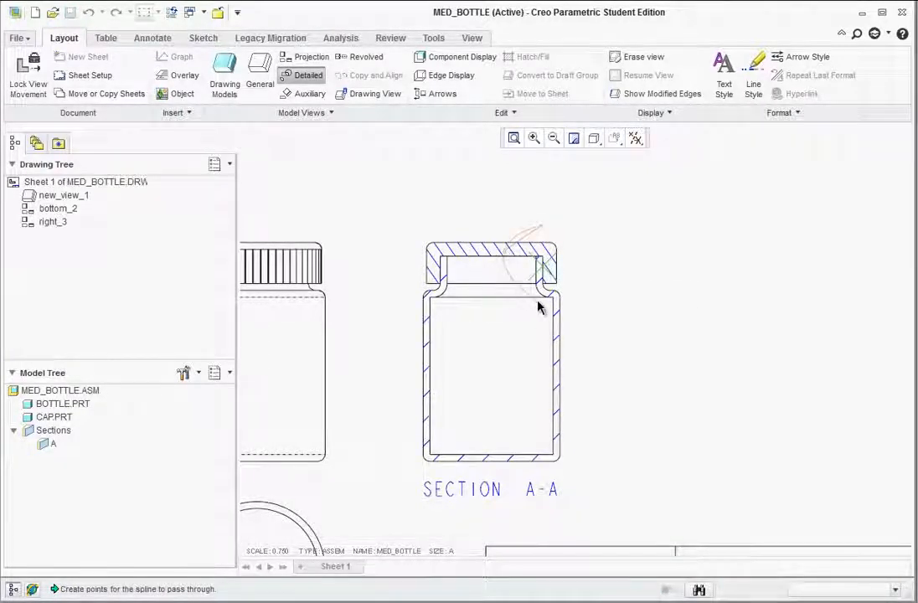
left_click(538, 300)
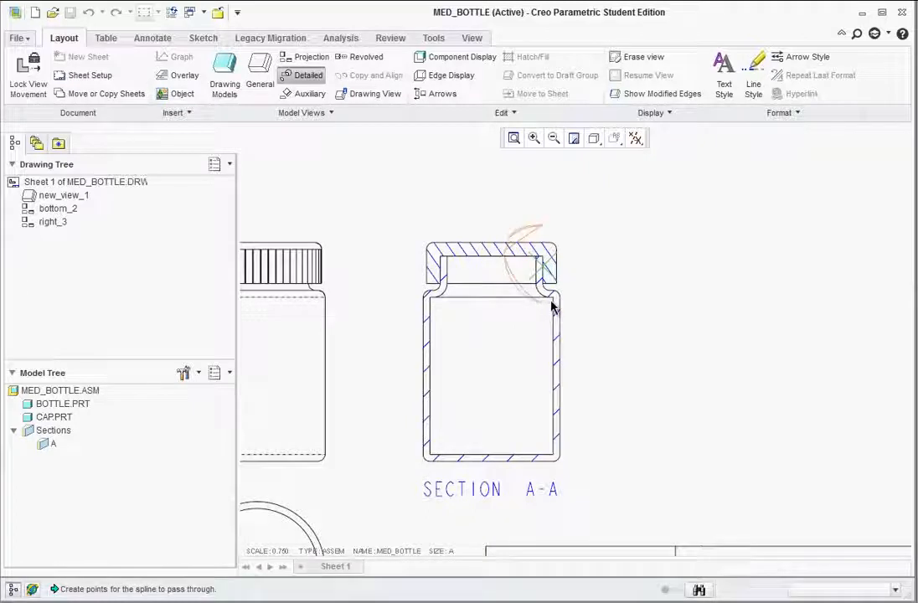
left_click(590, 270)
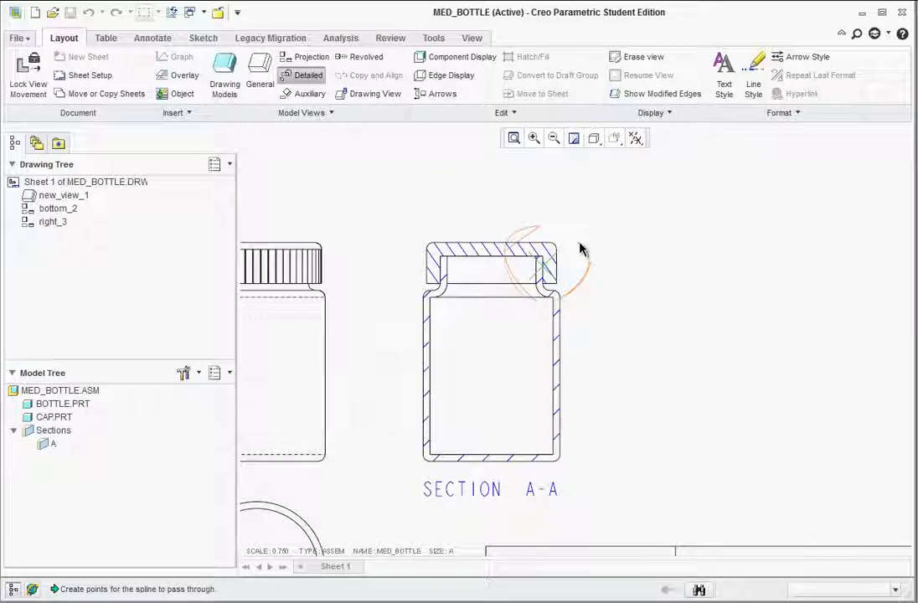
middle_click(584, 251)
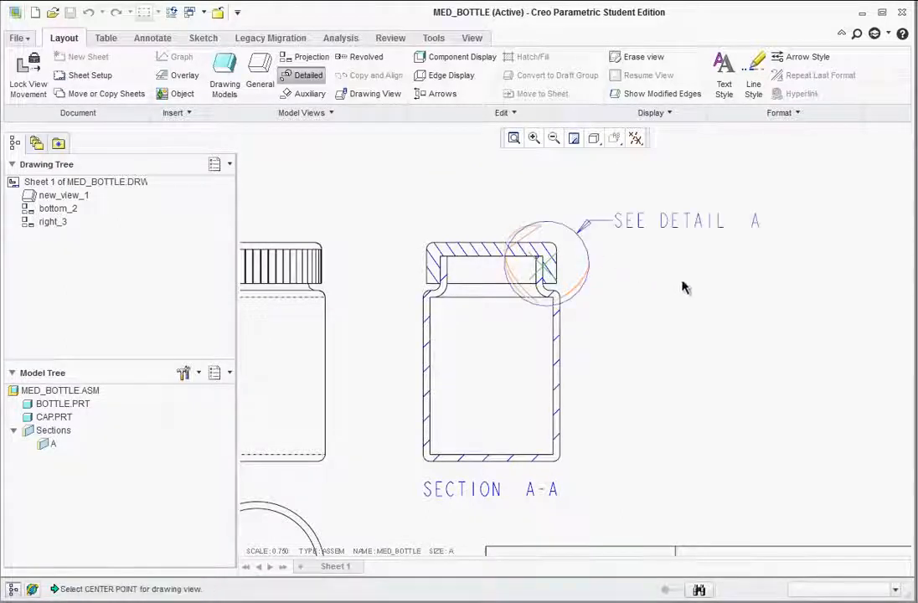
left_click(707, 284)
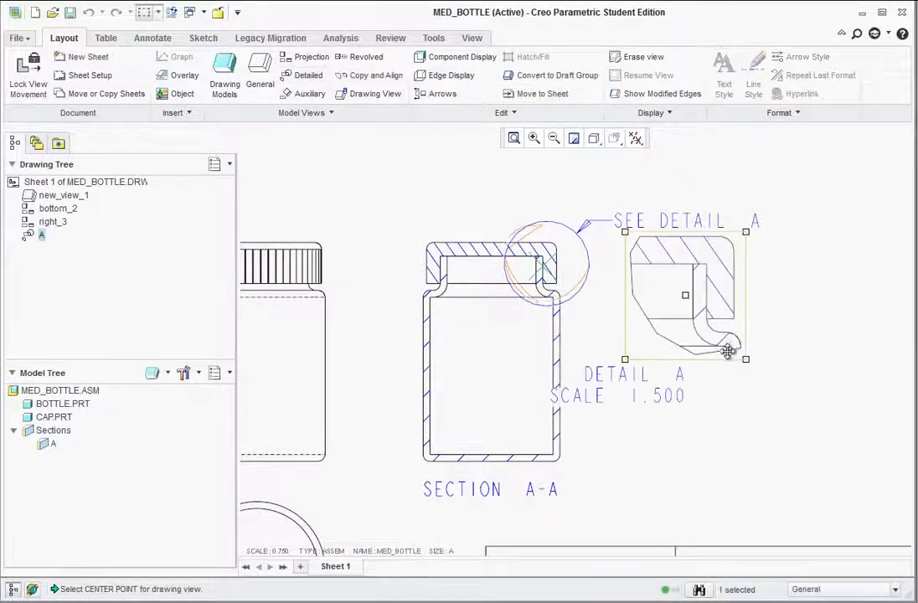
Step: Shift detail view A farther right from the section view and place its name and scale note beneath it
left_click_drag(688, 295, 744, 297)
left_click(712, 392)
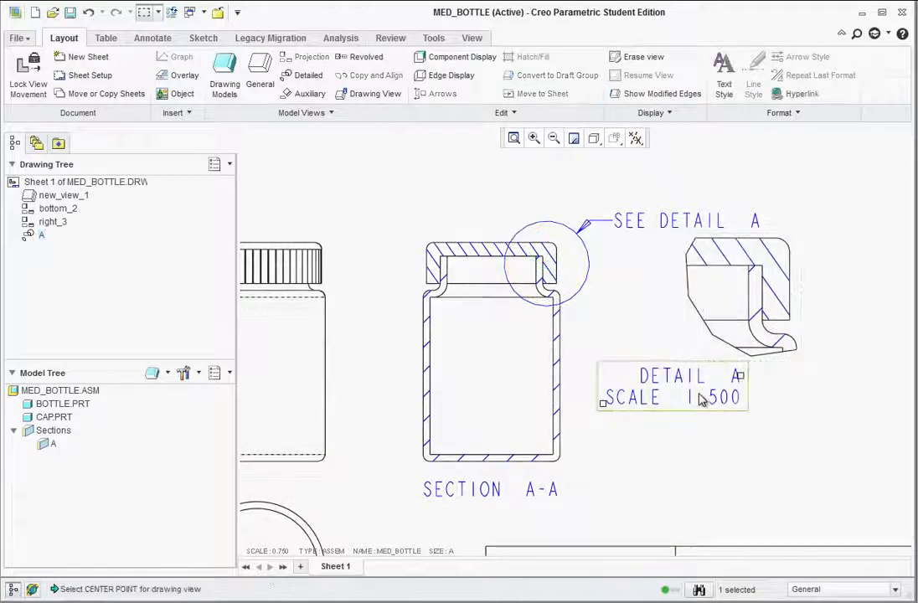
left_click_drag(685, 372, 759, 381)
left_click(661, 450)
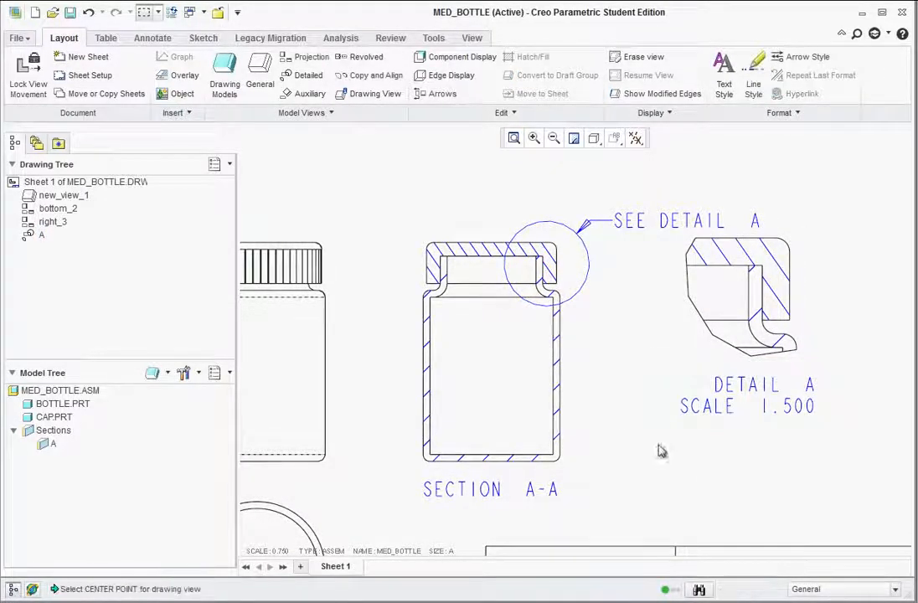
Step: Raise the SEE DETAIL A callout note above the detail view
left_click(670, 220)
left_click_drag(670, 221, 674, 182)
left_click(636, 289)
Step: Move detail view A slightly down and closer to the section view
scroll(542, 399, "down", 5)
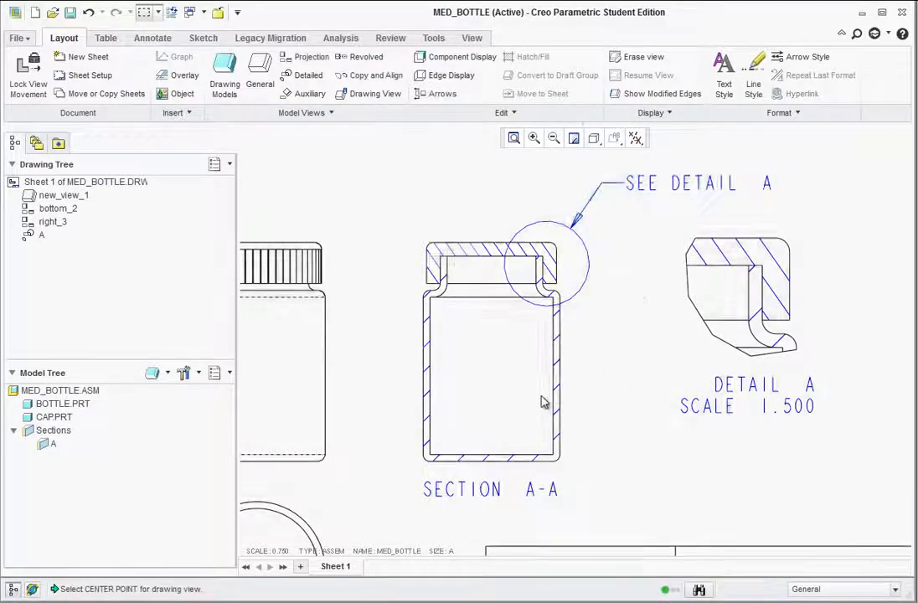
left_click(610, 357)
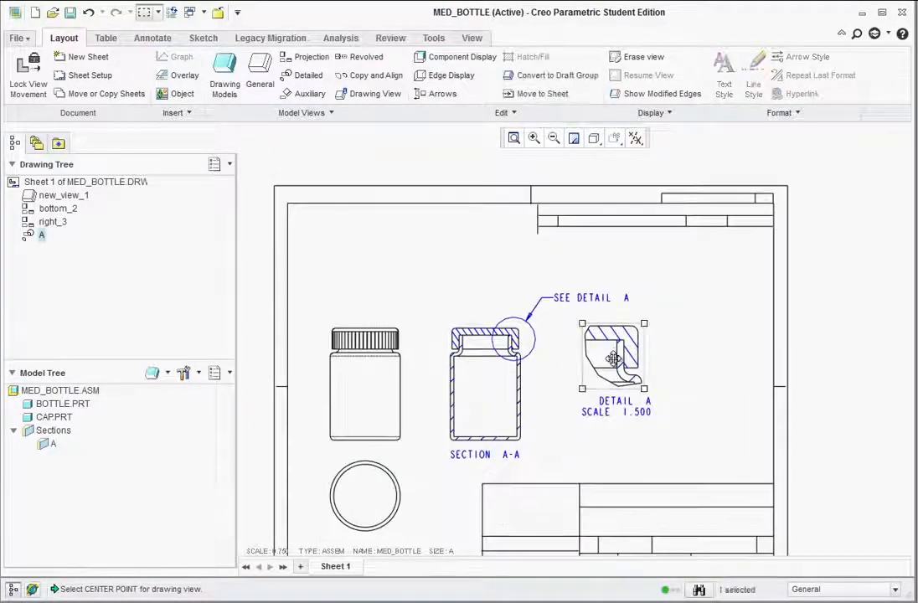
left_click_drag(612, 358, 594, 363)
left_click(713, 423)
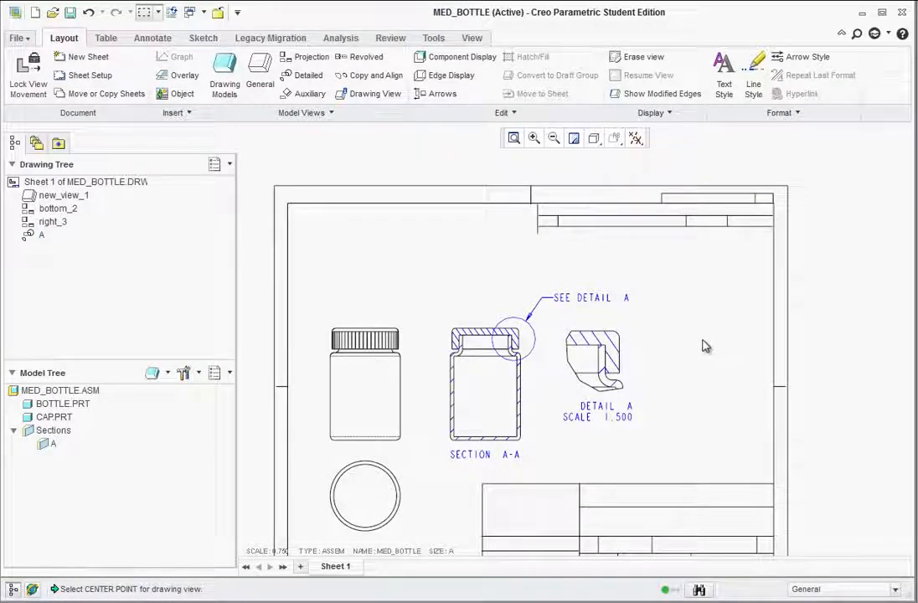
Step: Place a general view of the assembly in Isometric orientation to the right of detail view A, with no combined state
left_click(255, 80)
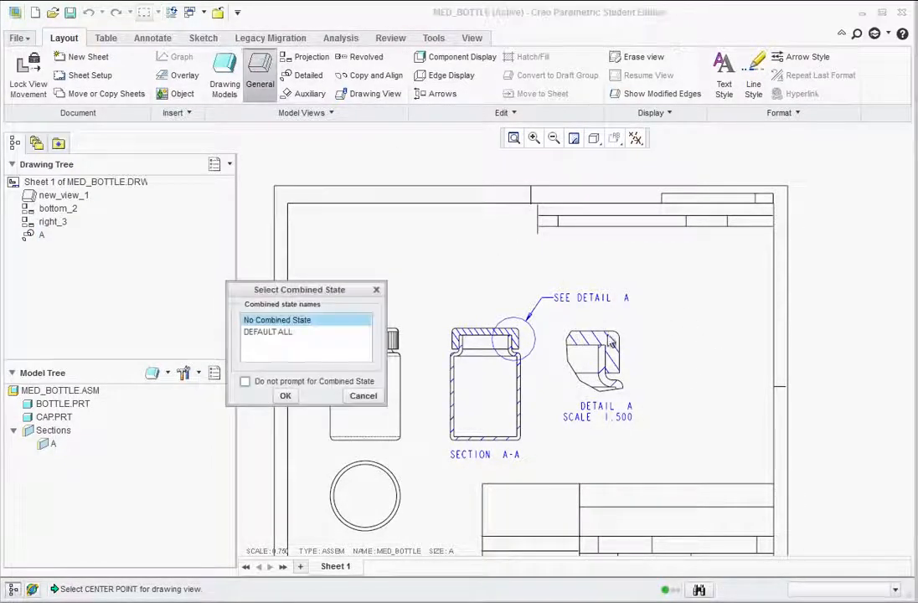
left_click(285, 395)
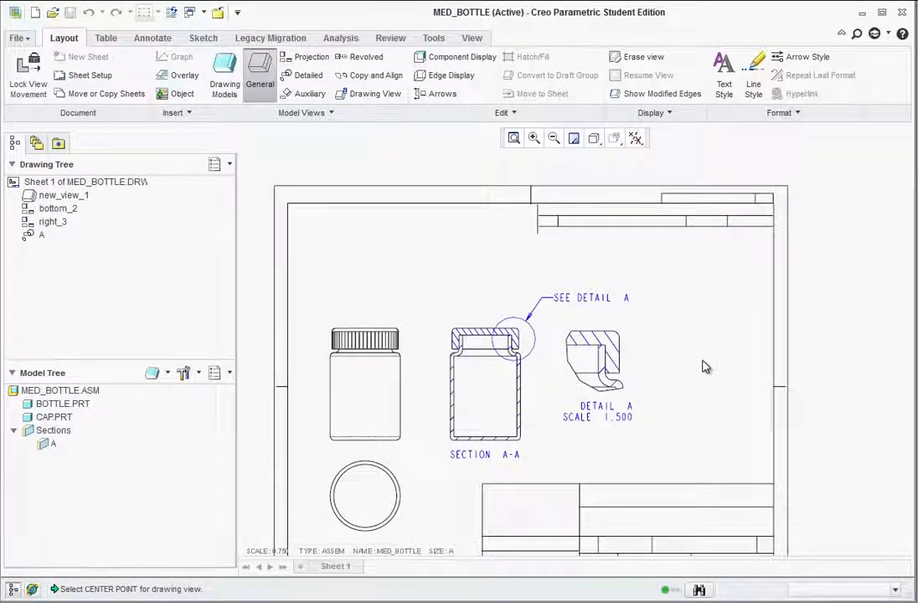
left_click(705, 366)
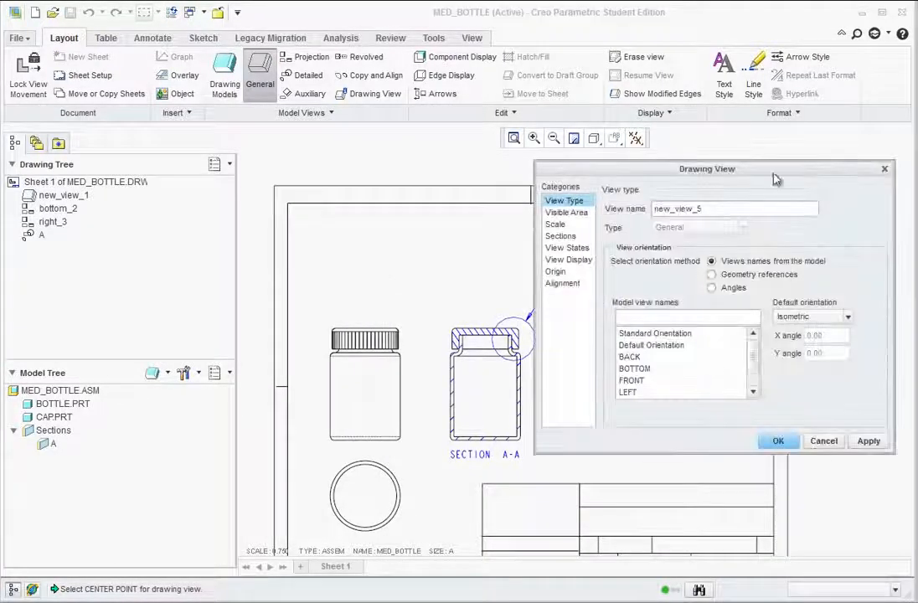
left_click_drag(691, 164, 358, 160)
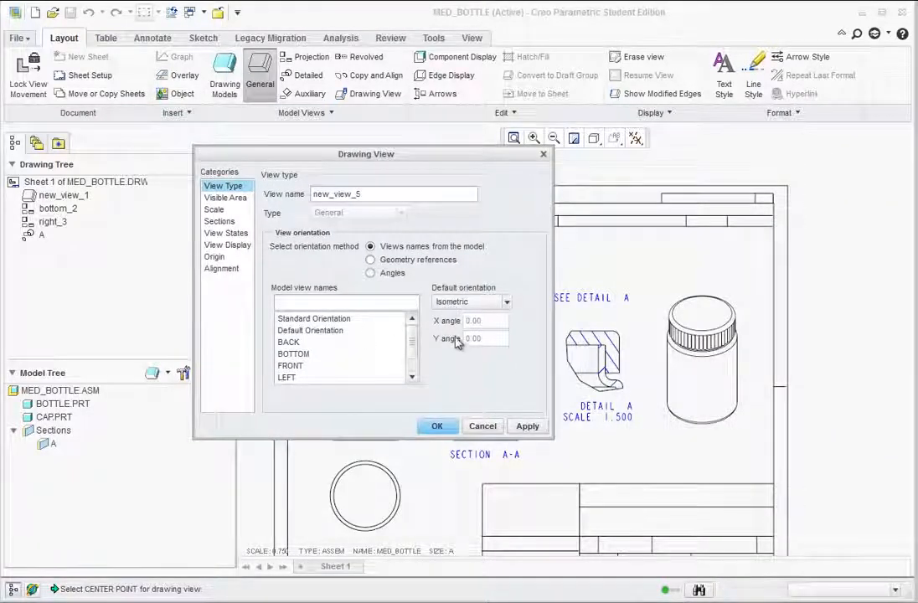
left_click(507, 301)
left_click(459, 315)
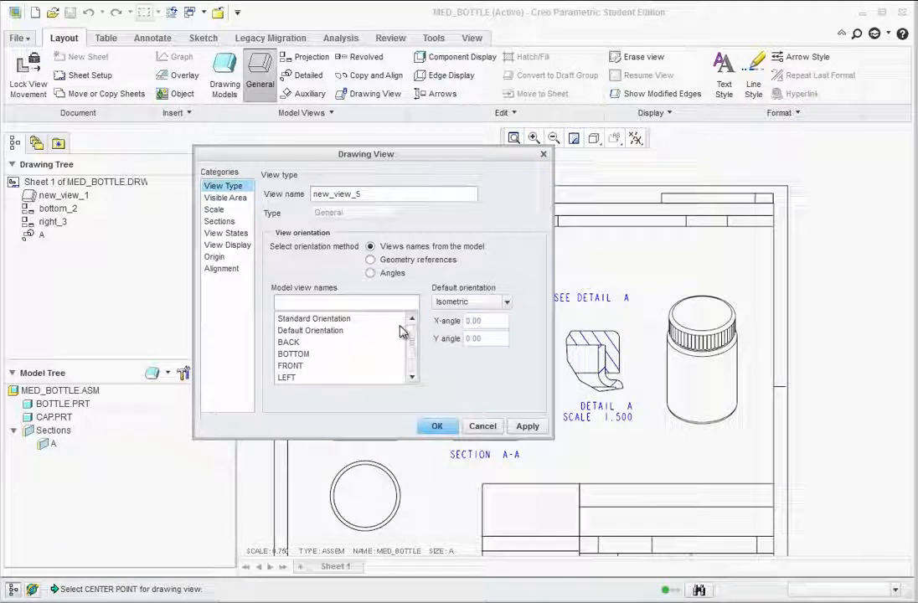
Step: Explode the components in the new isometric view using the Default assembly explode state
left_click(218, 237)
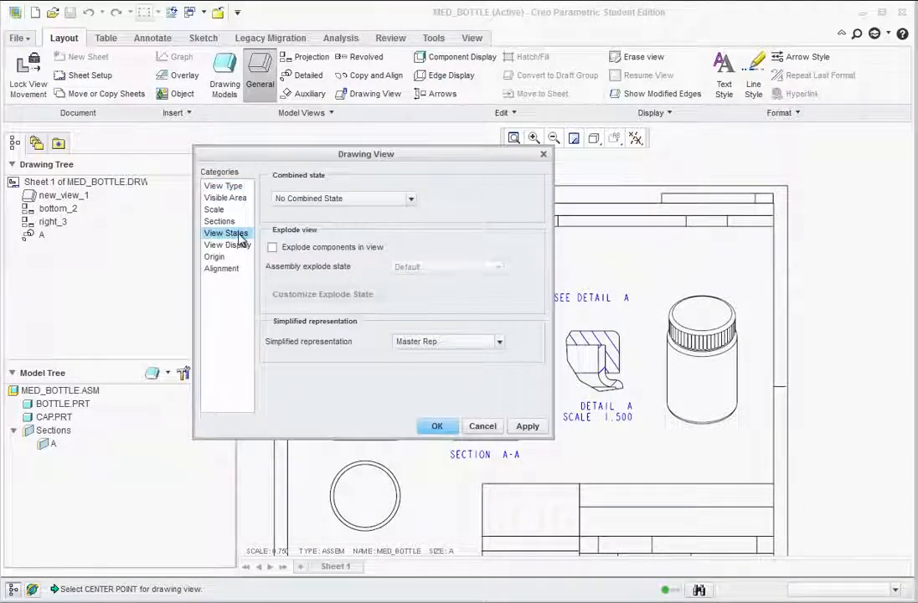
left_click(272, 248)
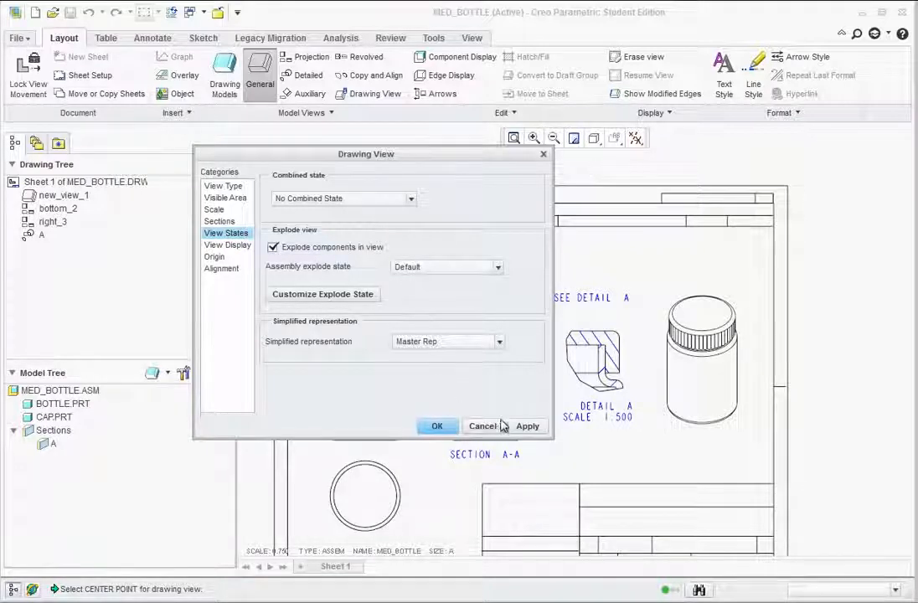
left_click(526, 427)
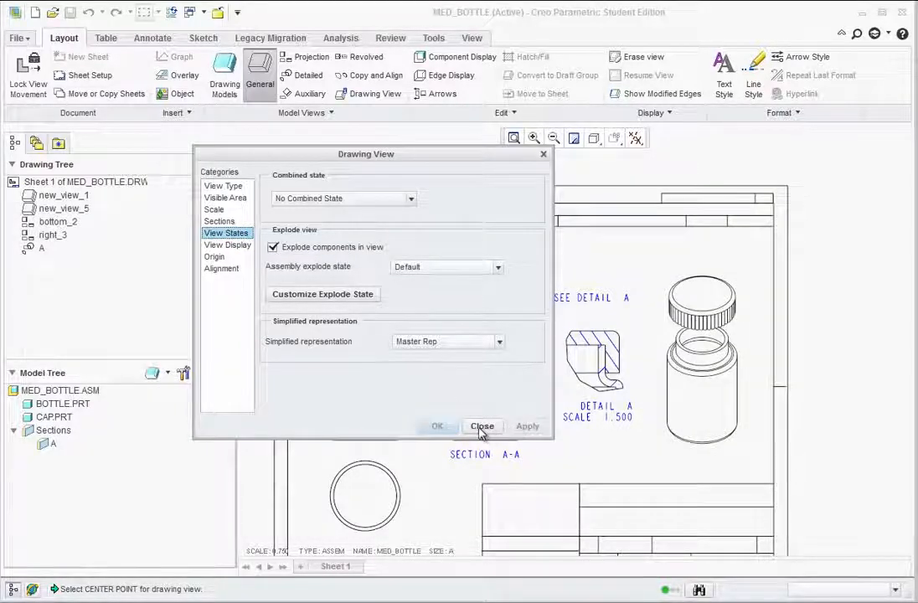
left_click(484, 426)
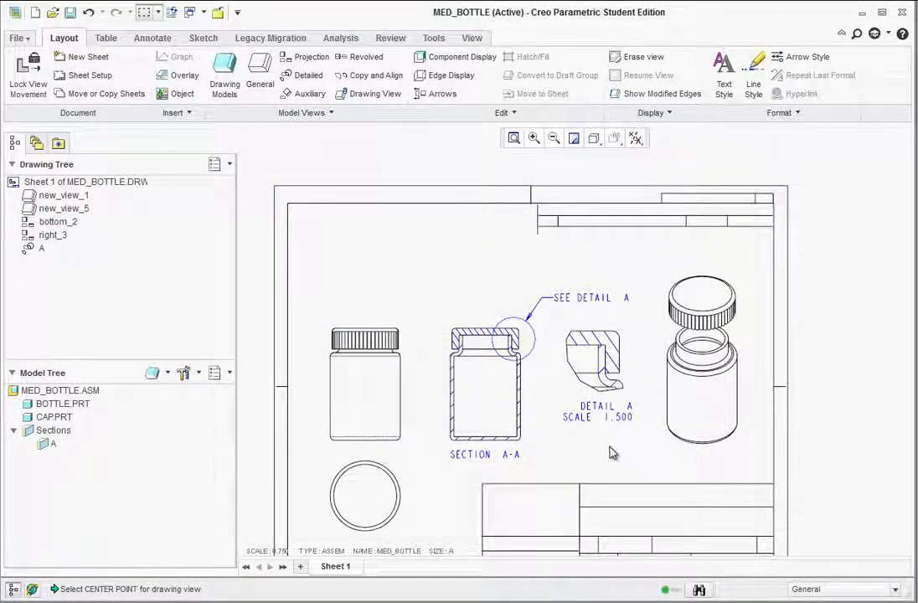
Step: Browse for a saved table file to insert in the Mid Term folder under CAD105_WF_Basics Sample Files
left_click(738, 341)
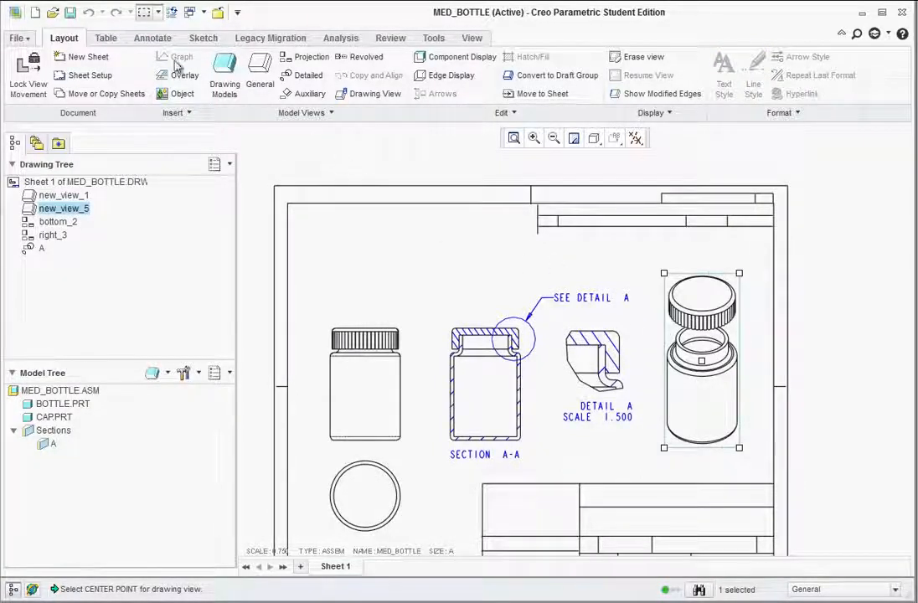
left_click(144, 38)
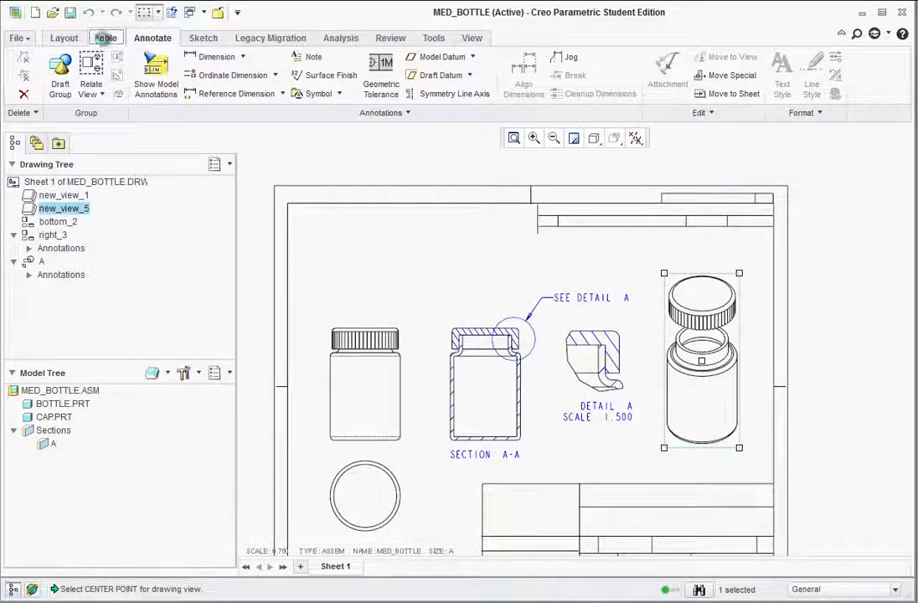
left_click(105, 38)
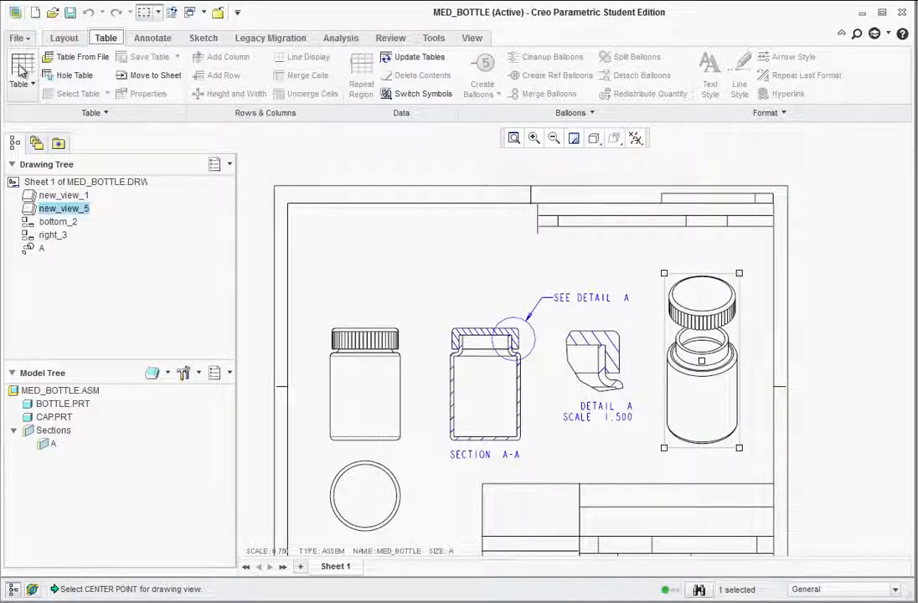
left_click(70, 62)
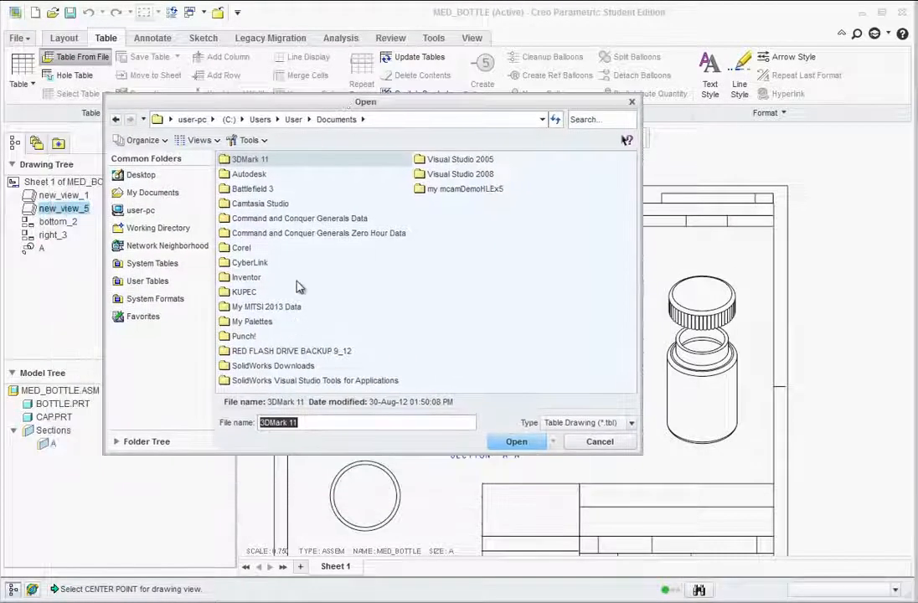
double_click(291, 351)
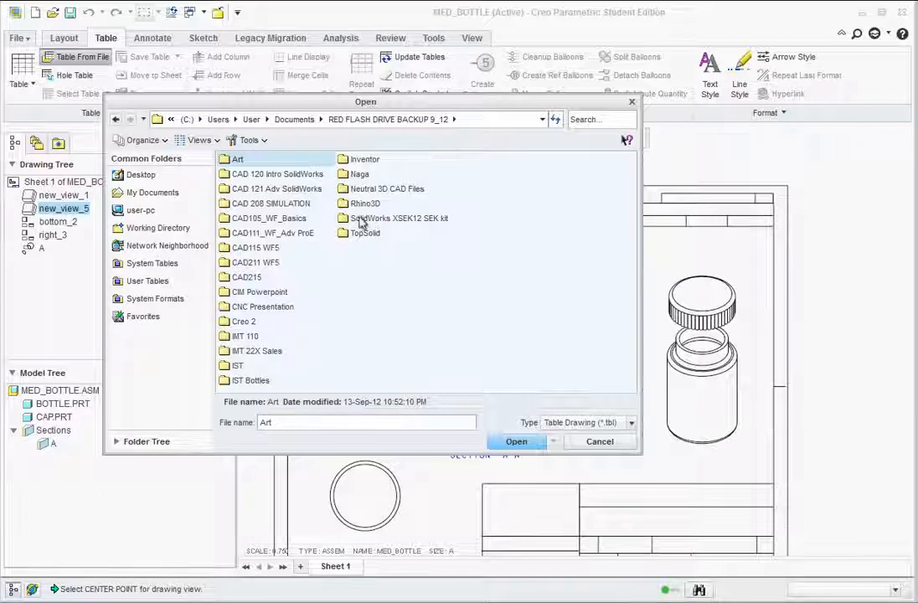
double_click(268, 219)
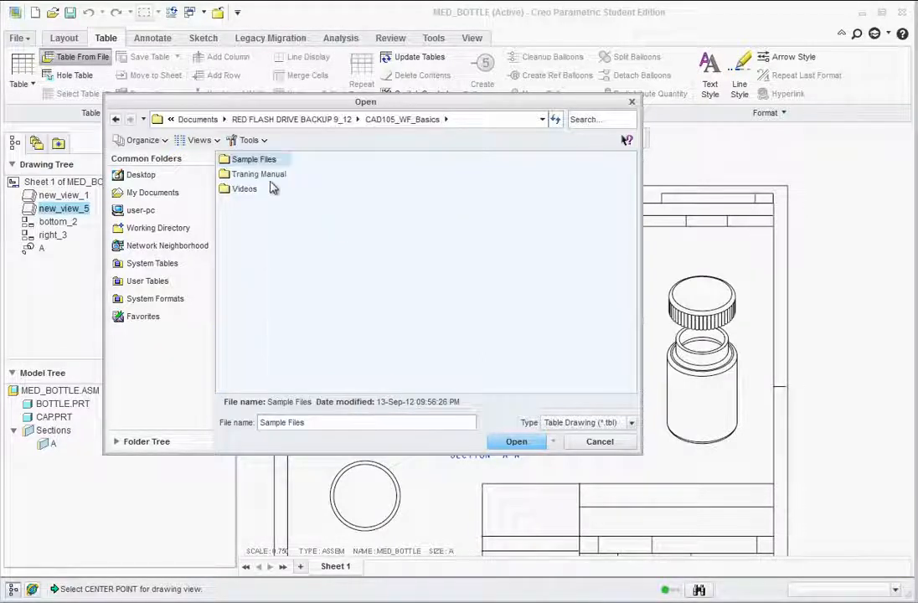
double_click(236, 161)
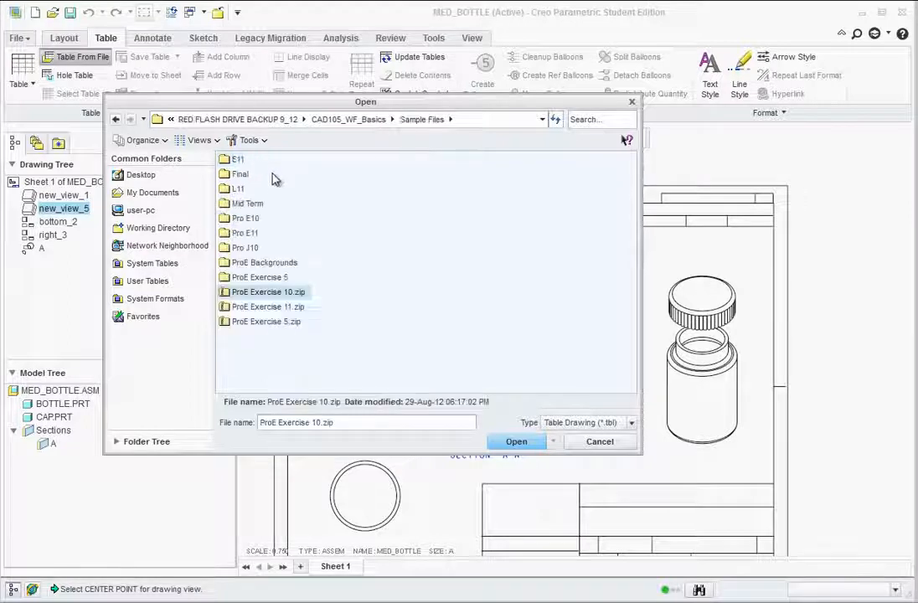
double_click(238, 204)
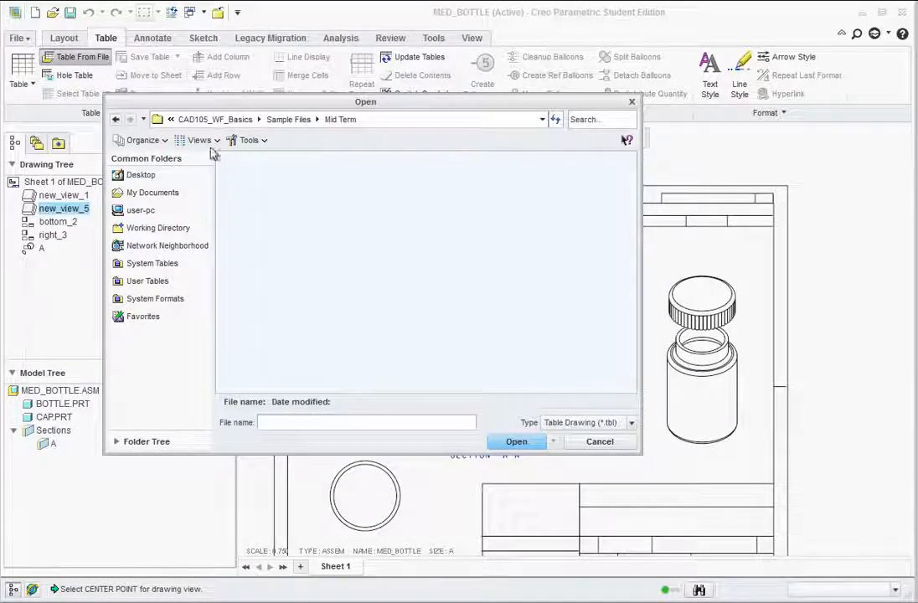
Step: Check the Mid Term folder for CSV table drawings and for .tbl table drawings
left_click(631, 422)
left_click(624, 448)
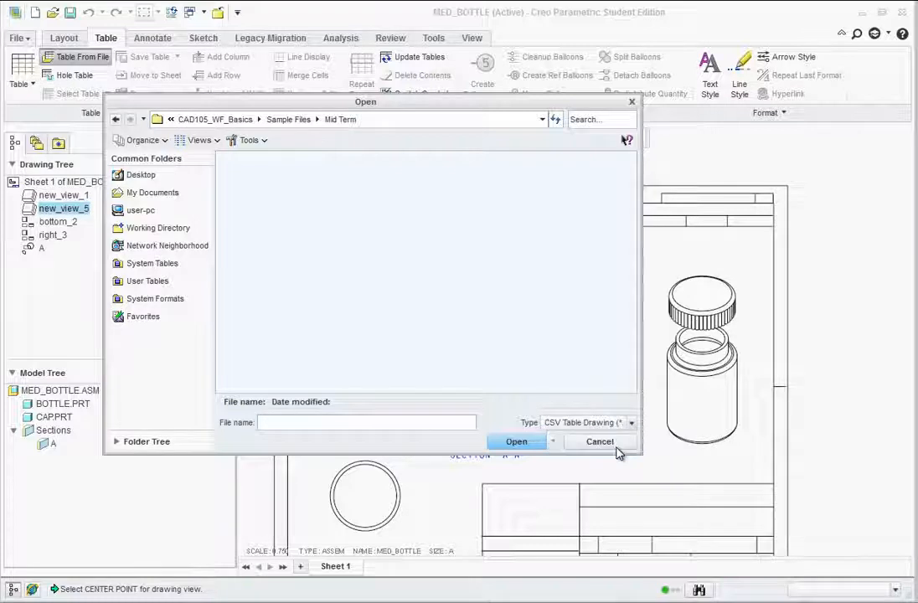
left_click(630, 423)
left_click(617, 438)
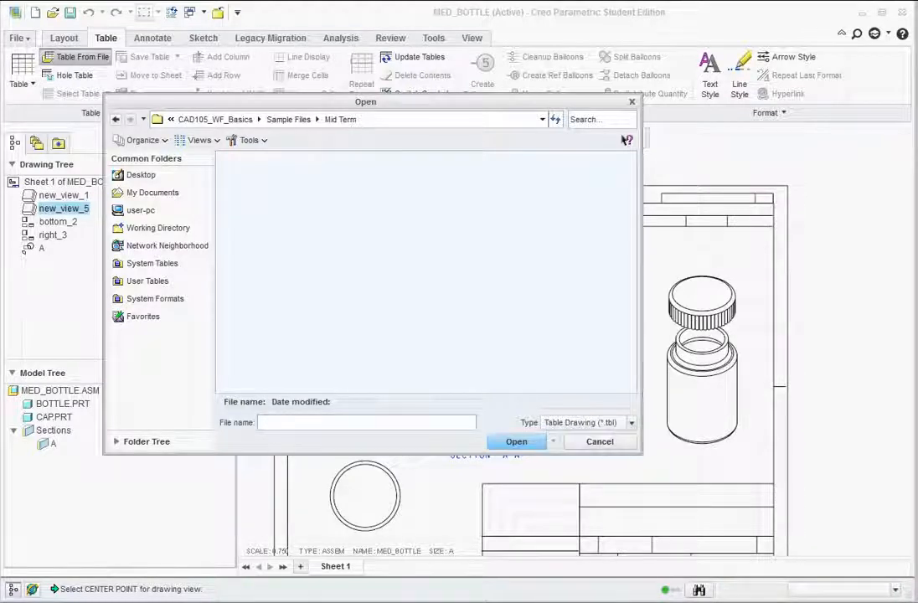
left_click(293, 120)
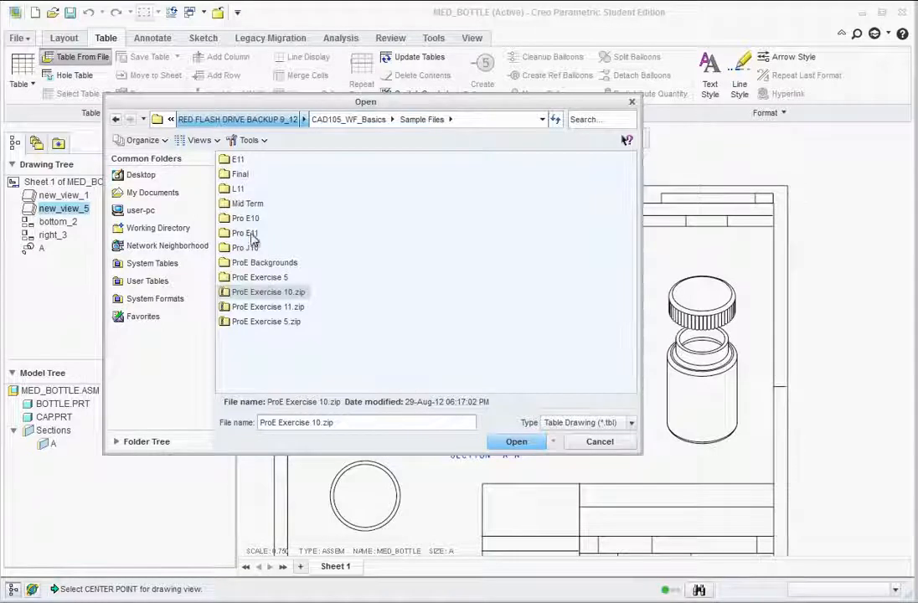
double_click(246, 204)
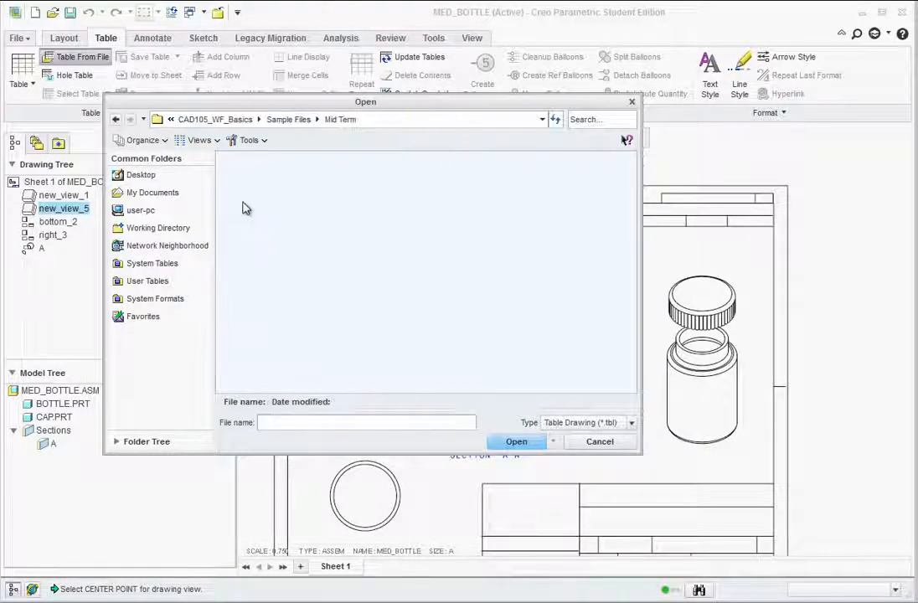
Step: Try to insert the table bom_table.tbl from the Final folder under Sample Files
left_click(291, 119)
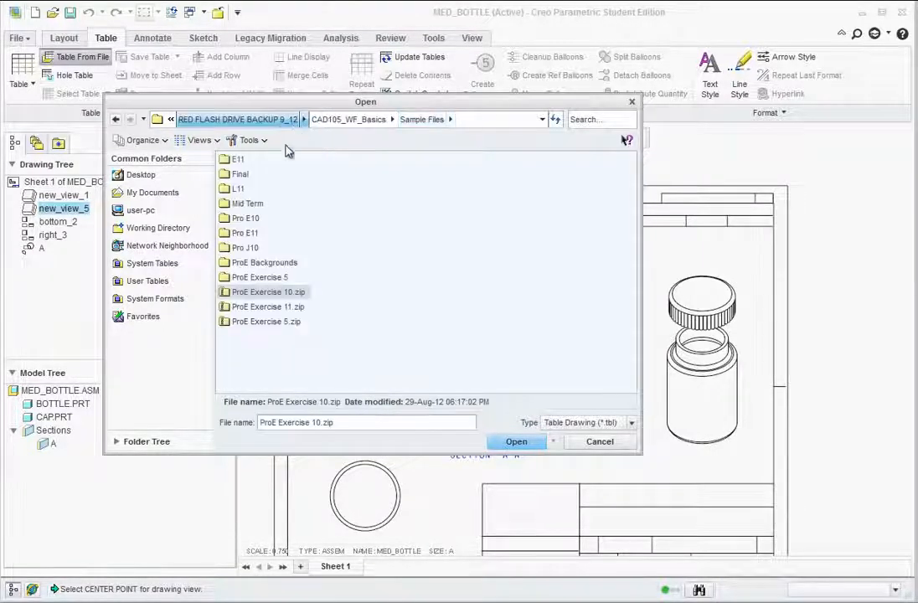
double_click(241, 174)
left_click(245, 177)
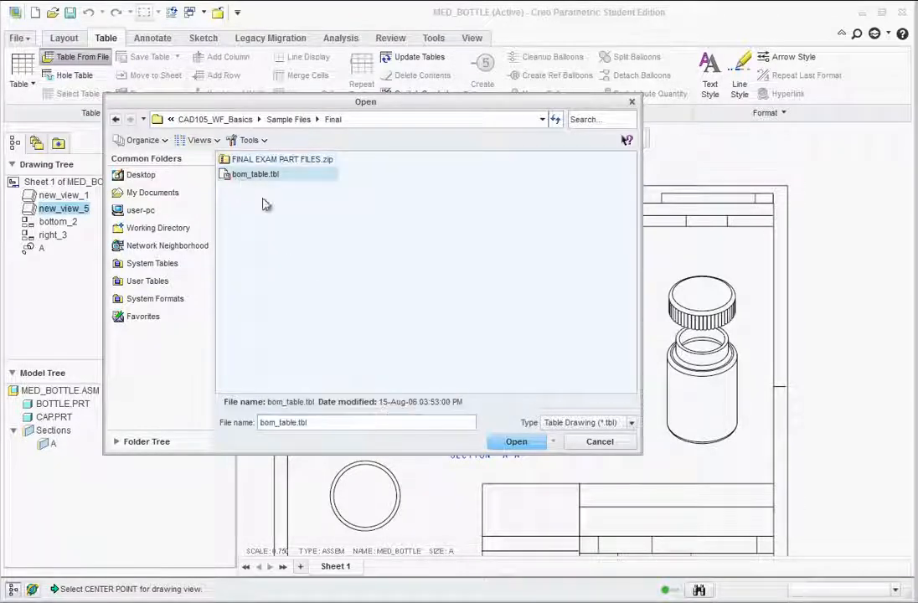
left_click(513, 442)
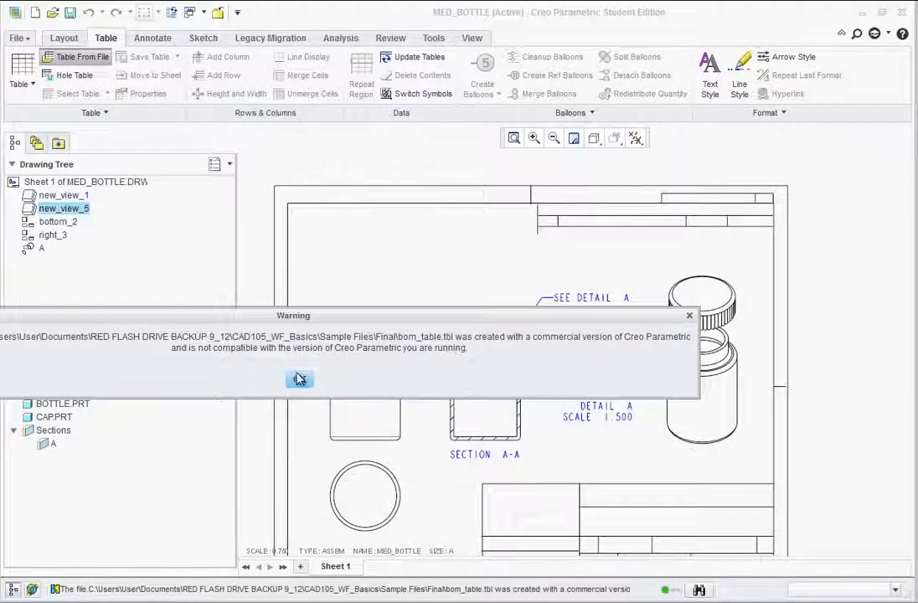
left_click(299, 382)
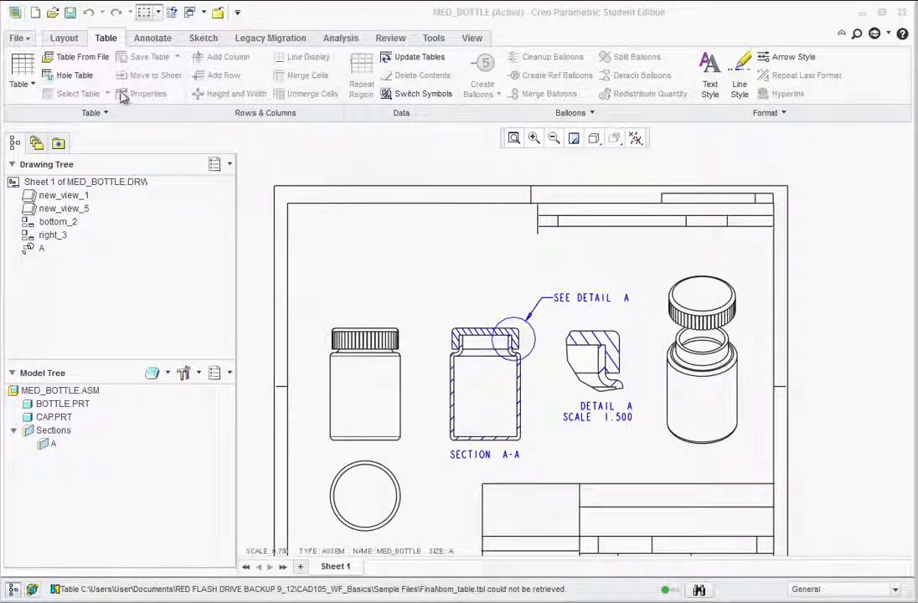
Step: Insert a 3x3 table with its origin at the upper left inner corner of the sheet border
left_click(31, 85)
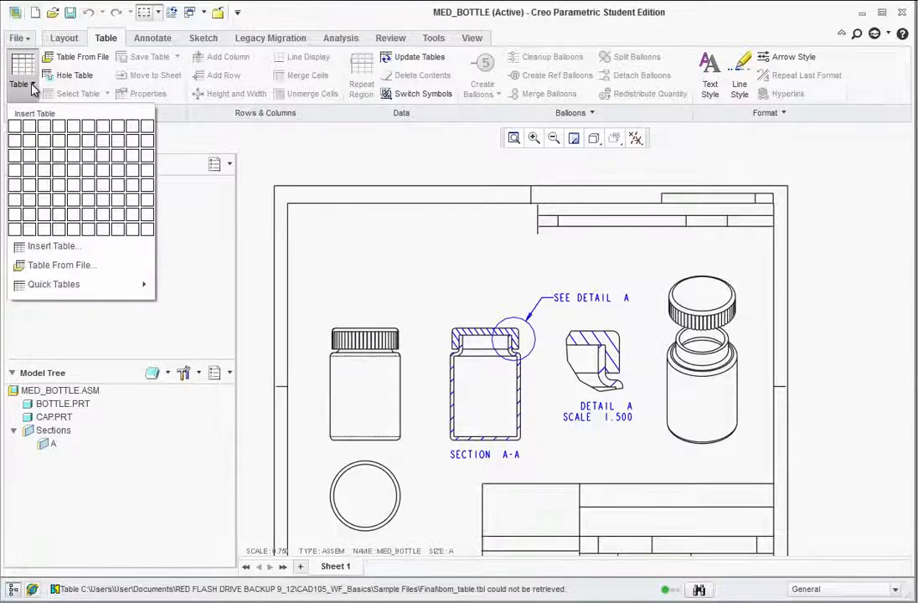
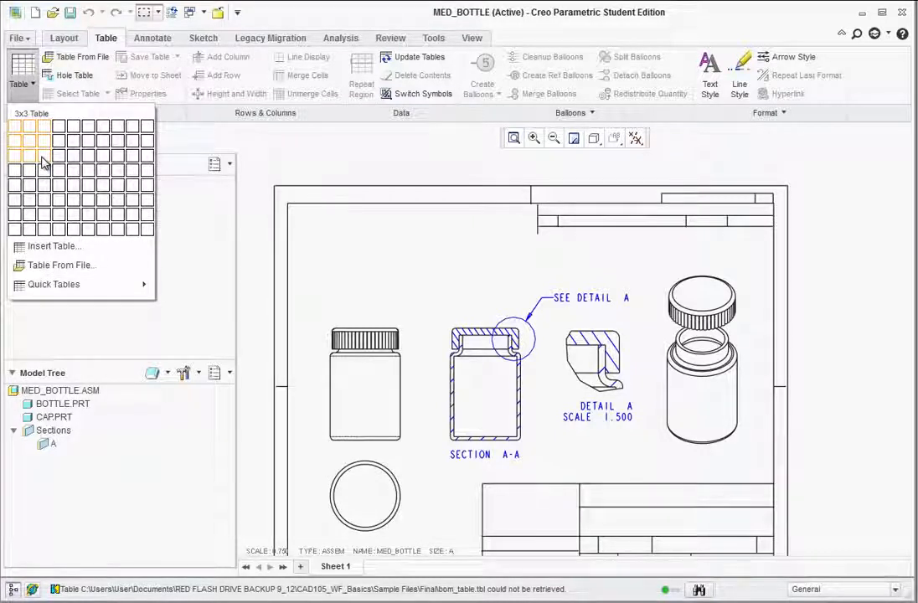
left_click(44, 160)
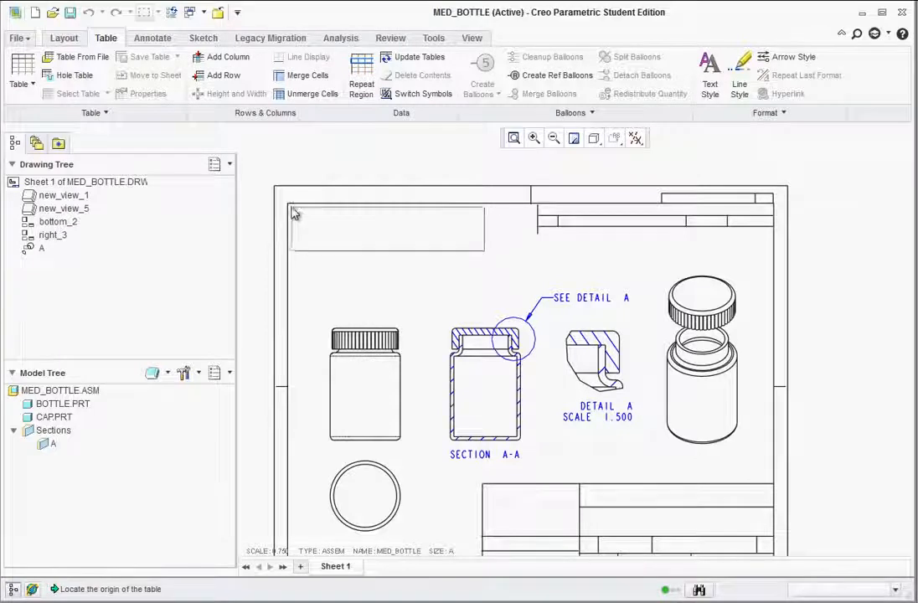
left_click(289, 205)
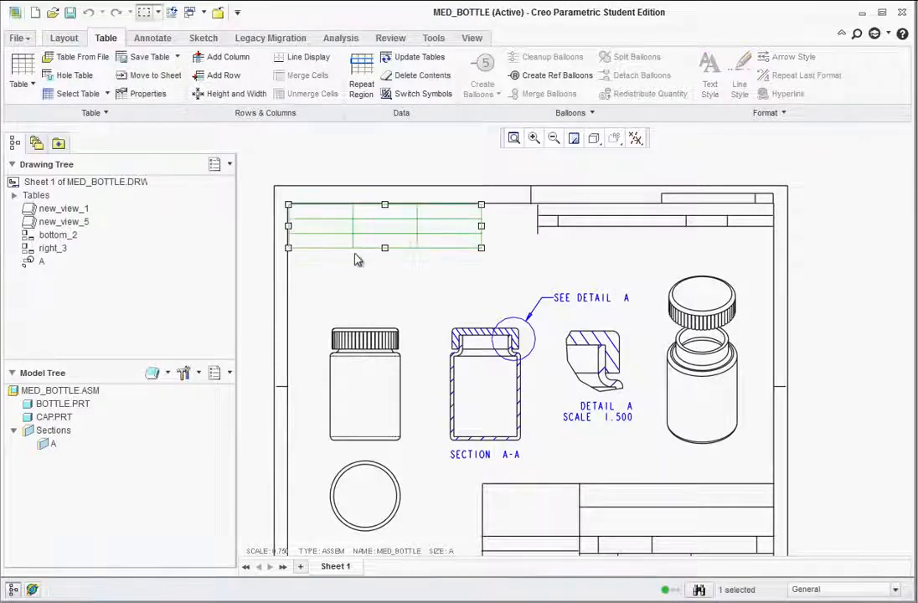
Step: Enter PART # and NAME in the first and second cells of the table's top row
double_click(320, 214)
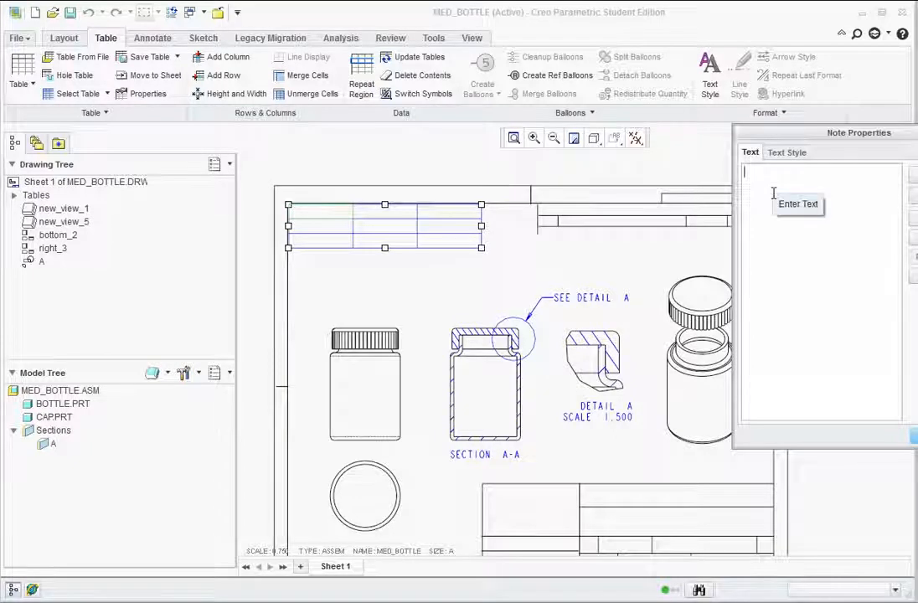
type("PART #")
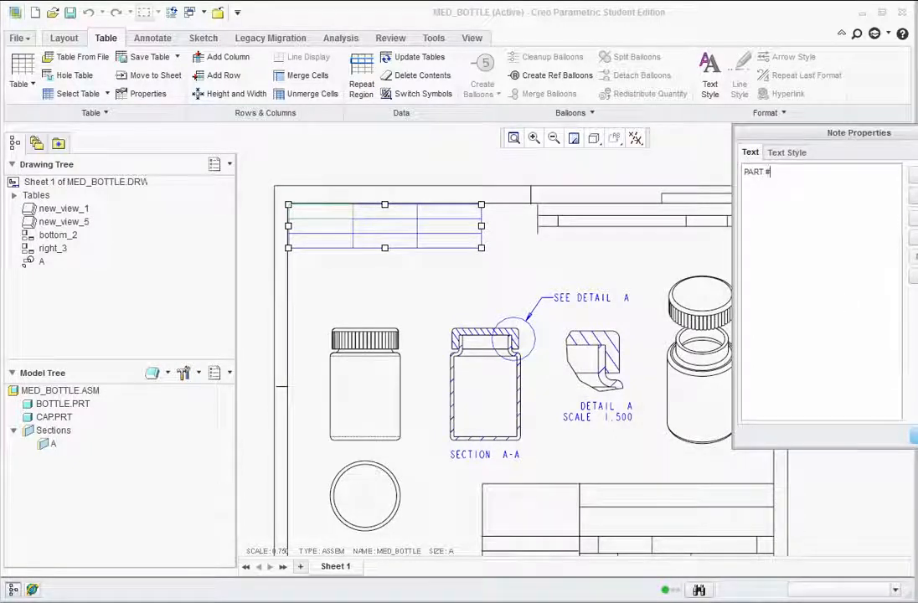
left_click(913, 435)
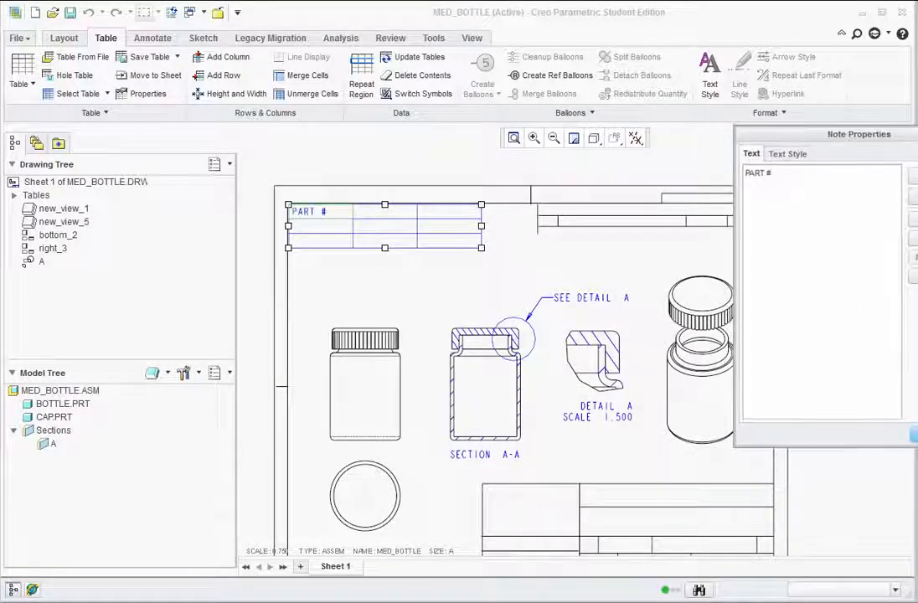
double_click(382, 218)
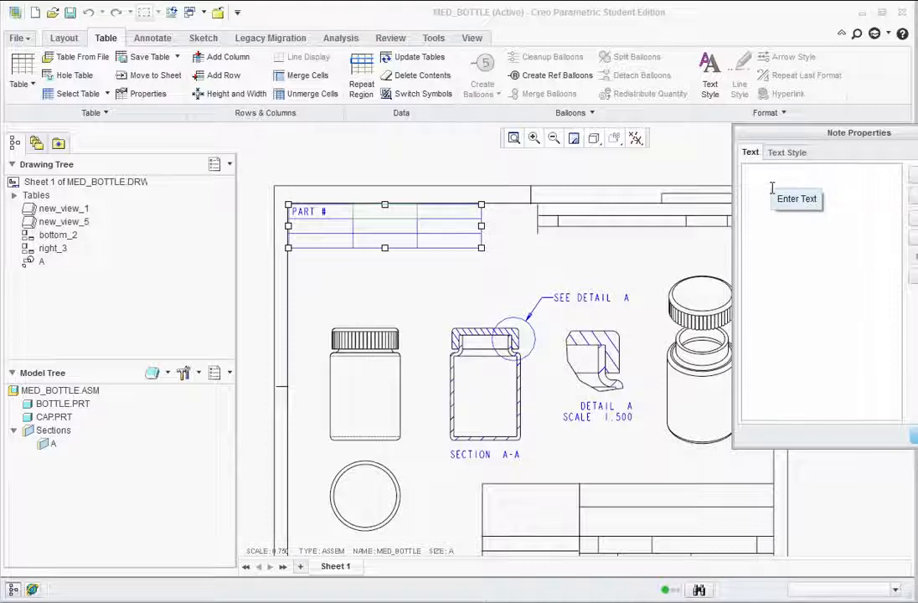
type("M")
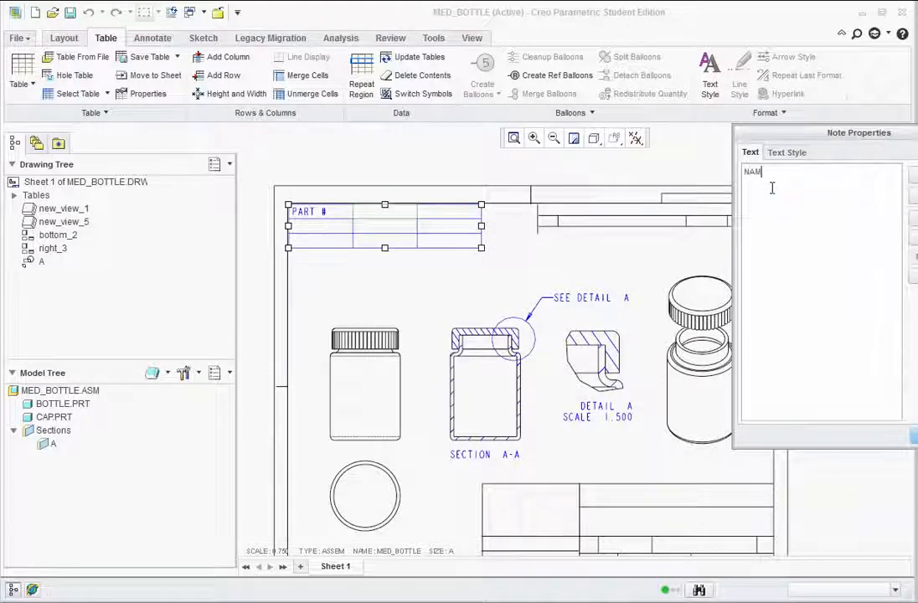
type("E")
left_click(913, 436)
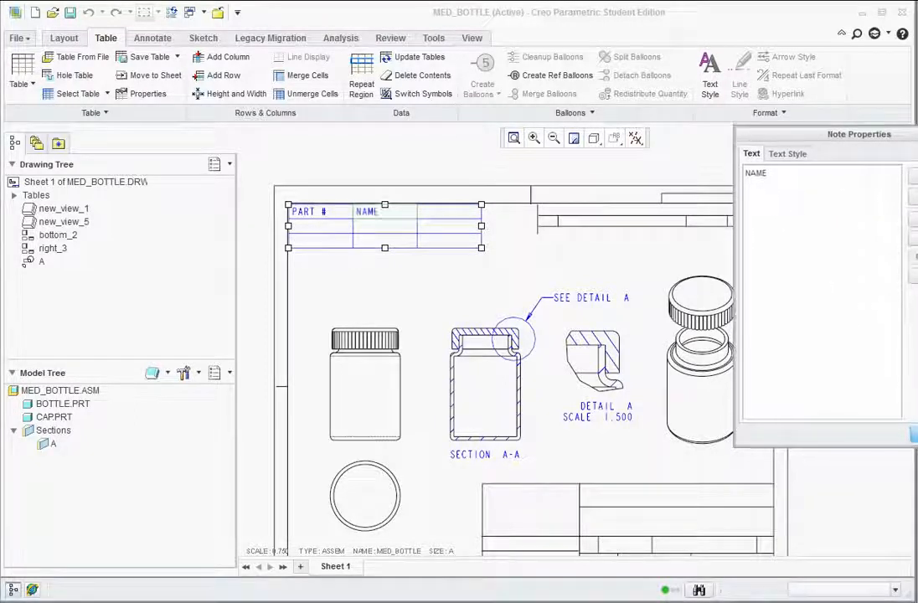
Step: Enter QTY. in the third cell of the table's top row and change the NAME heading to PRT. NAME
double_click(445, 213)
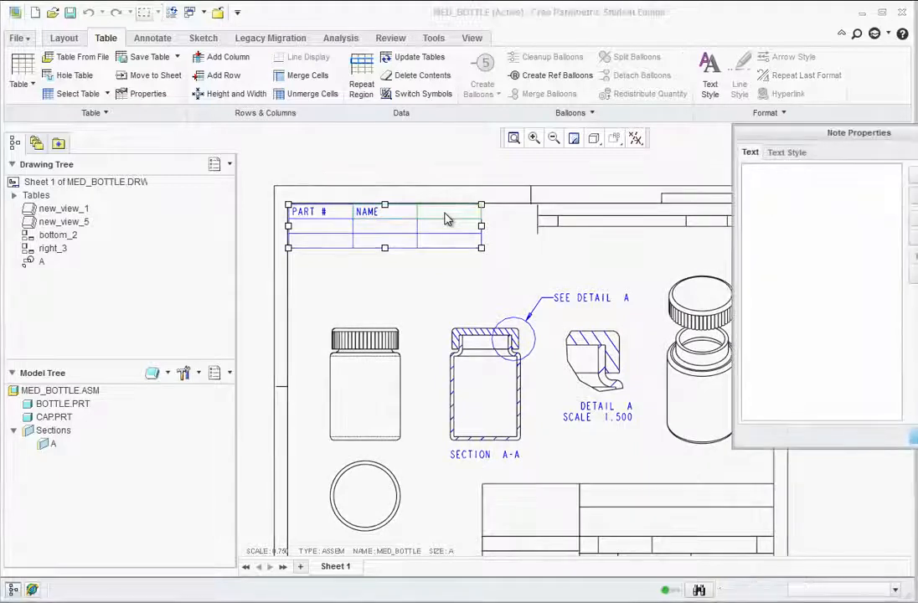
type("QTY")
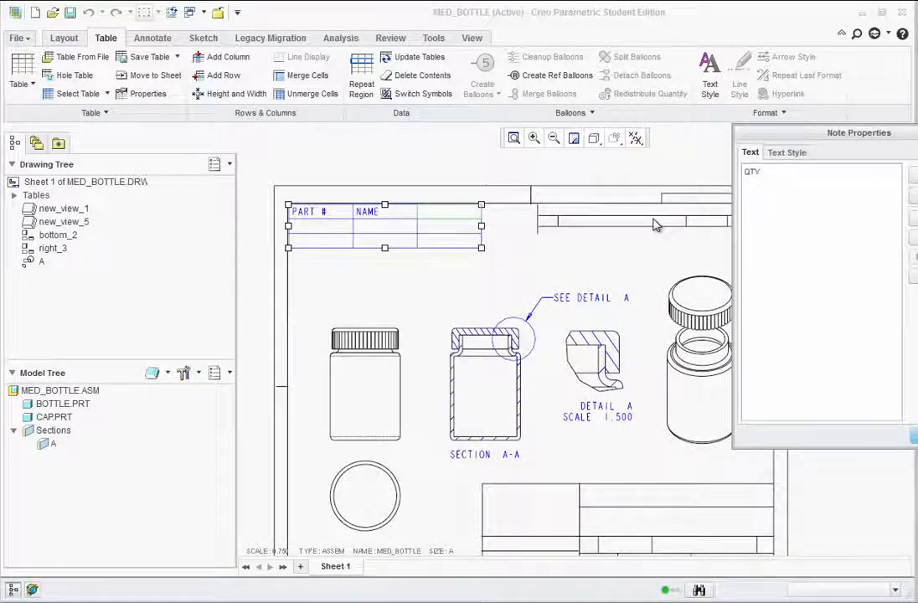
left_click(913, 435)
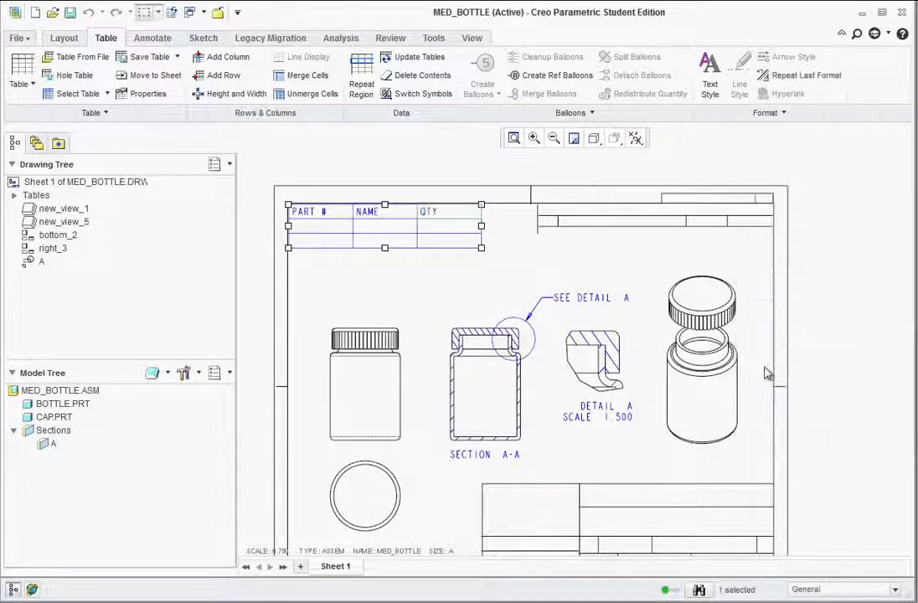
double_click(362, 218)
type("P")
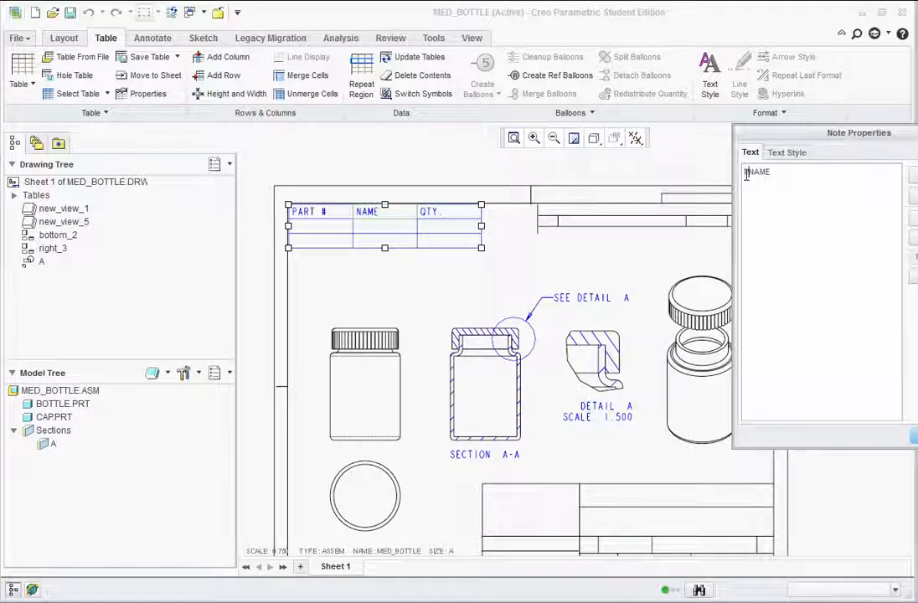
type("RT.")
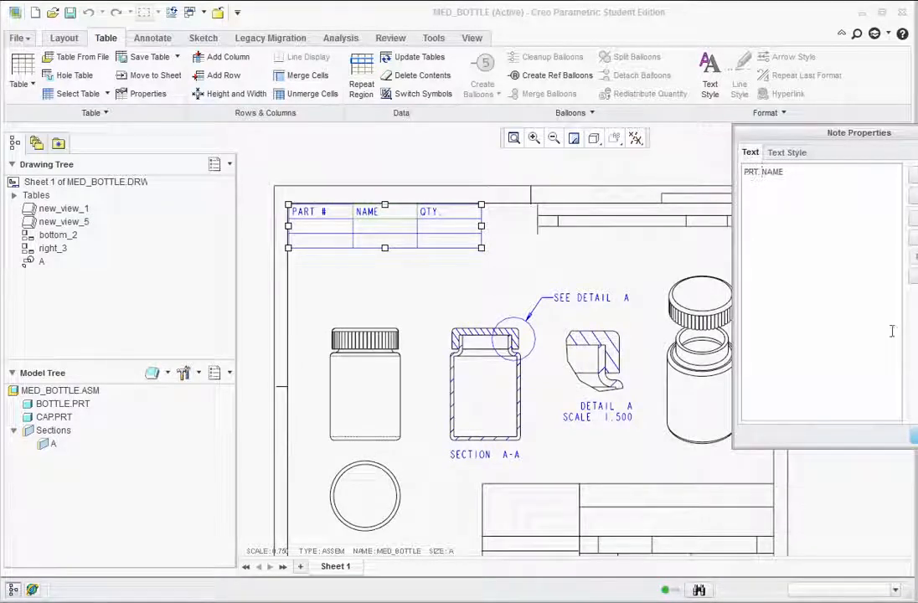
left_click(915, 435)
left_click(347, 276)
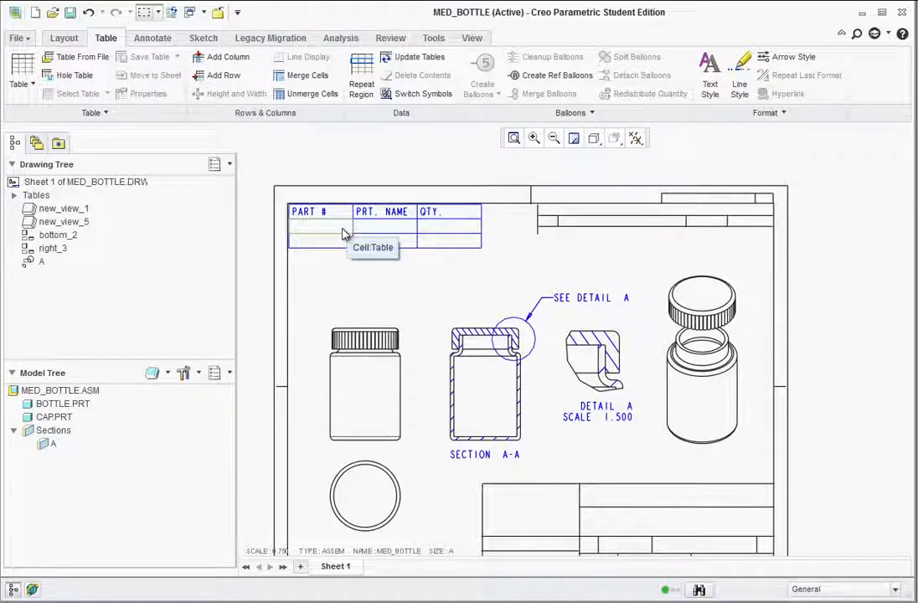
Step: Number the two rows under PART # as 1 and 2
right_click(343, 230)
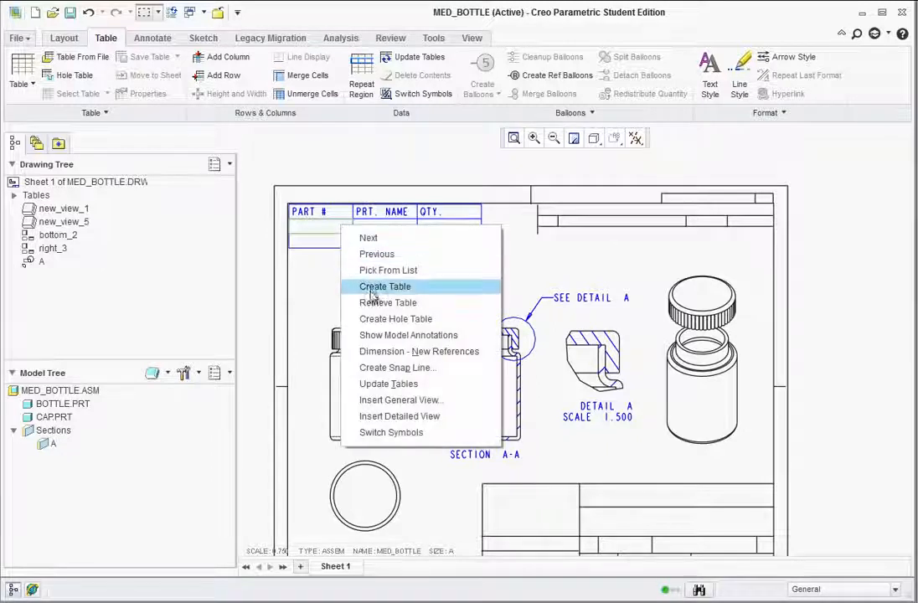
left_click(326, 265)
left_click(329, 226)
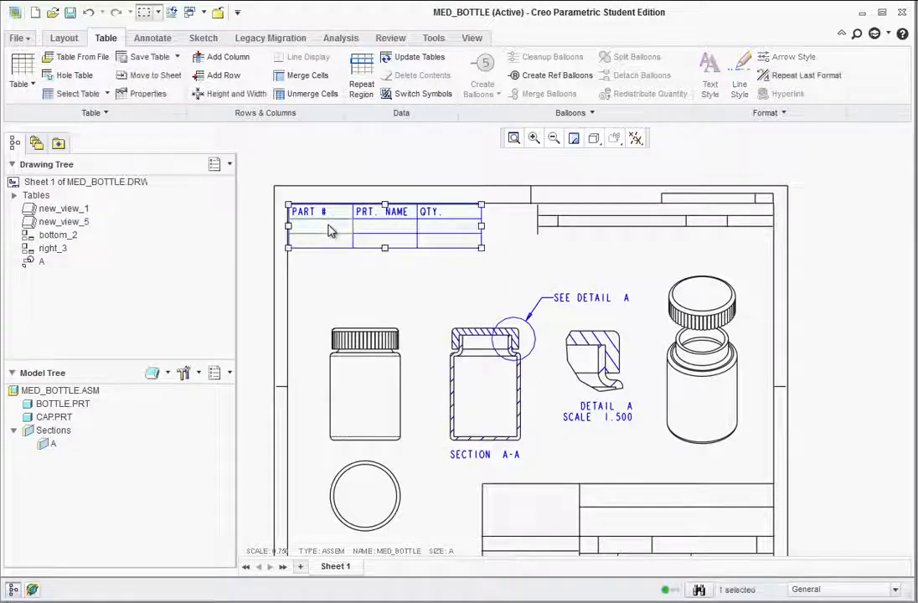
double_click(329, 232)
type("1")
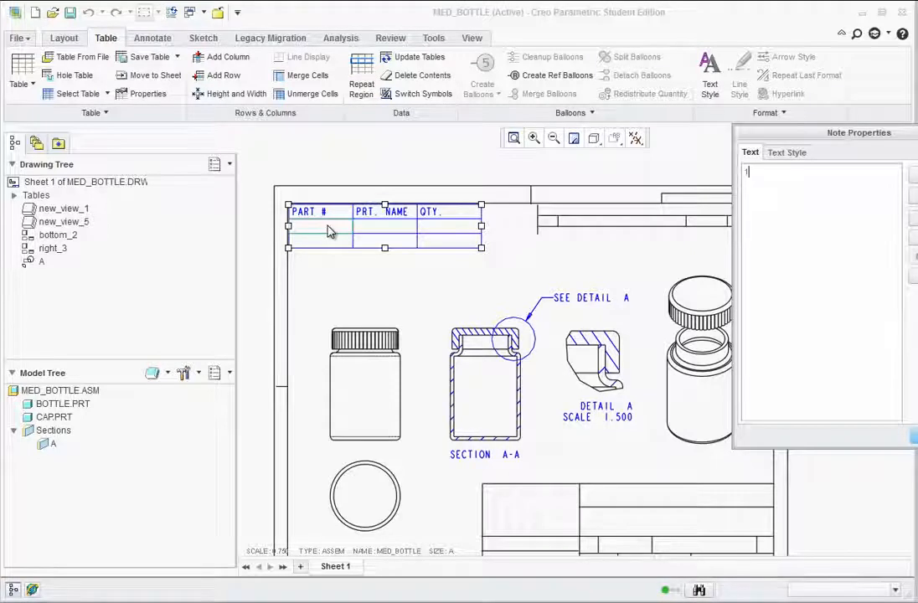
left_click(915, 436)
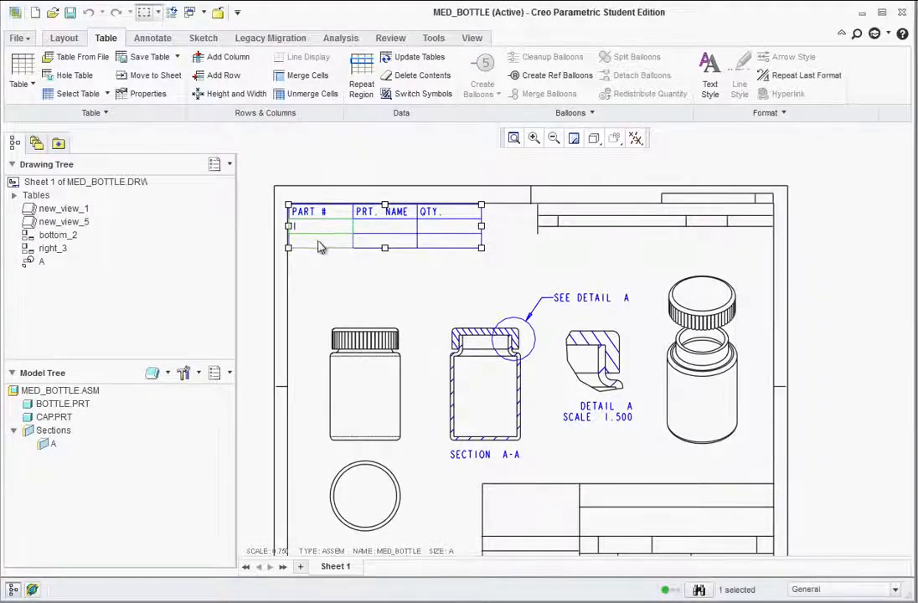
double_click(318, 244)
type("2")
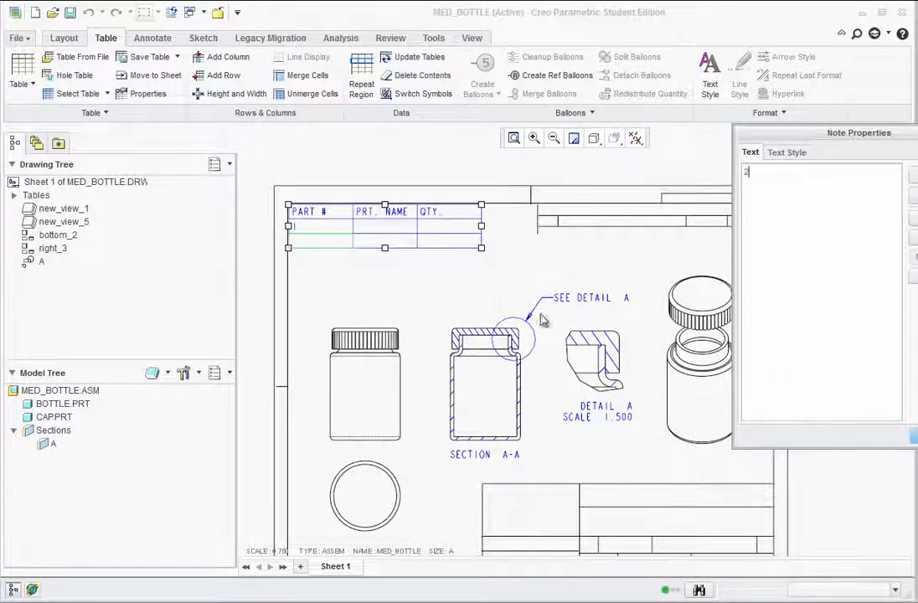
left_click(914, 435)
Step: Enter BOTTLE for part 1 and CAP for part 2 in the PRT. NAME column
double_click(378, 229)
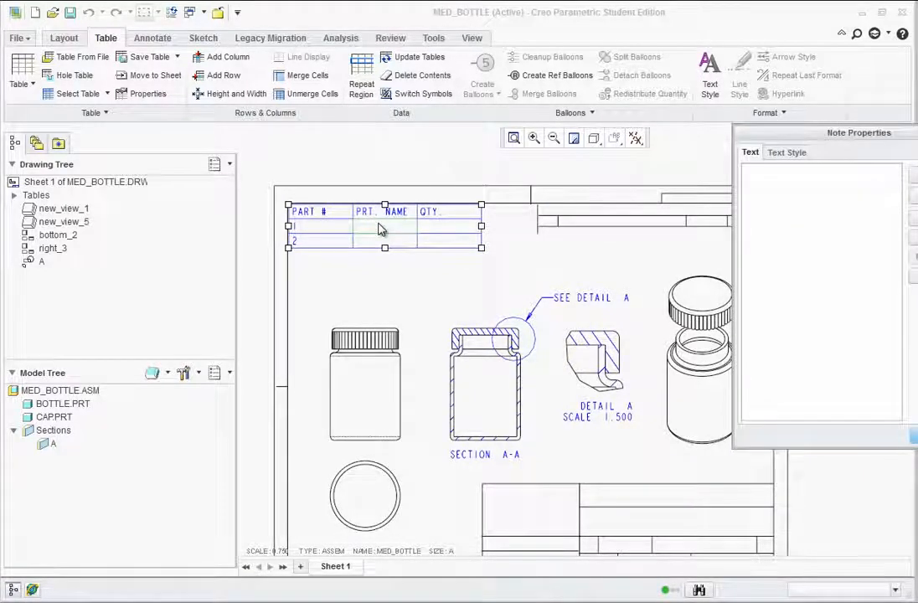
type("BOTTLE")
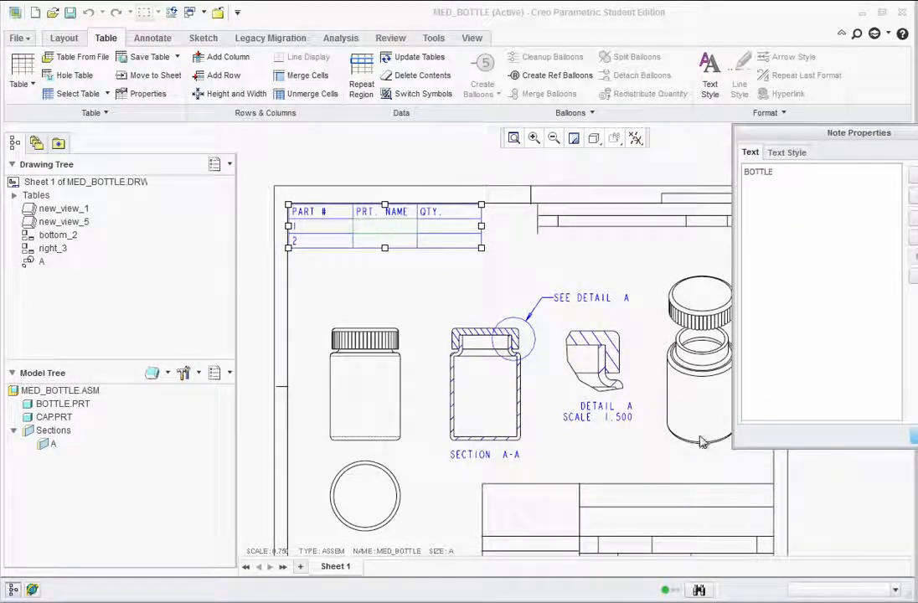
left_click(913, 435)
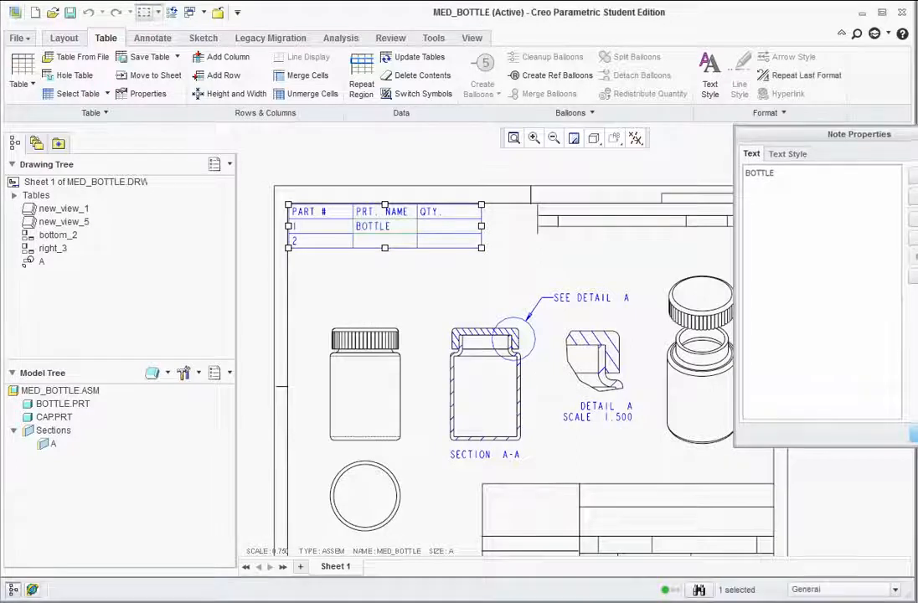
double_click(379, 242)
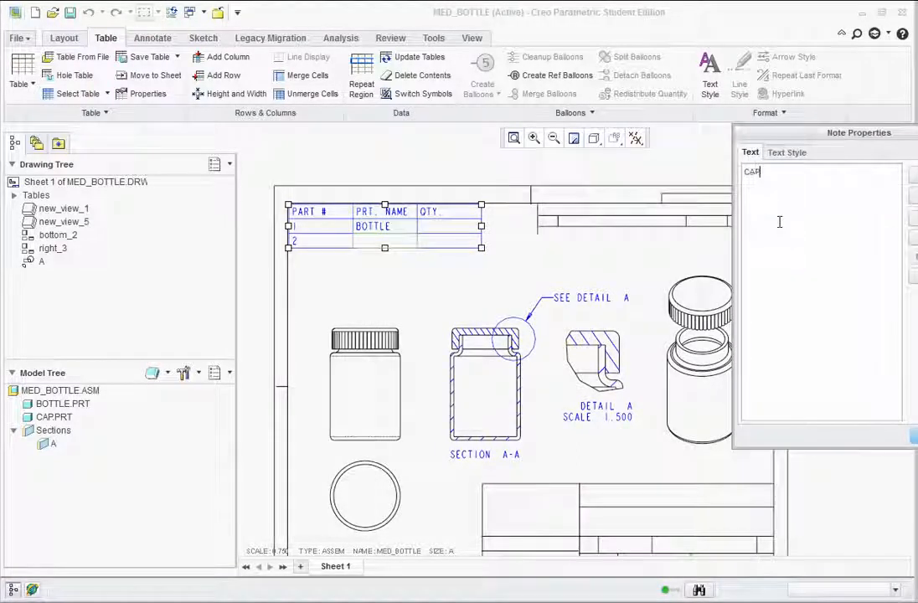
left_click(913, 435)
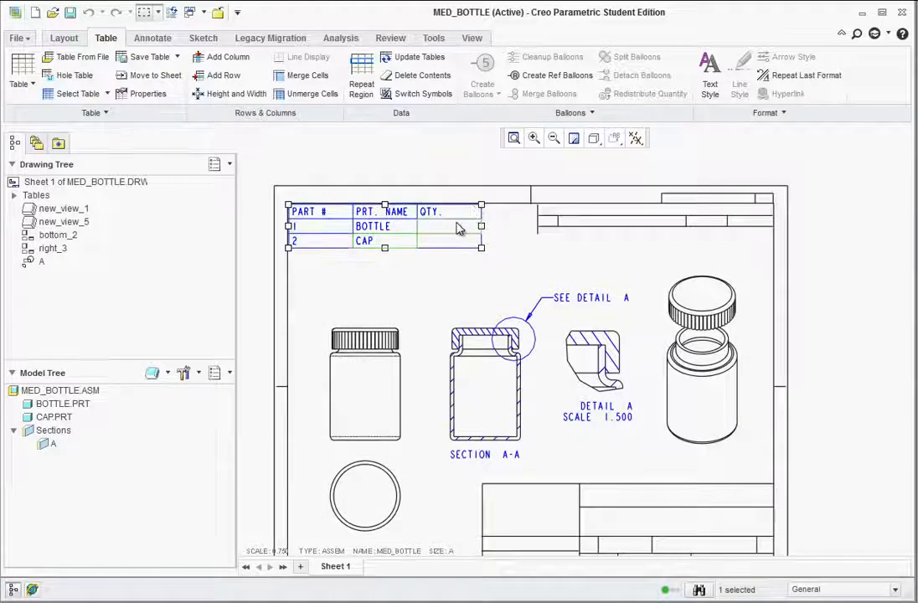
Step: Enter a quantity of 1 for both the bottle and the cap in the QTY. column
double_click(459, 228)
type("1")
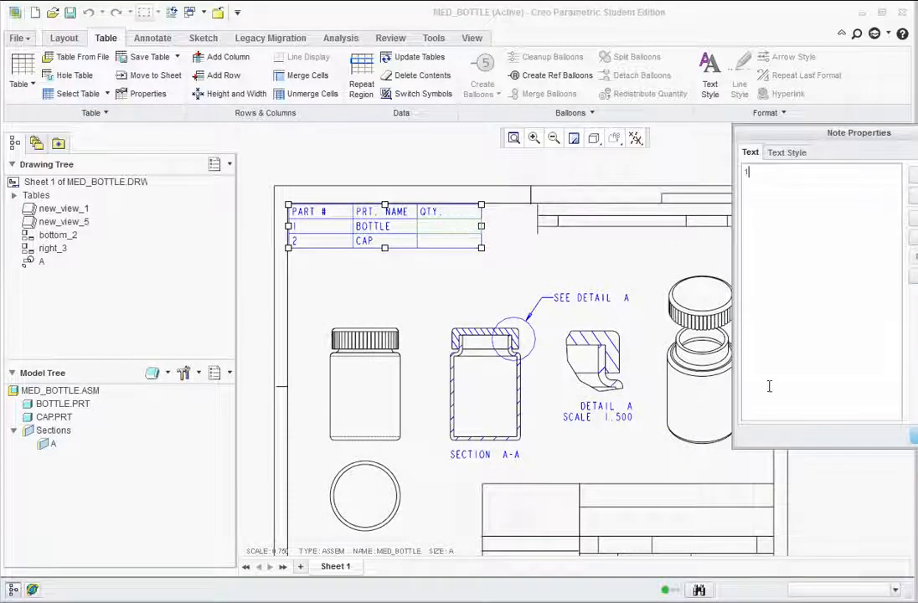
left_click(914, 436)
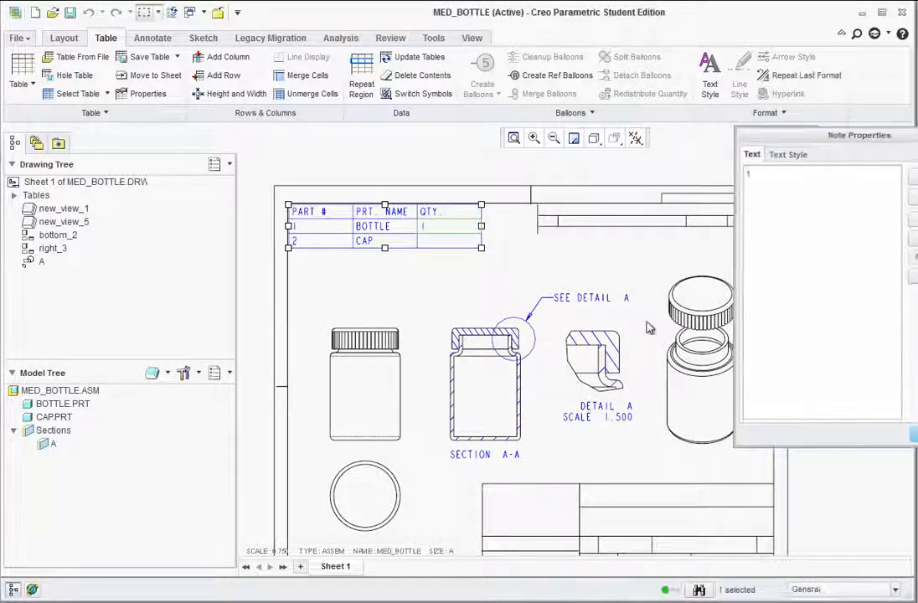
double_click(442, 240)
type("1")
left_click(913, 435)
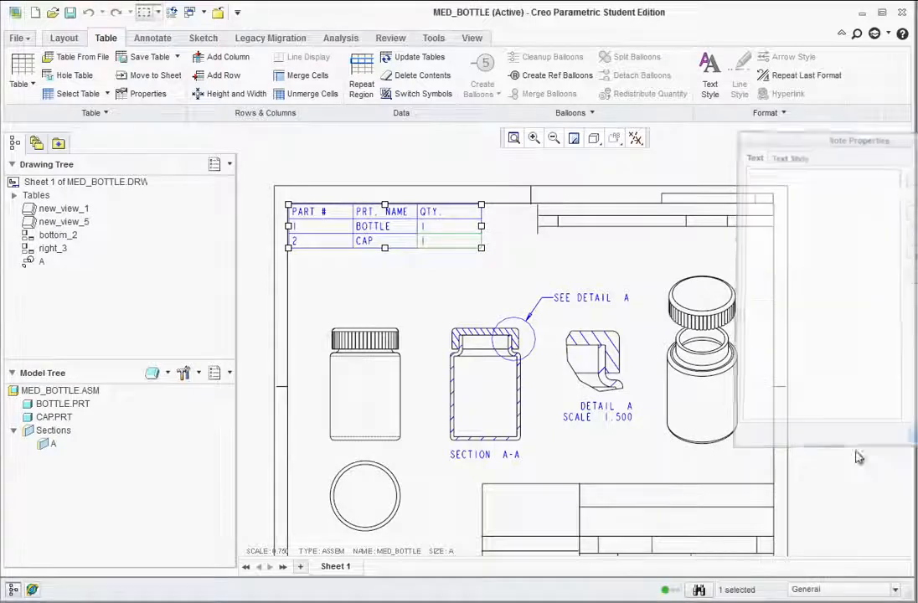
left_click(475, 293)
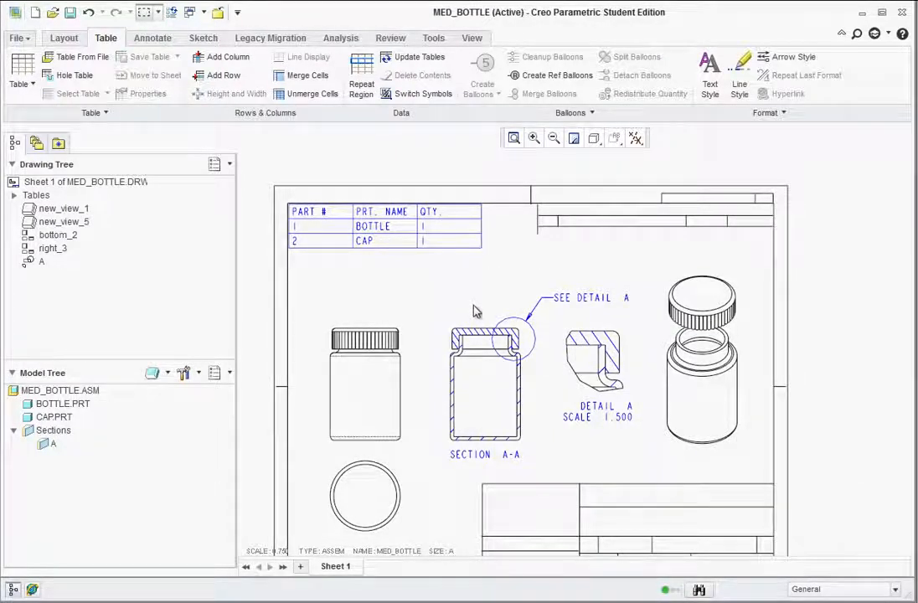
Step: Add a balloon note with a leader reading 2, attached to the cap's top edge in the exploded view and placed above it
left_click(152, 38)
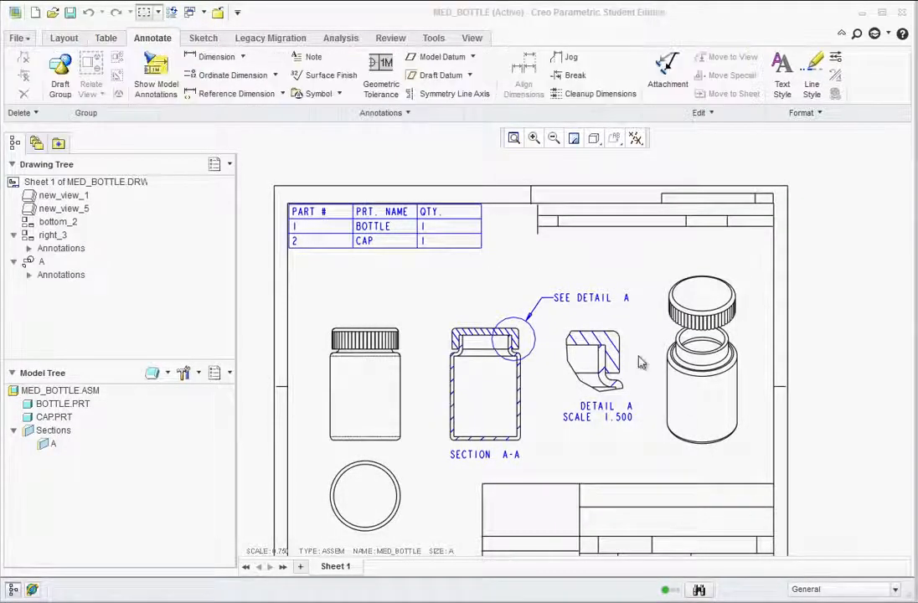
left_click(408, 114)
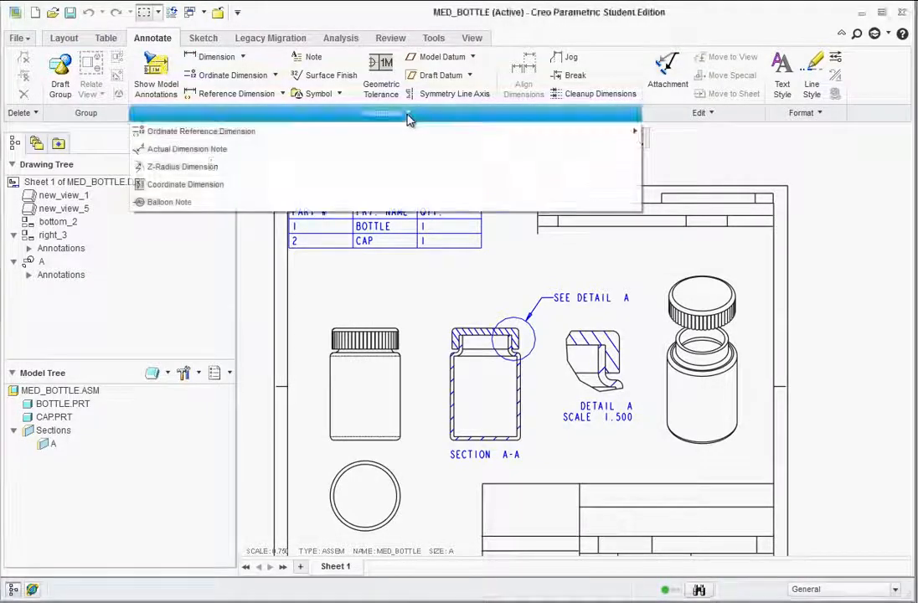
left_click(168, 203)
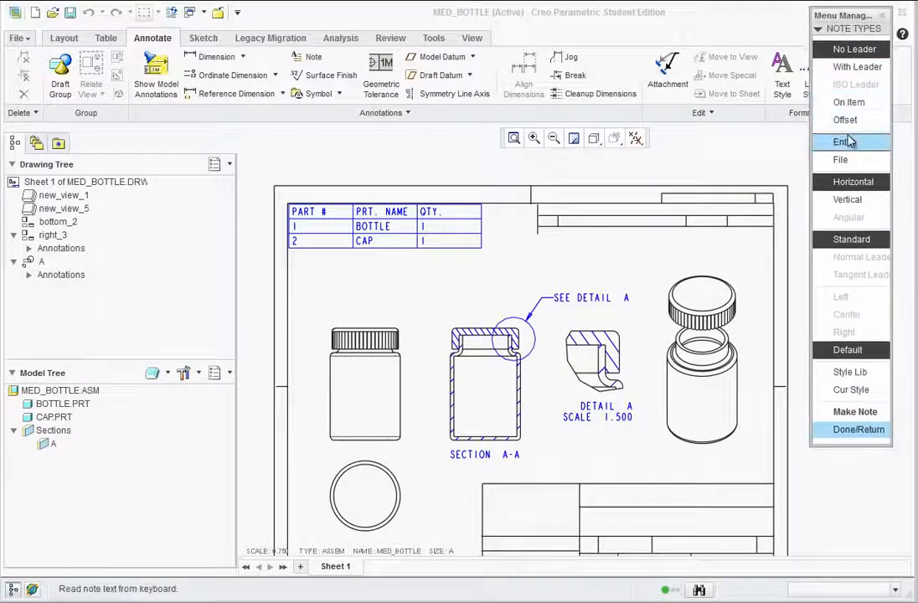
left_click(857, 67)
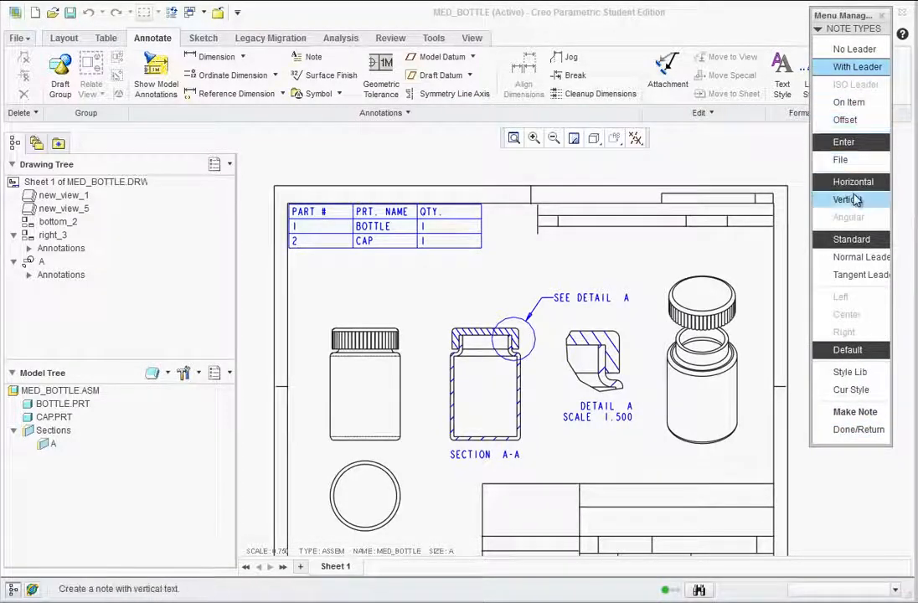
left_click(848, 412)
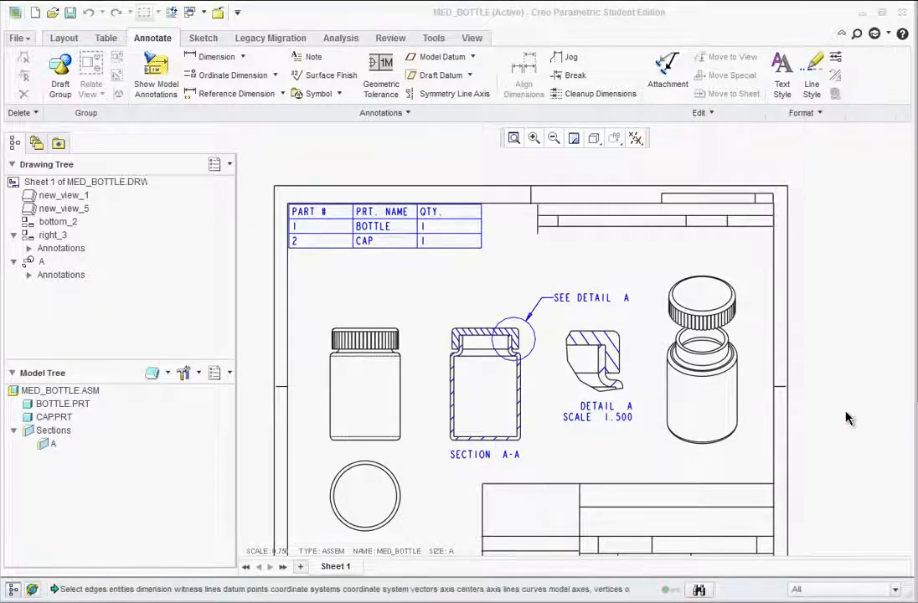
left_click(733, 292)
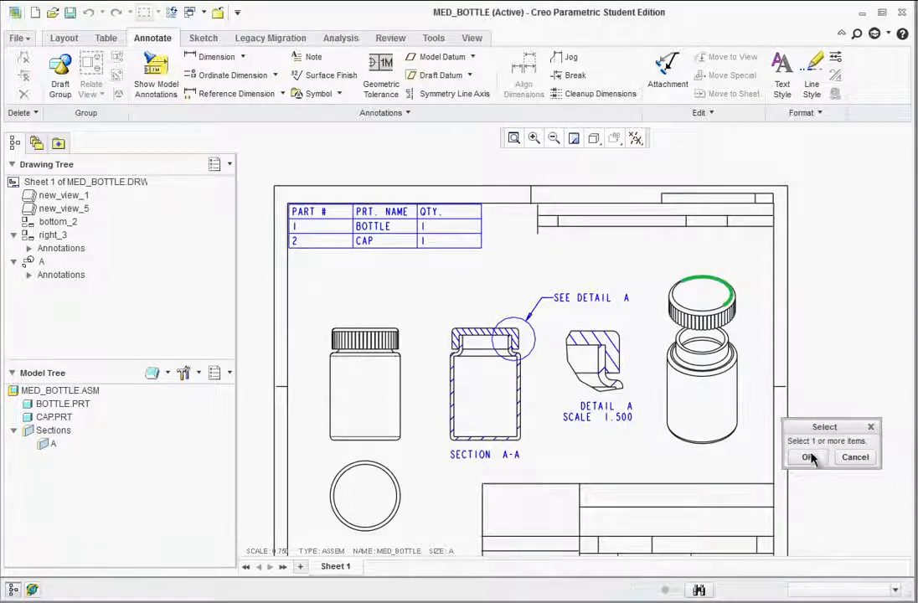
left_click(811, 459)
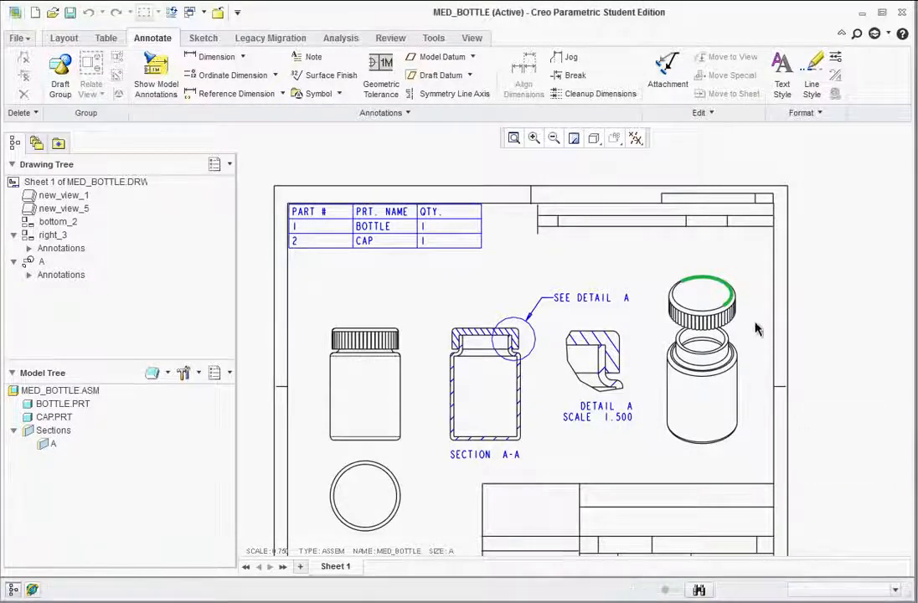
left_click(746, 261)
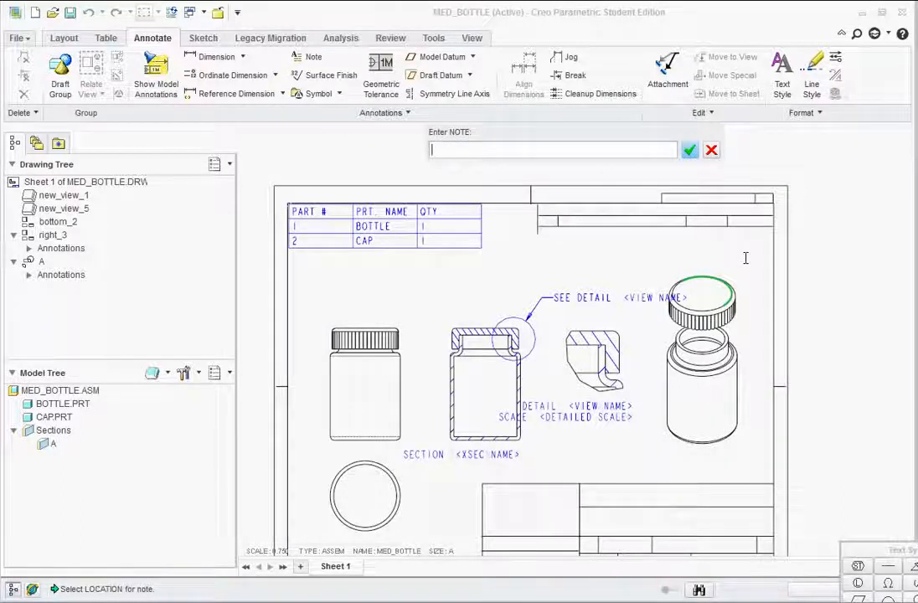
type("2")
left_click(689, 150)
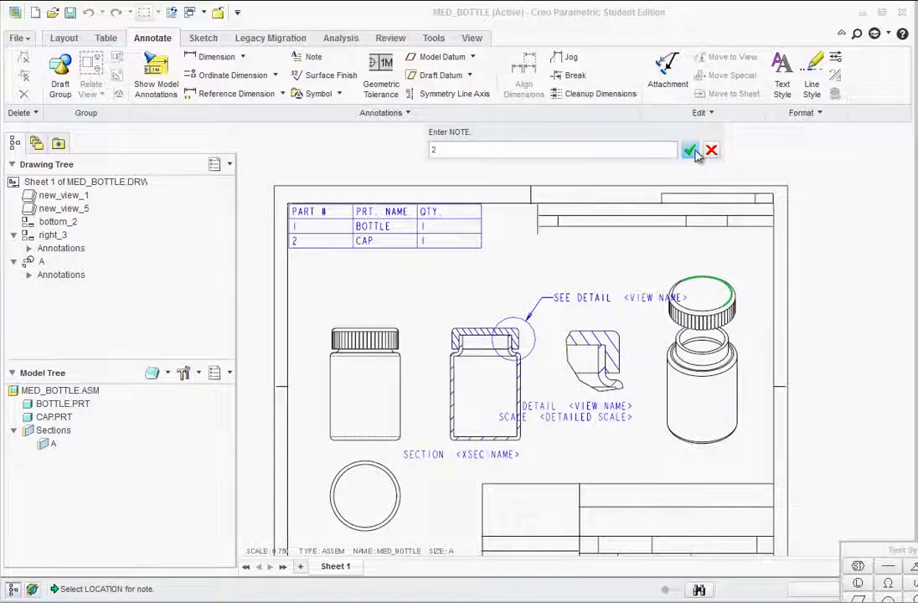
left_click(689, 150)
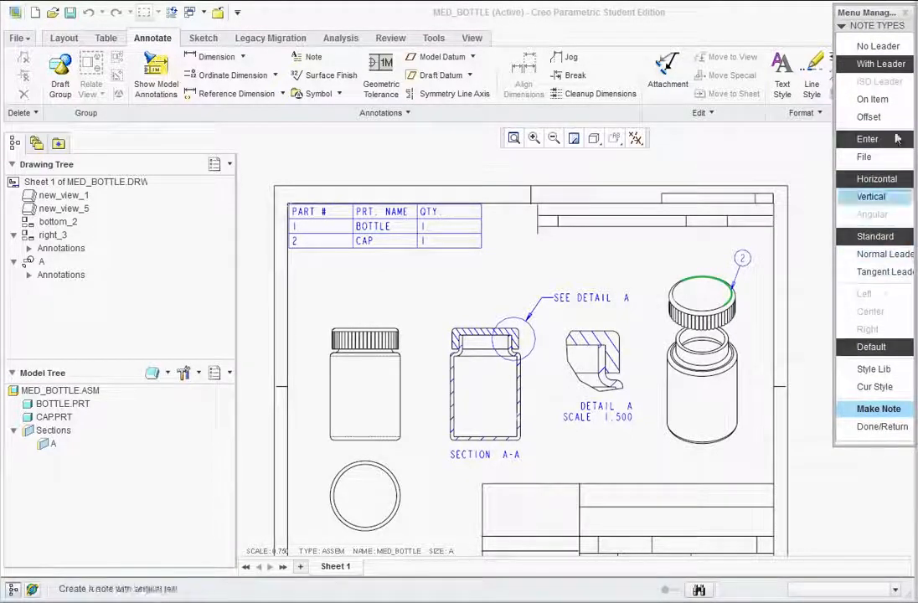
Step: Add a second leader balloon reading 1, attached to the bottle's lower edge in the exploded view and placed beside the bottle
left_click(878, 408)
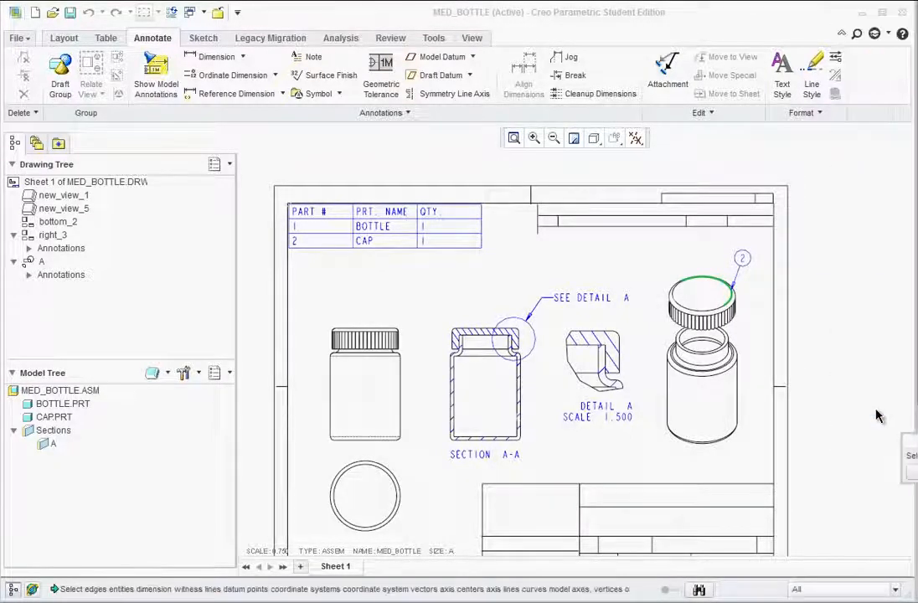
left_click(741, 424)
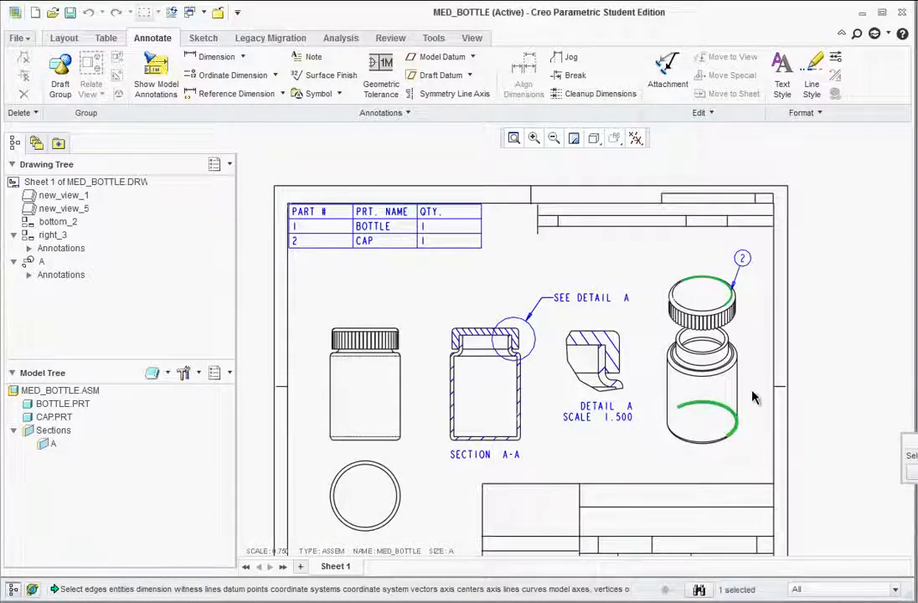
middle_click(753, 384)
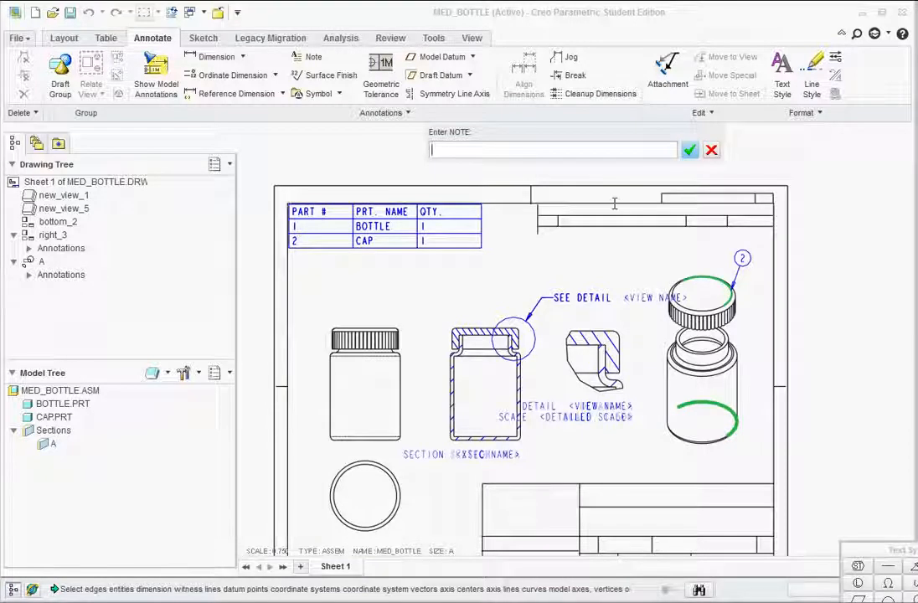
type("1")
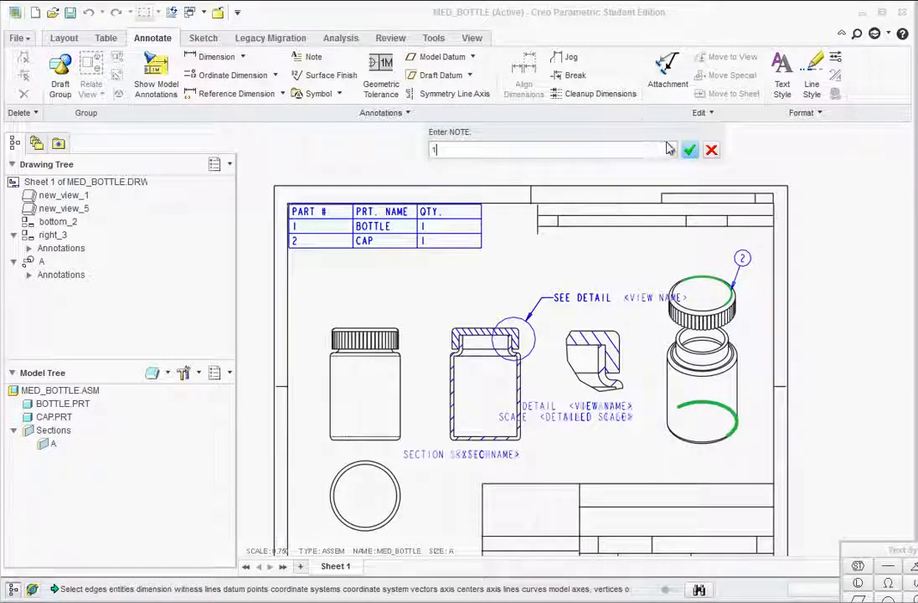
left_click(688, 150)
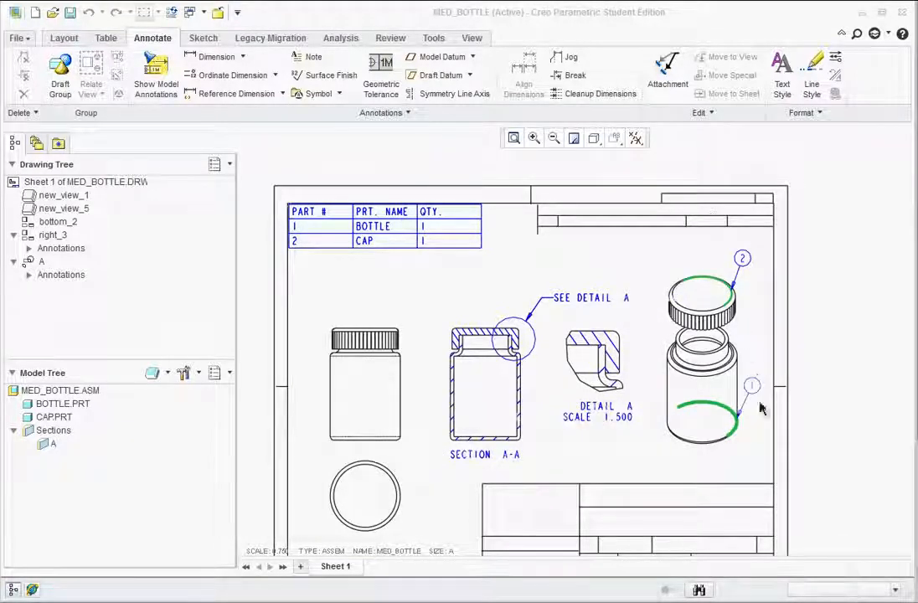
Step: Finish the note command and reposition the balloons, placing balloon 1 beside the bottle's base and balloon 2 closer to the cap's upper edge
left_click_drag(916, 16, 835, 16)
left_click(858, 428)
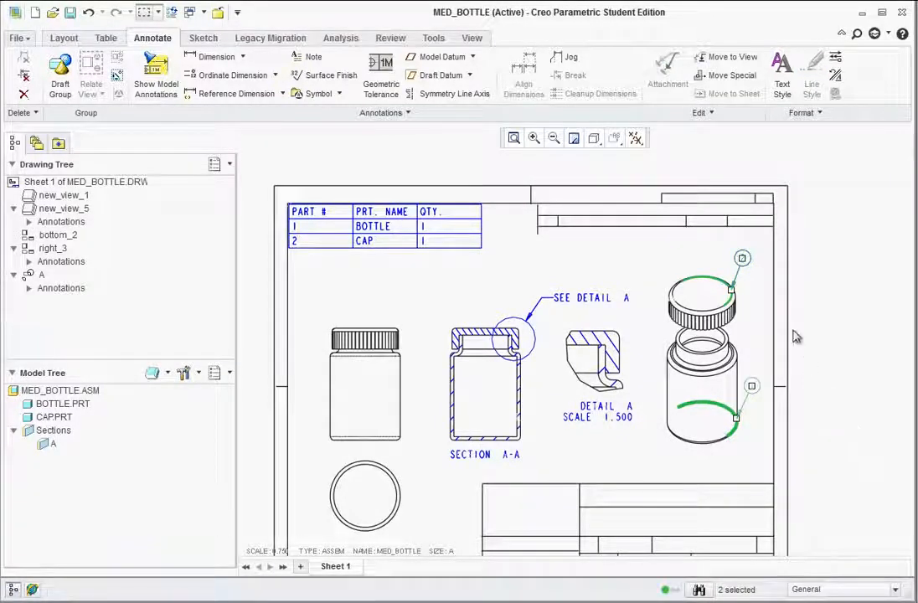
left_click(754, 386)
left_click_drag(753, 390, 753, 439)
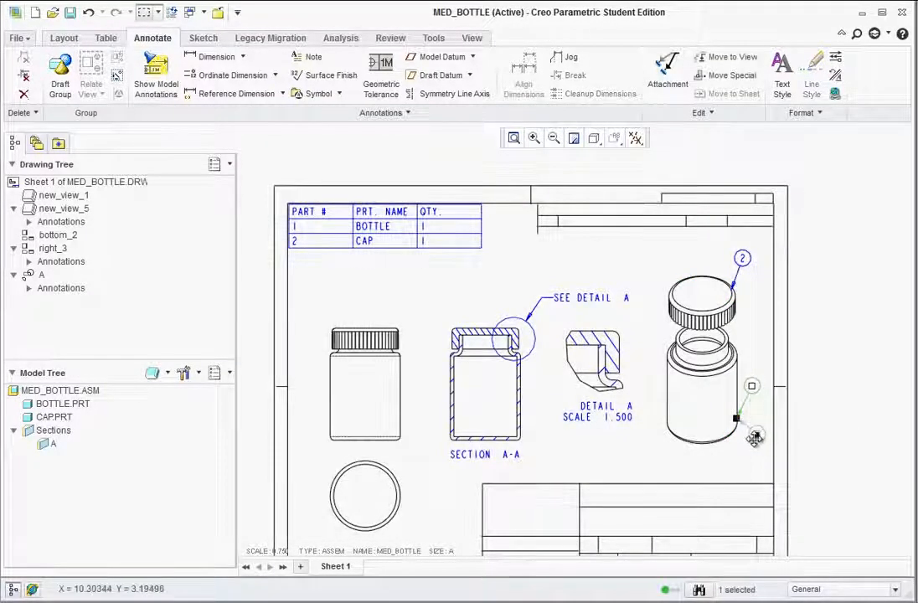
left_click(742, 259)
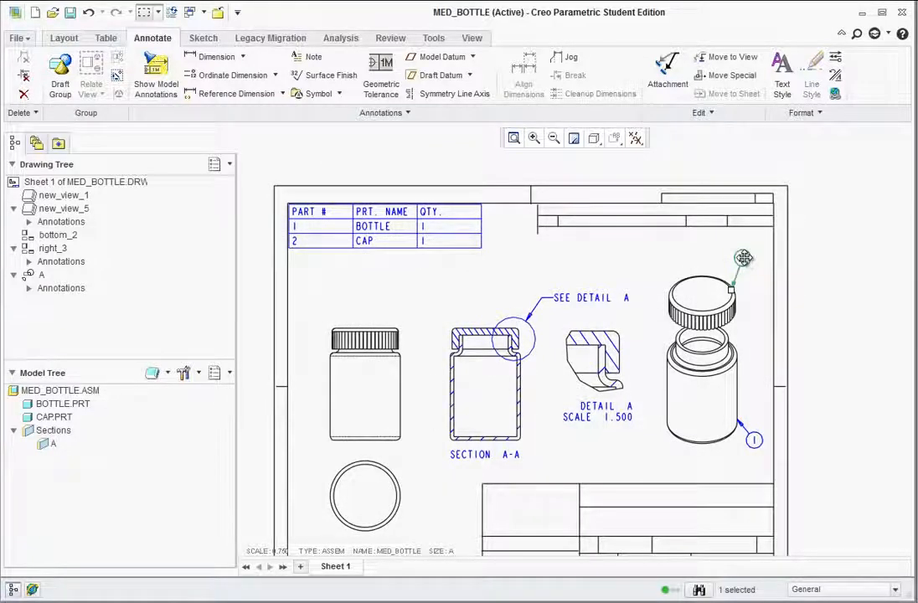
left_click_drag(743, 260, 750, 271)
left_click(836, 308)
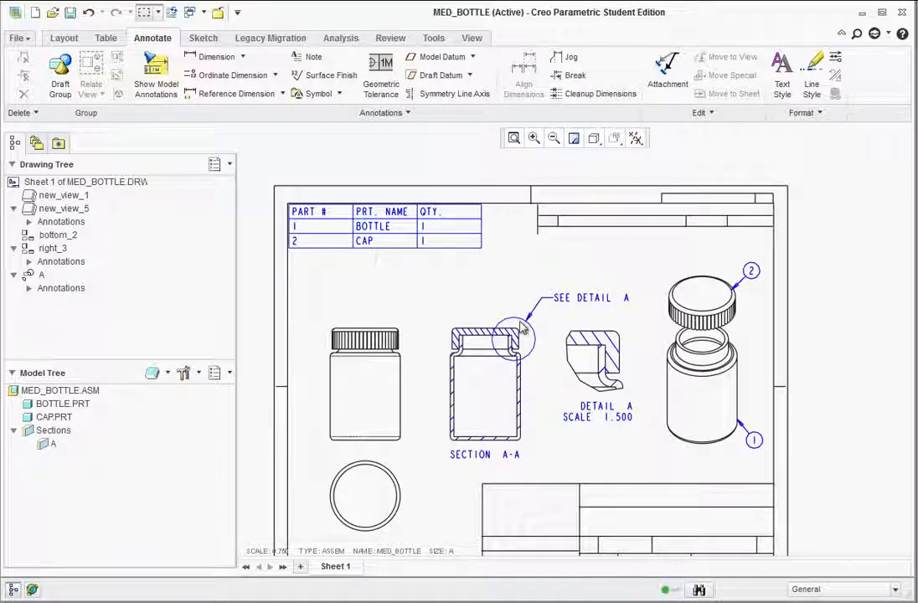
Step: Add a horizontal note without a leader containing the drafter's full name in the uppermost row of the title block
scroll(521, 325, "up", 1)
scroll(492, 477, "down", 1)
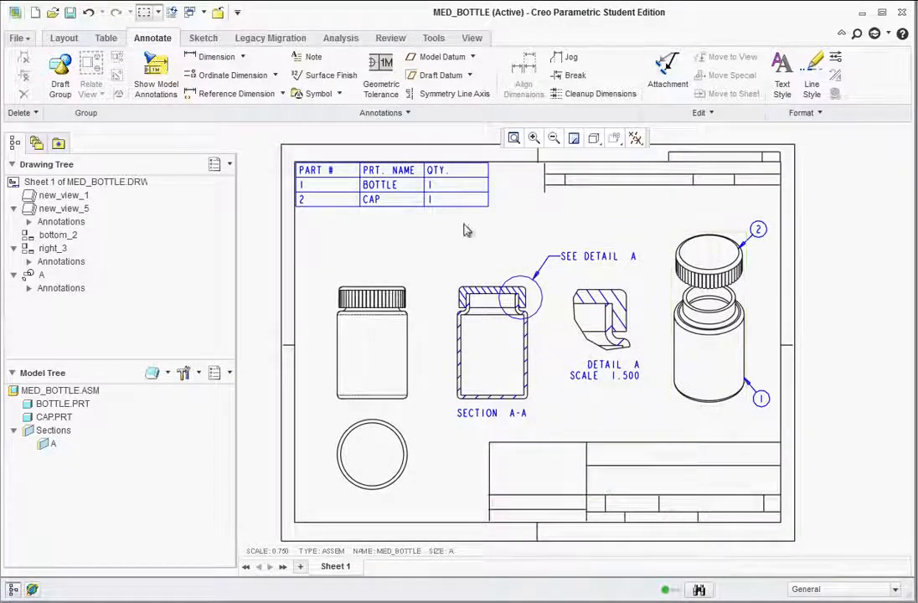
left_click(308, 56)
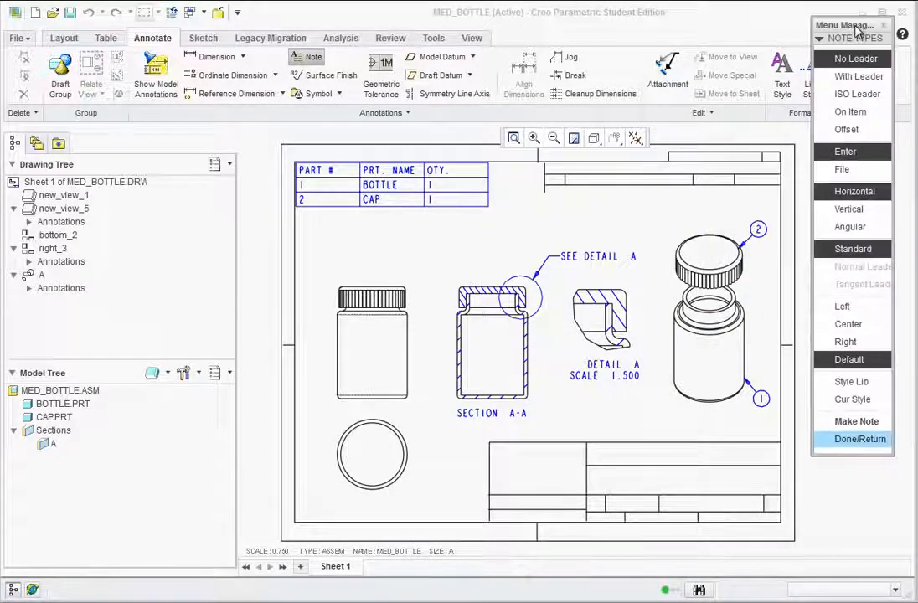
left_click(855, 419)
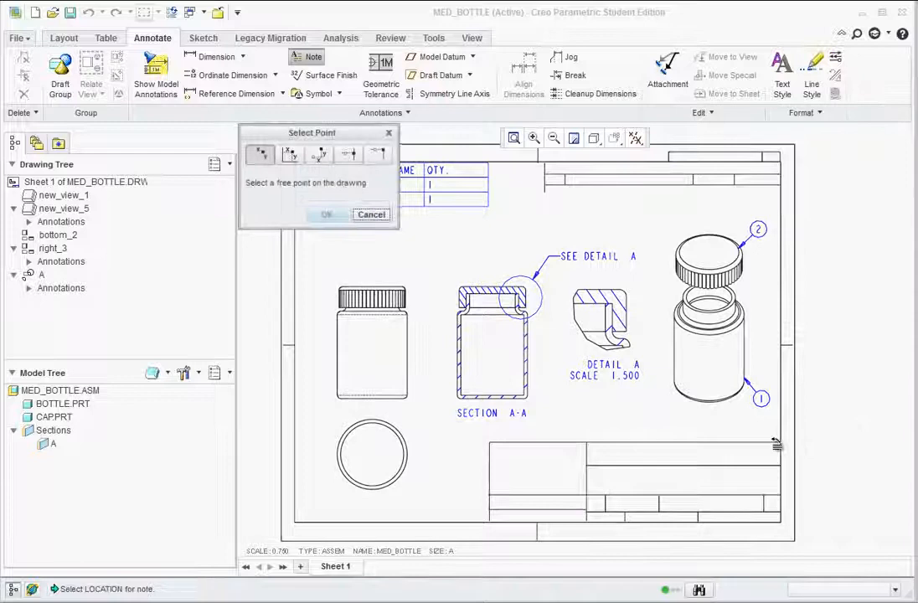
left_click(646, 450)
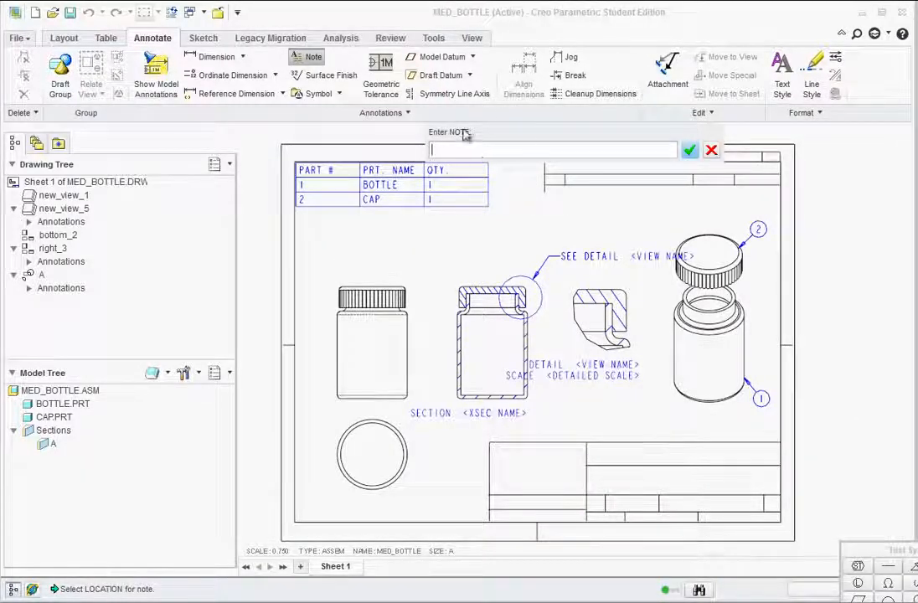
type("CHRI")
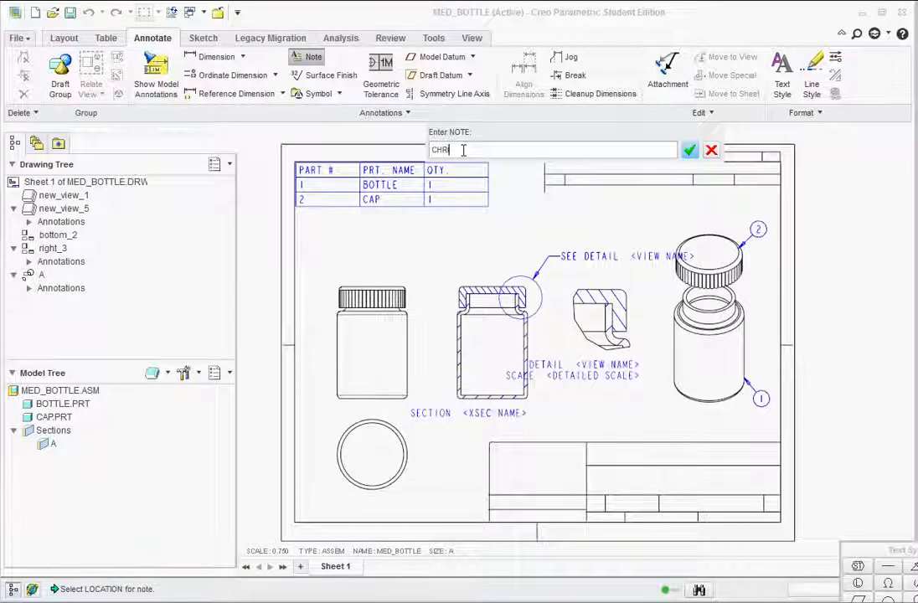
type("S")
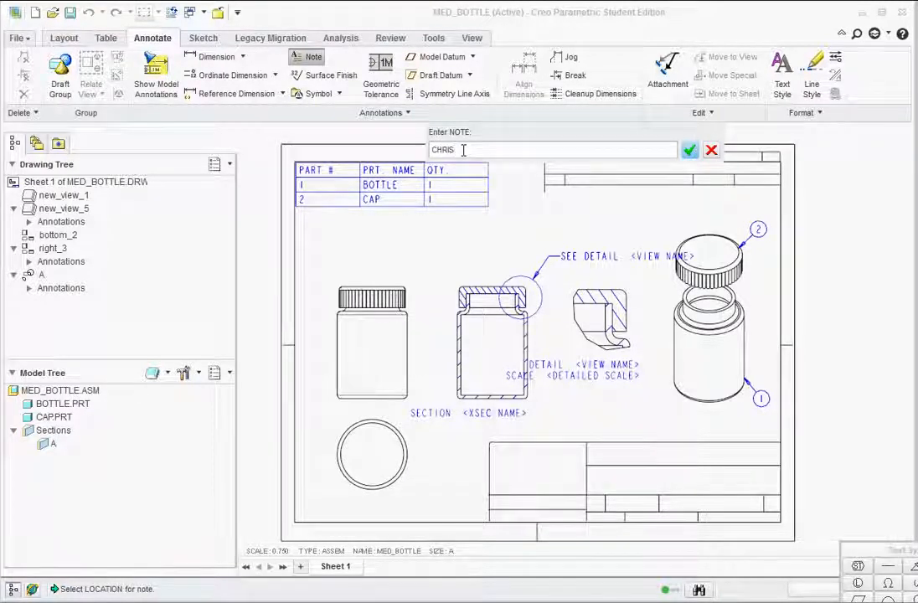
type(" SKOR")
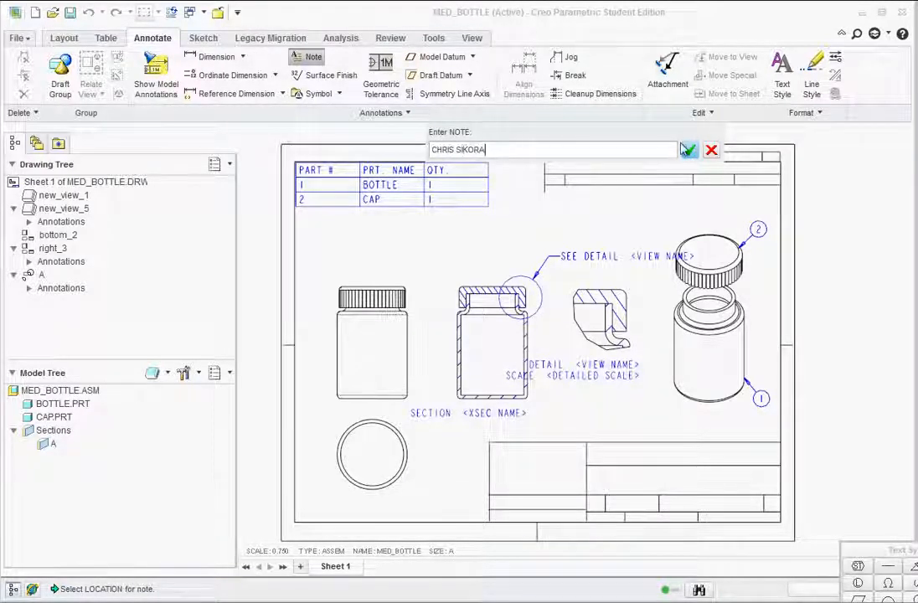
left_click(686, 150)
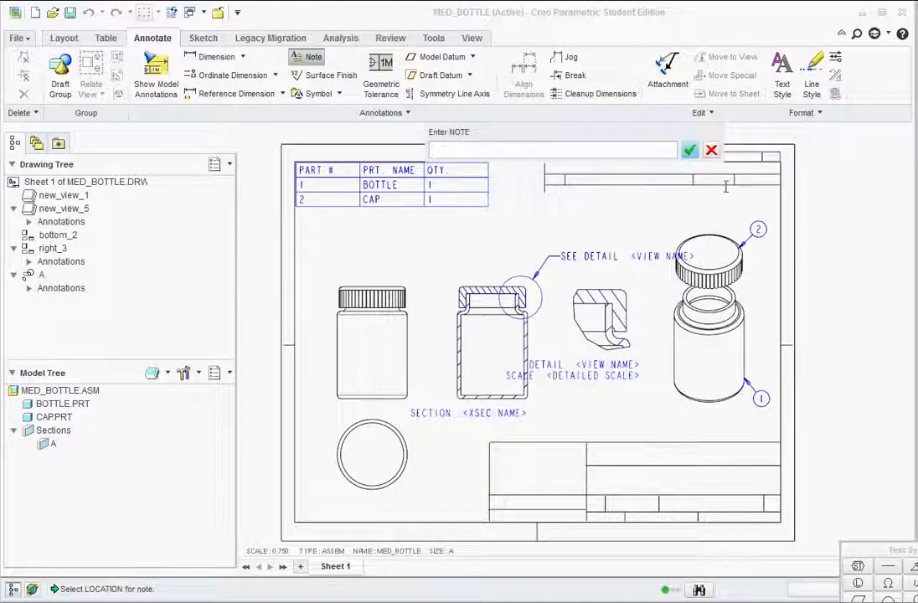
left_click(688, 150)
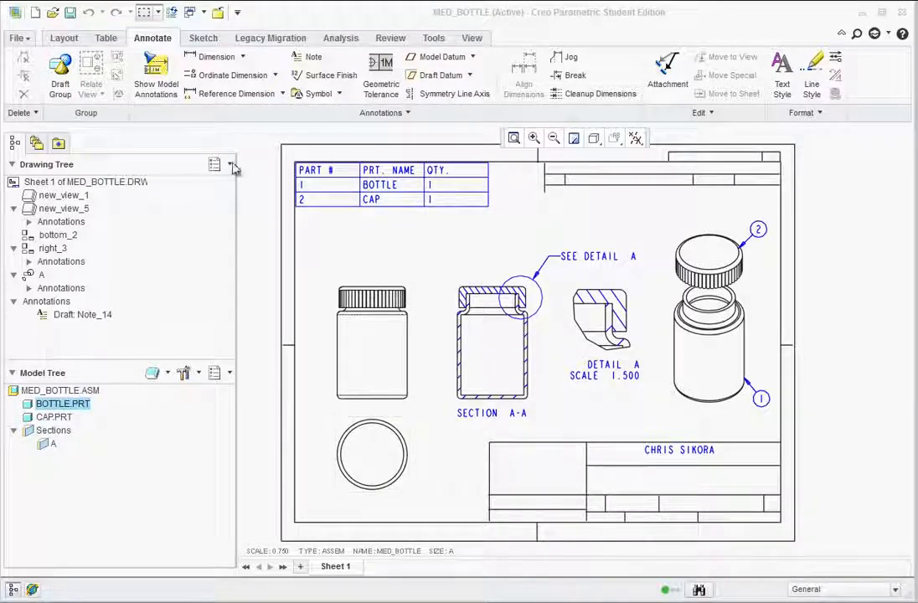
Step: Show the A_1 axis as centre lines on the circular bottom view using Show Model Annotations
left_click(156, 74)
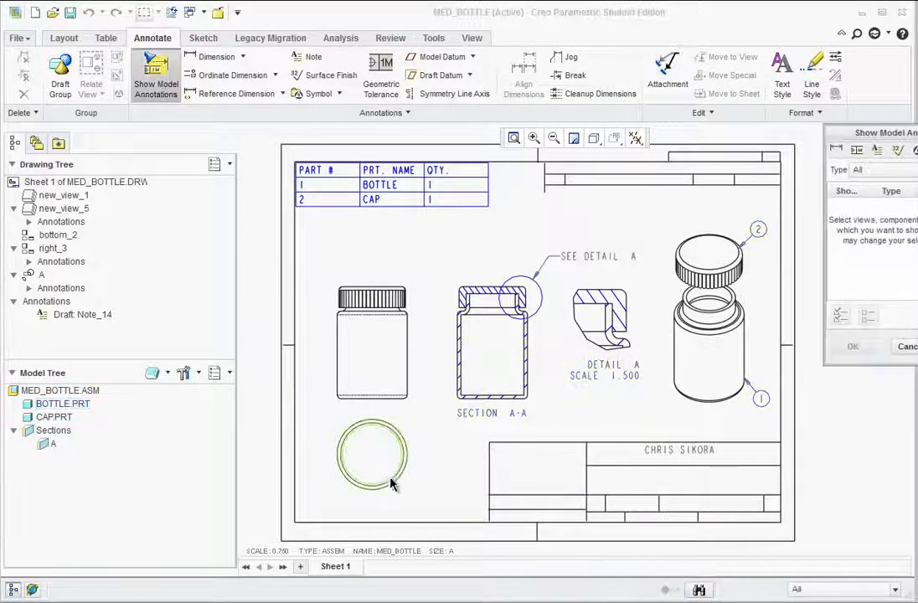
left_click_drag(871, 132, 727, 126)
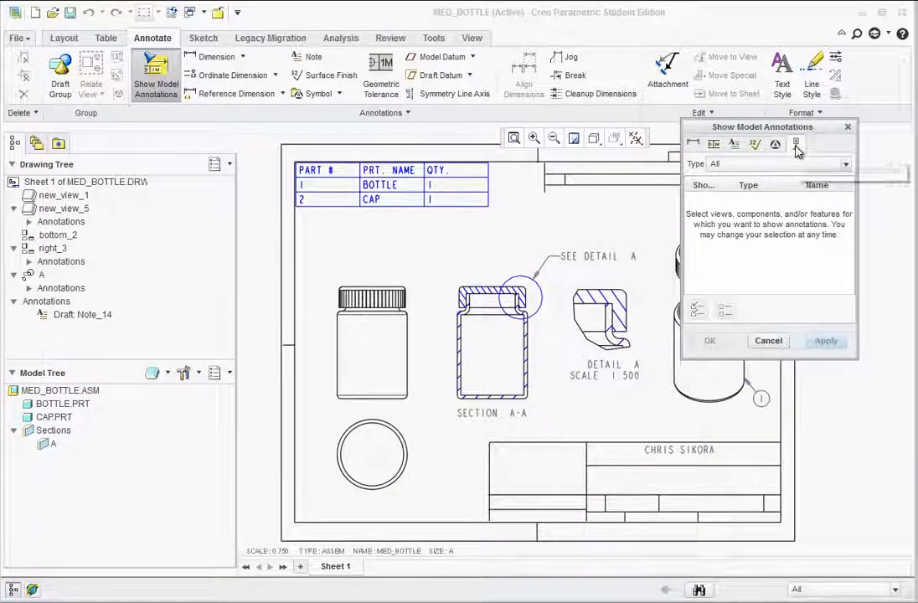
left_click(401, 470)
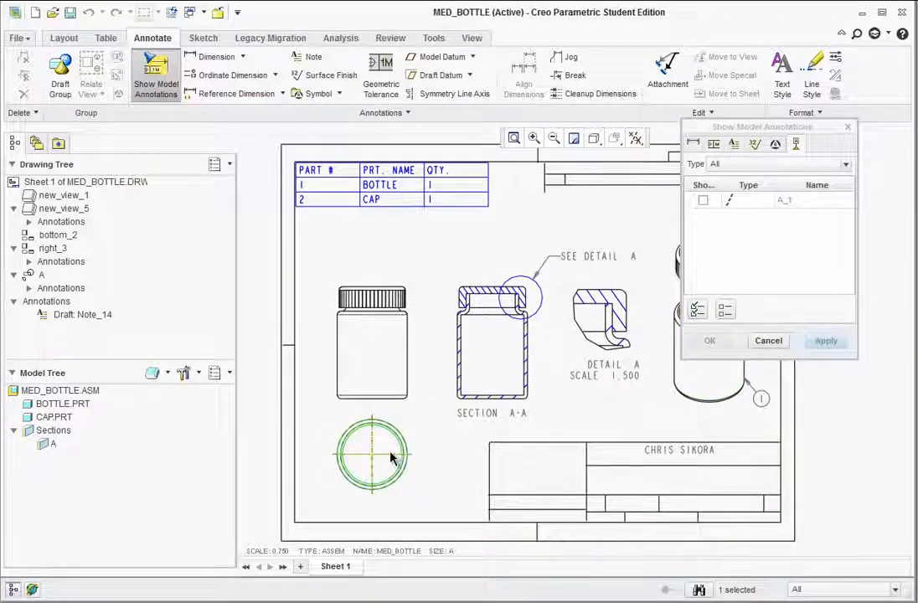
left_click(703, 201)
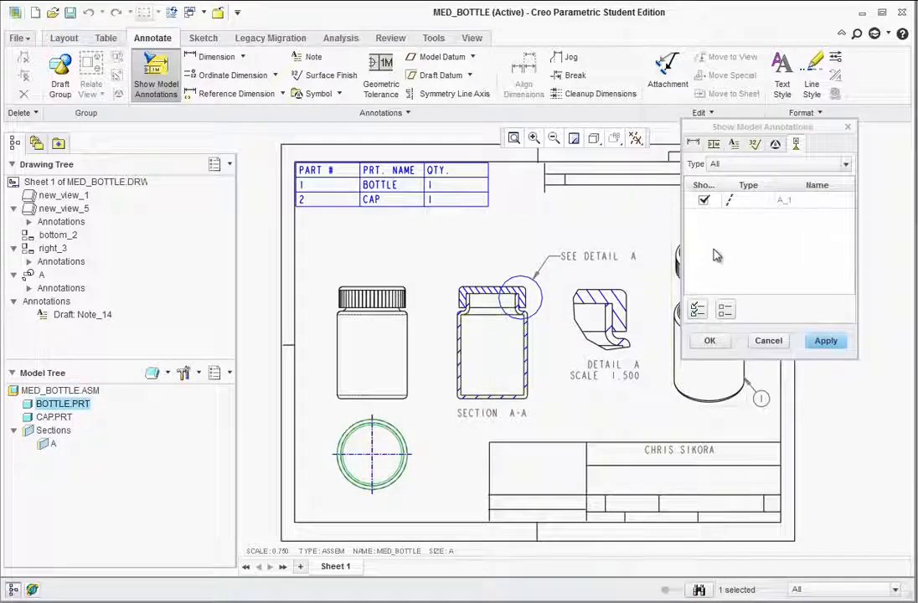
left_click(820, 348)
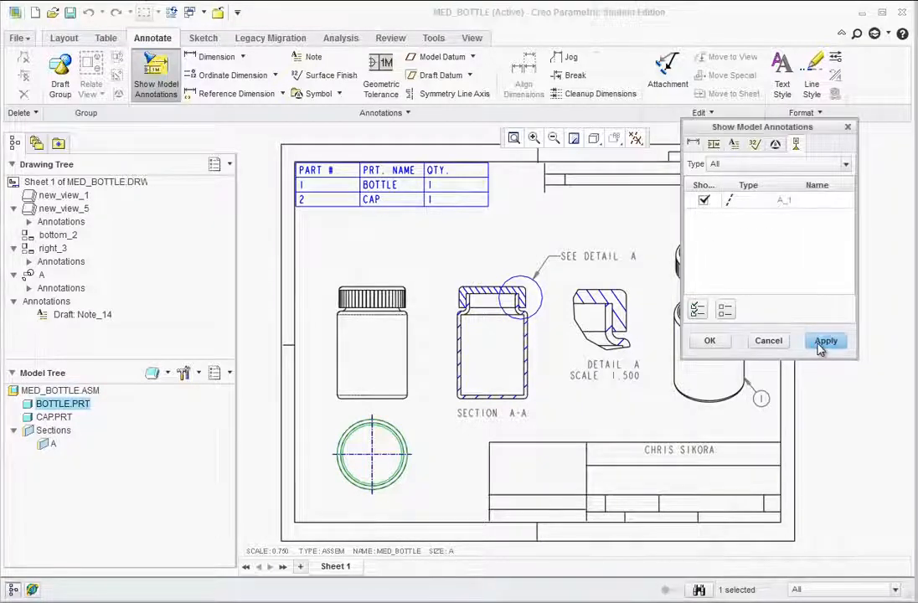
left_click(768, 342)
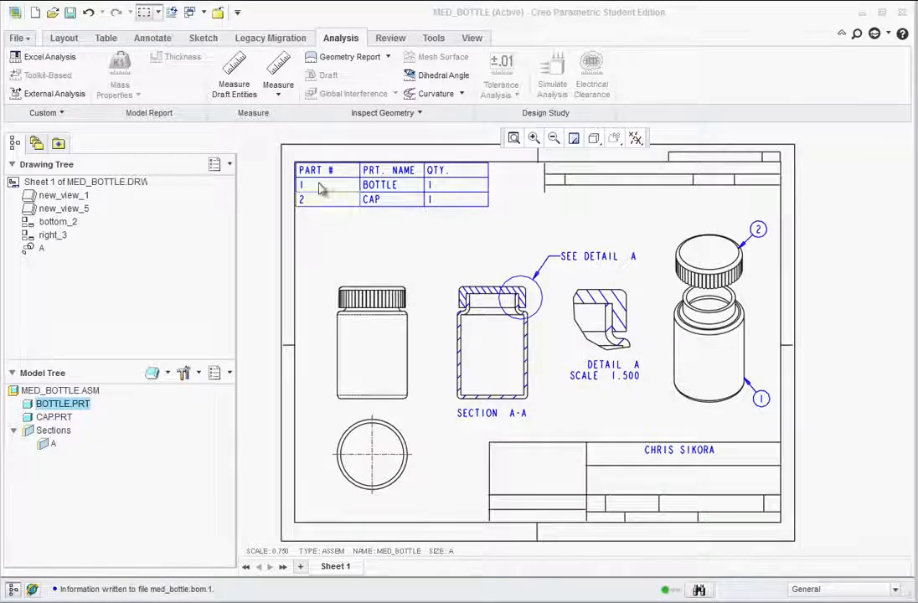
Step: Preview the drawing for printing, check the printer options without printing, and close the print preview
left_click(27, 40)
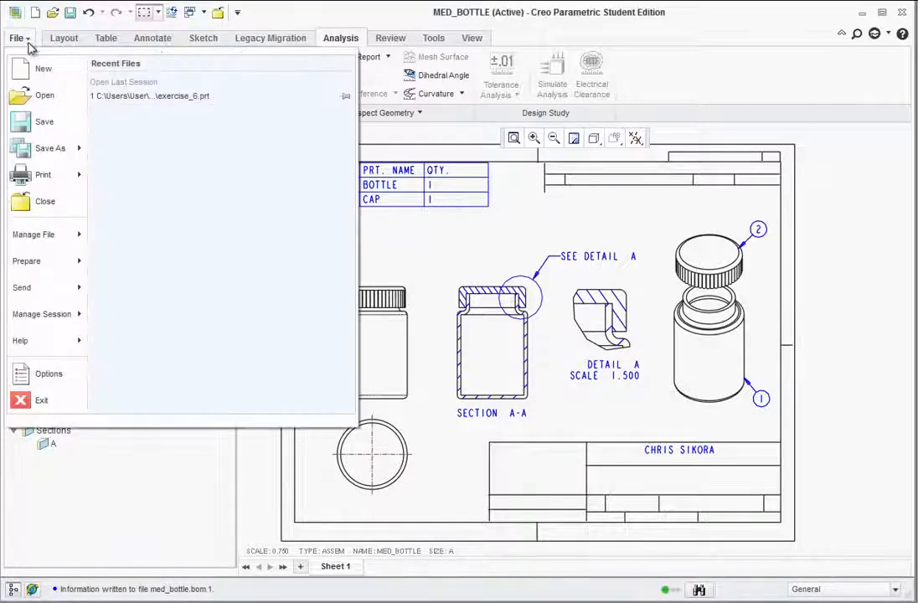
mouse_move(73, 184)
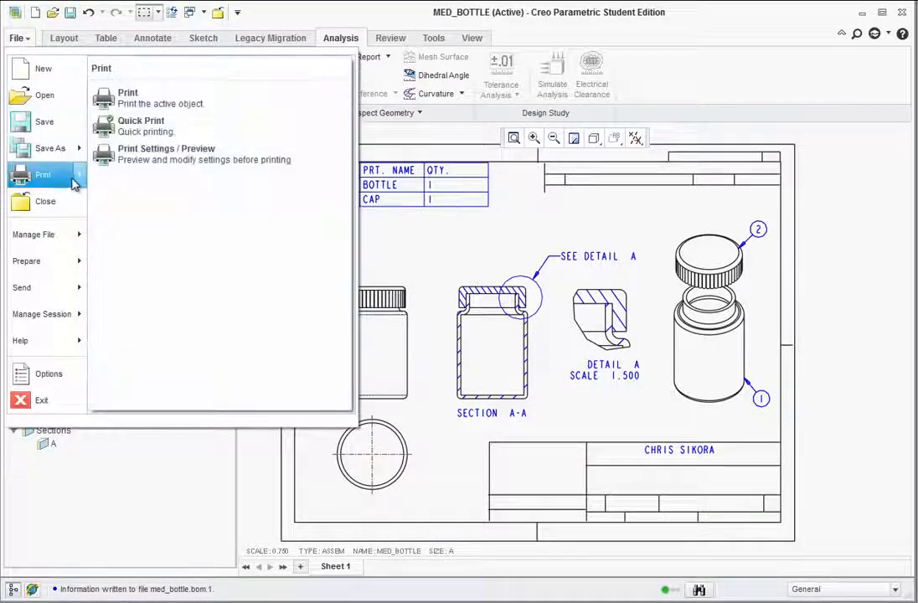
left_click(129, 159)
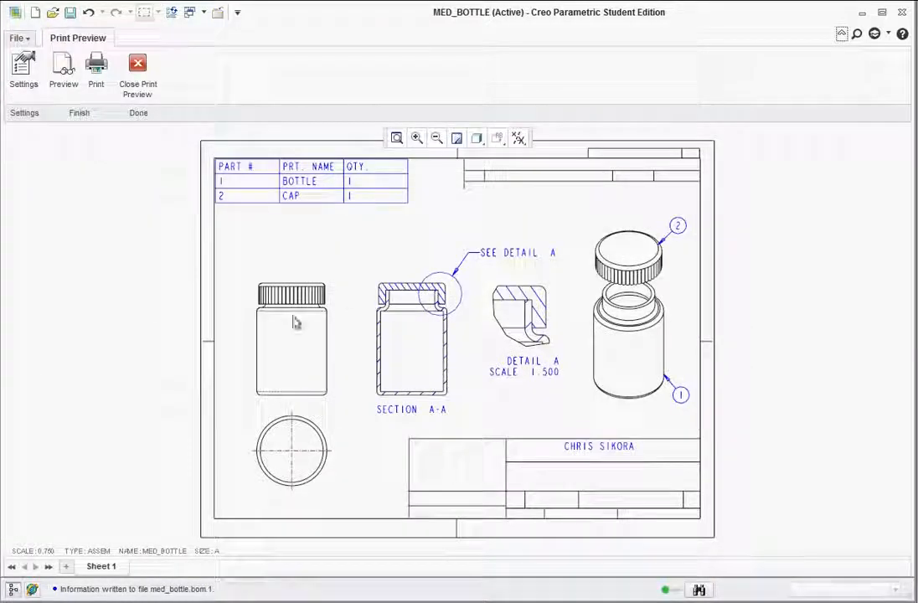
left_click(97, 71)
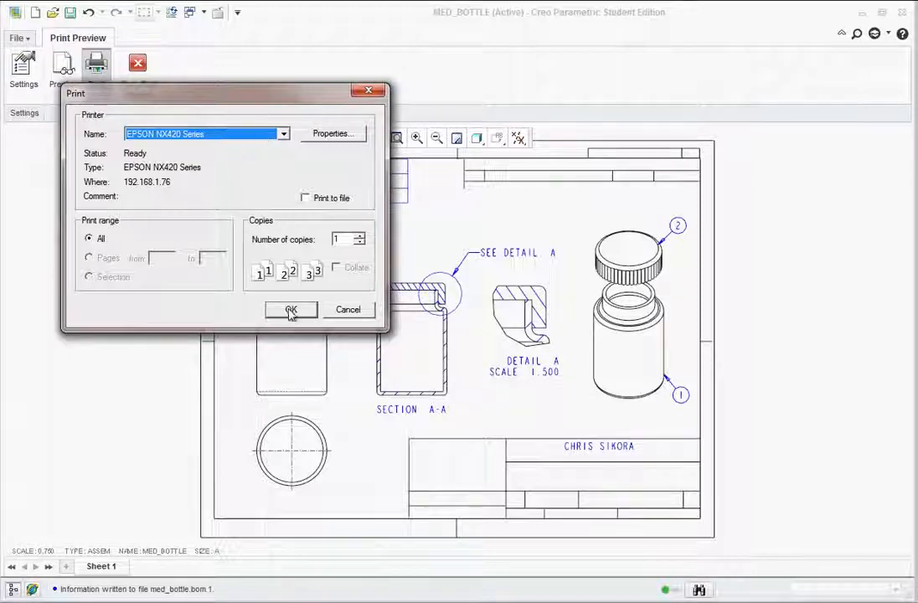
left_click(347, 310)
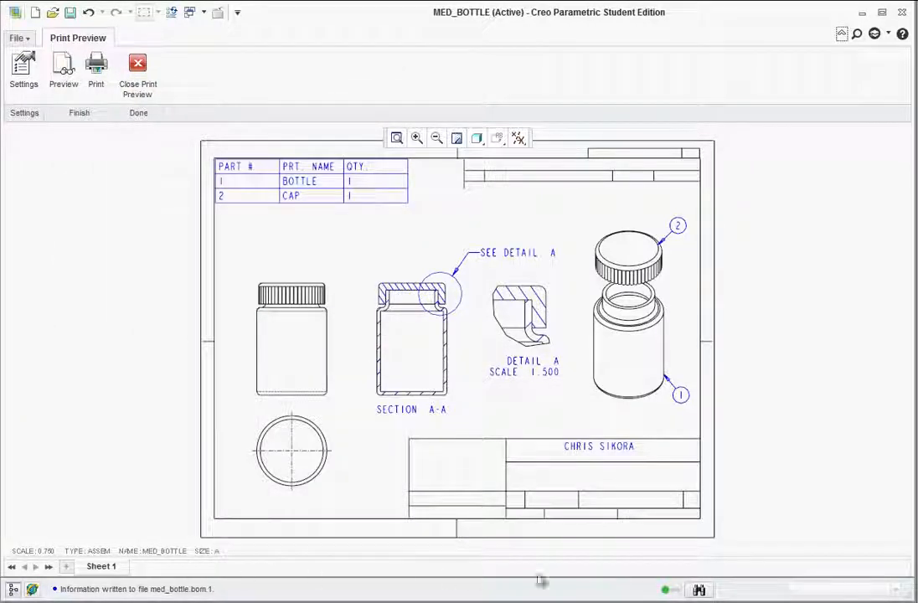
left_click(137, 68)
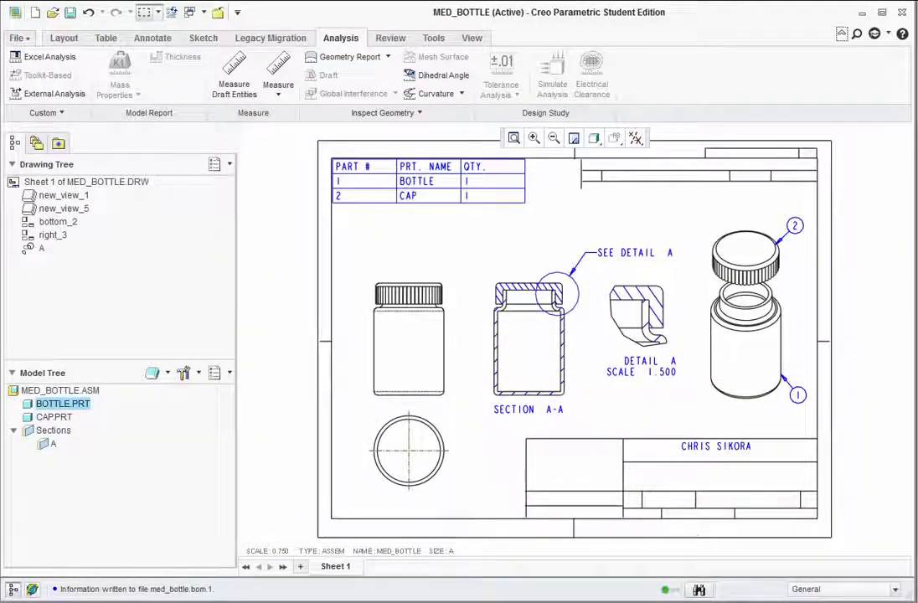